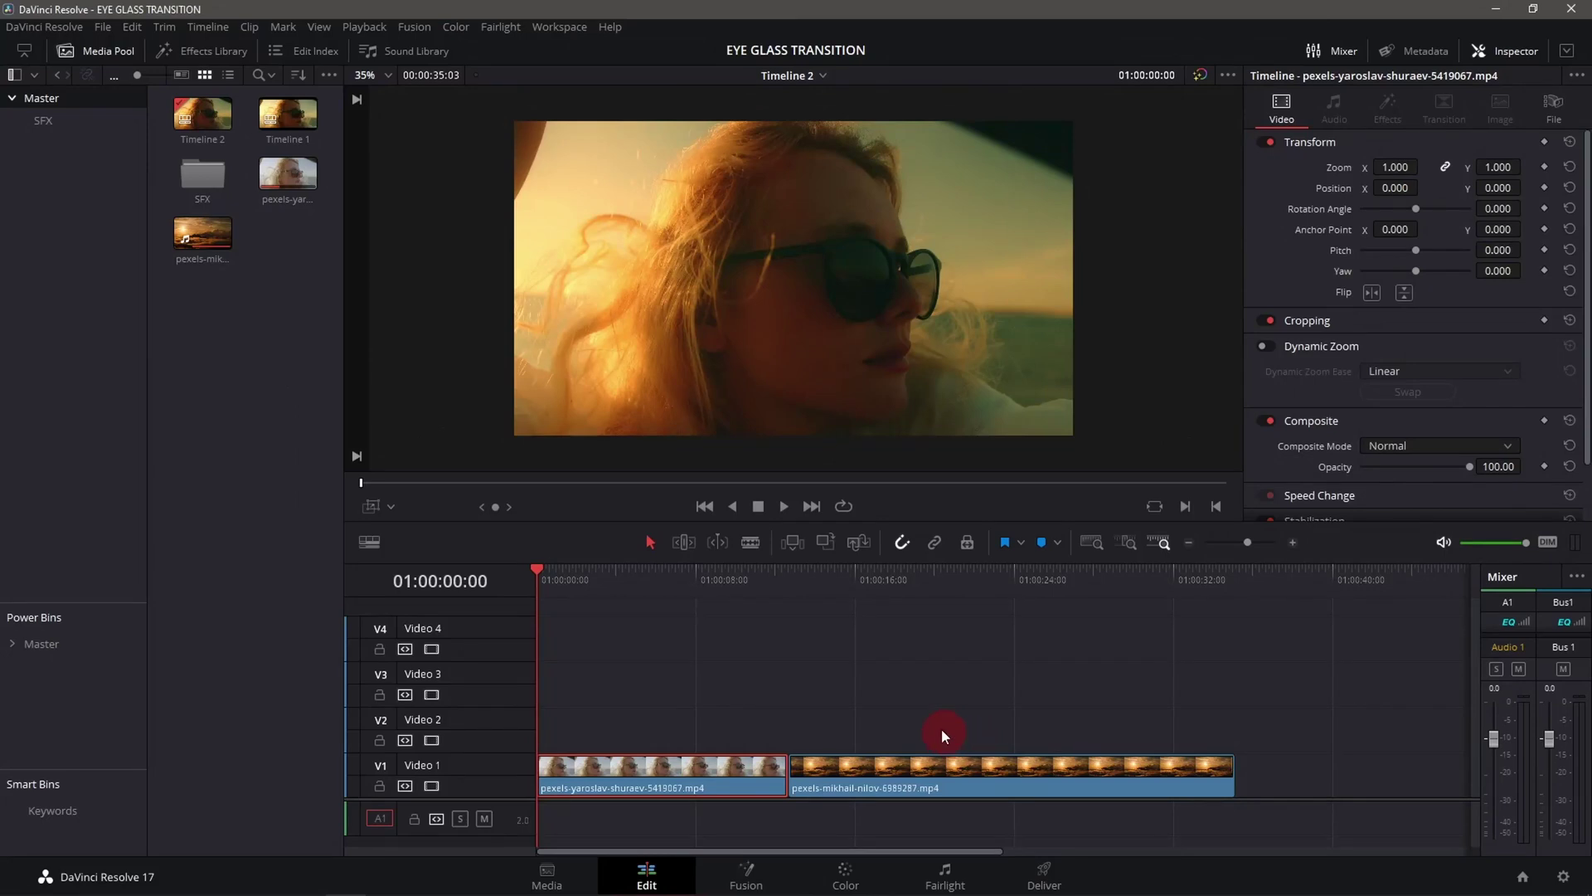
Play through the timeline to preview the clips, then clear the clip selection
{"action": "key", "text": "space"}
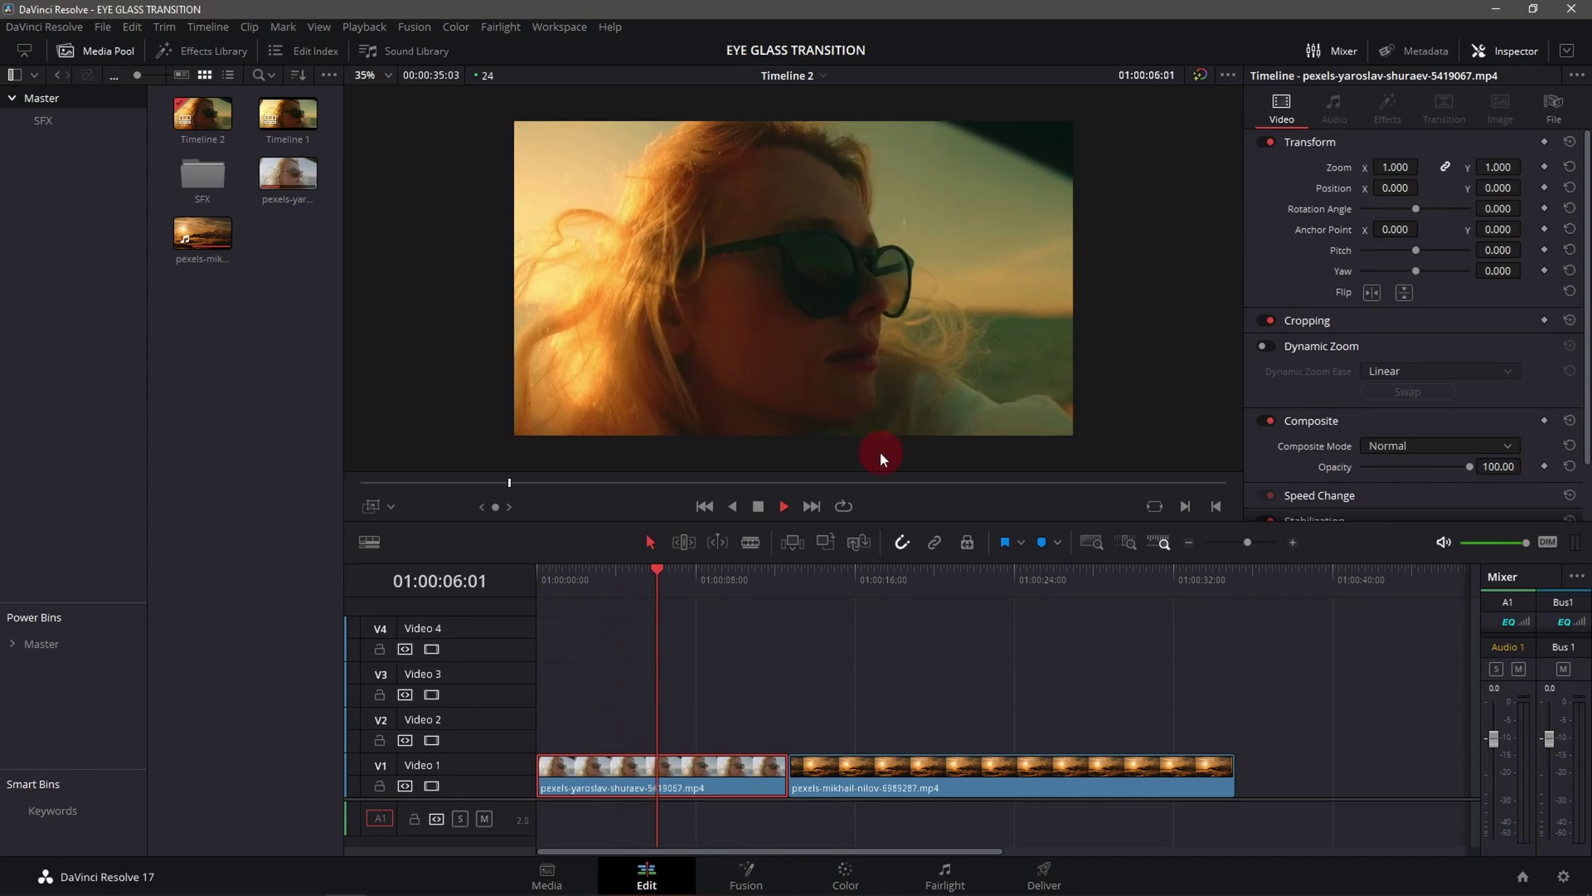
{"action": "key", "text": "space"}
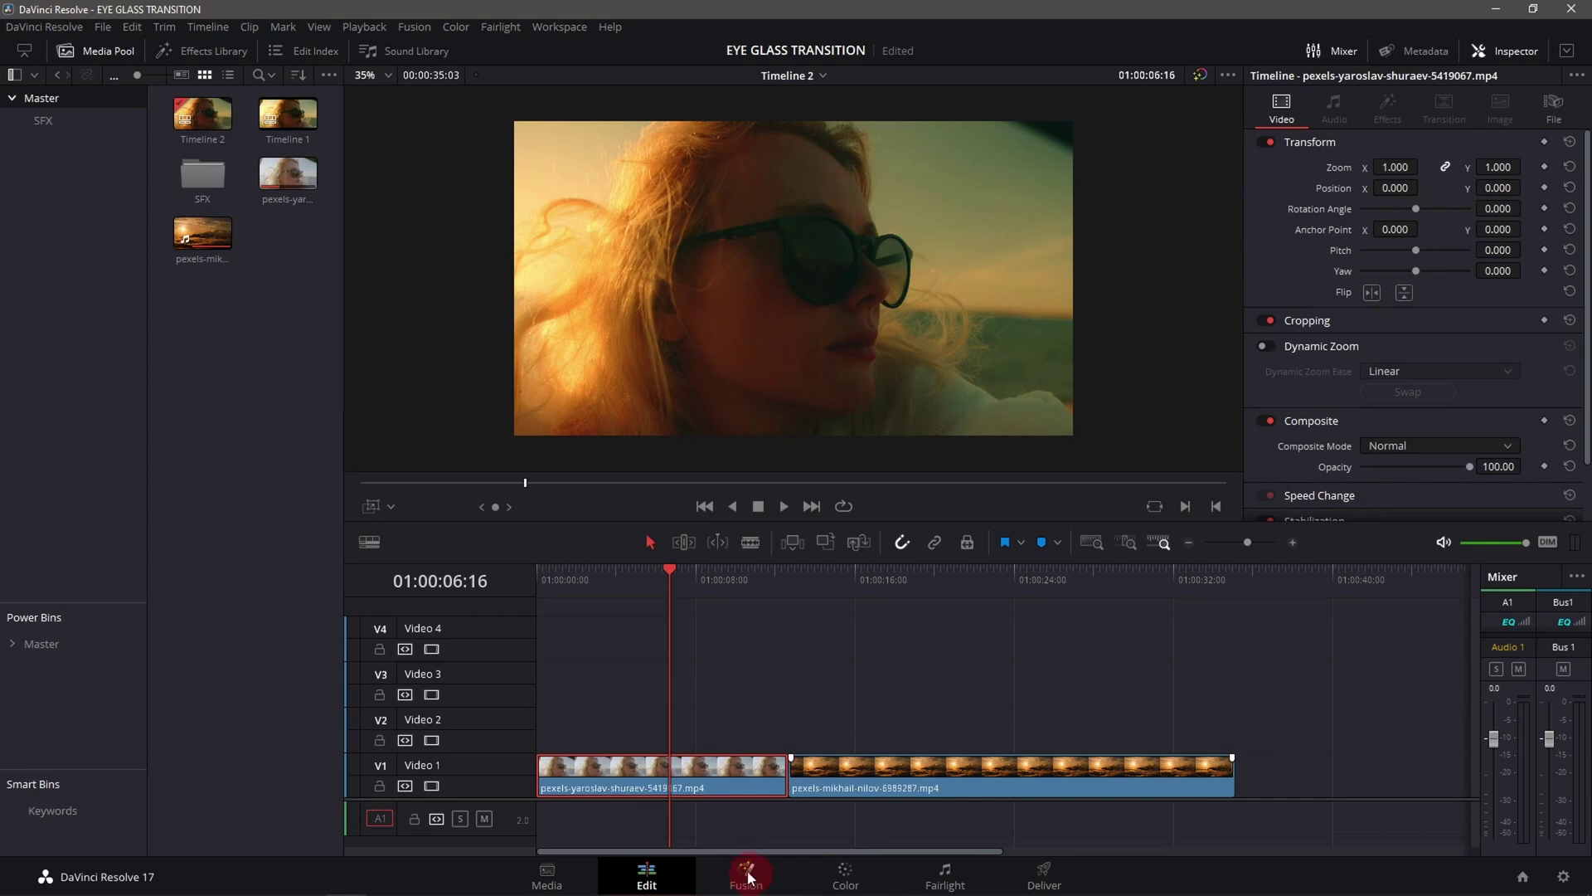
{"action": "left_click", "coordinate": [626, 882]}
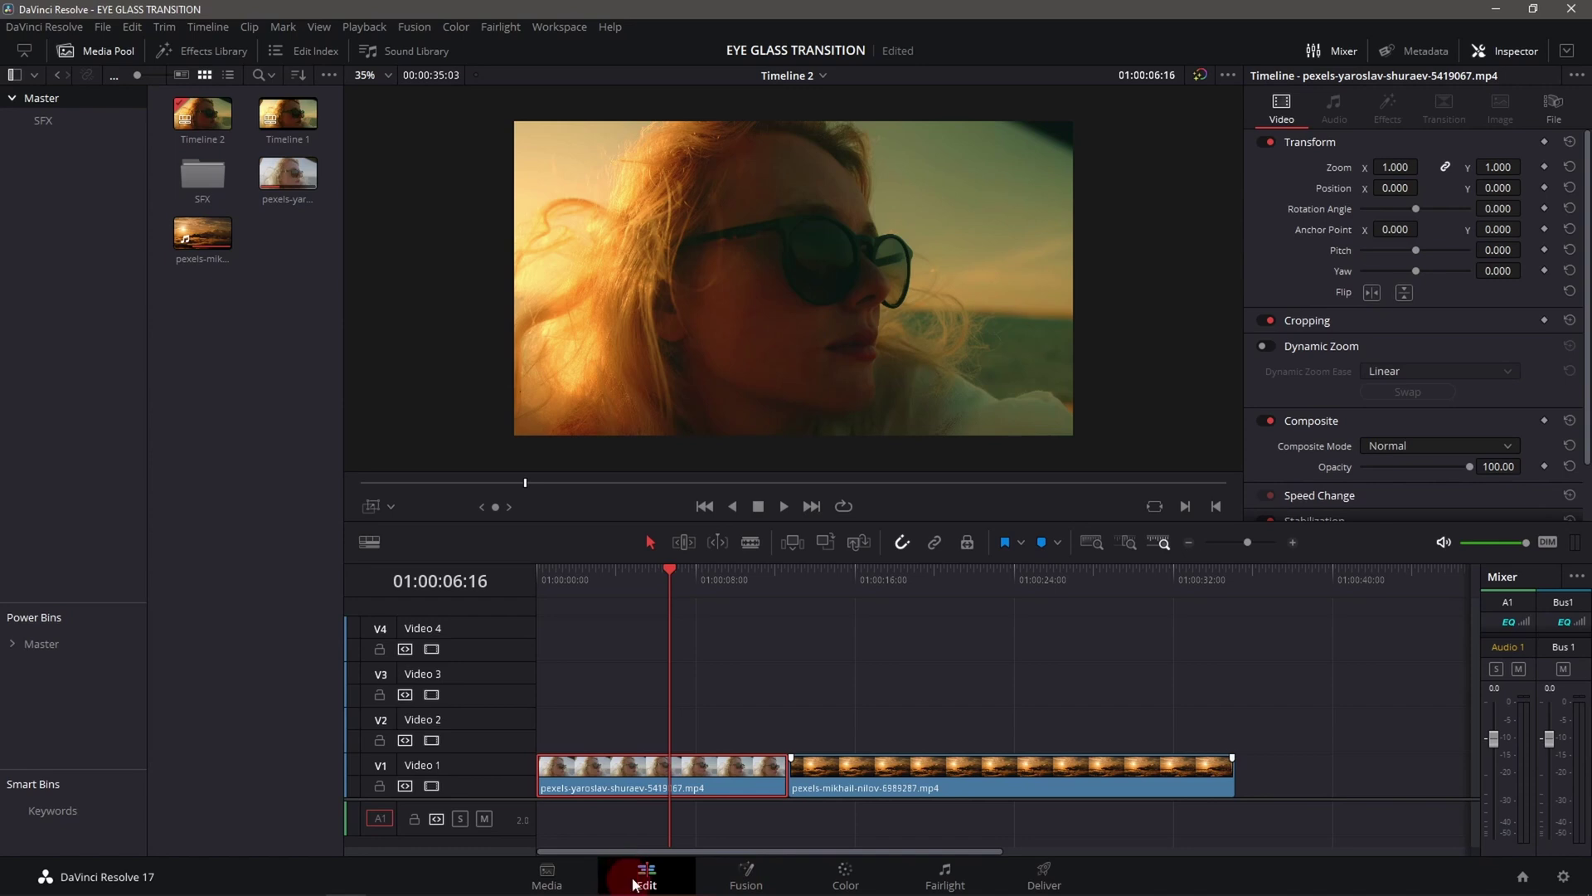
{"action": "left_click", "coordinate": [761, 695]}
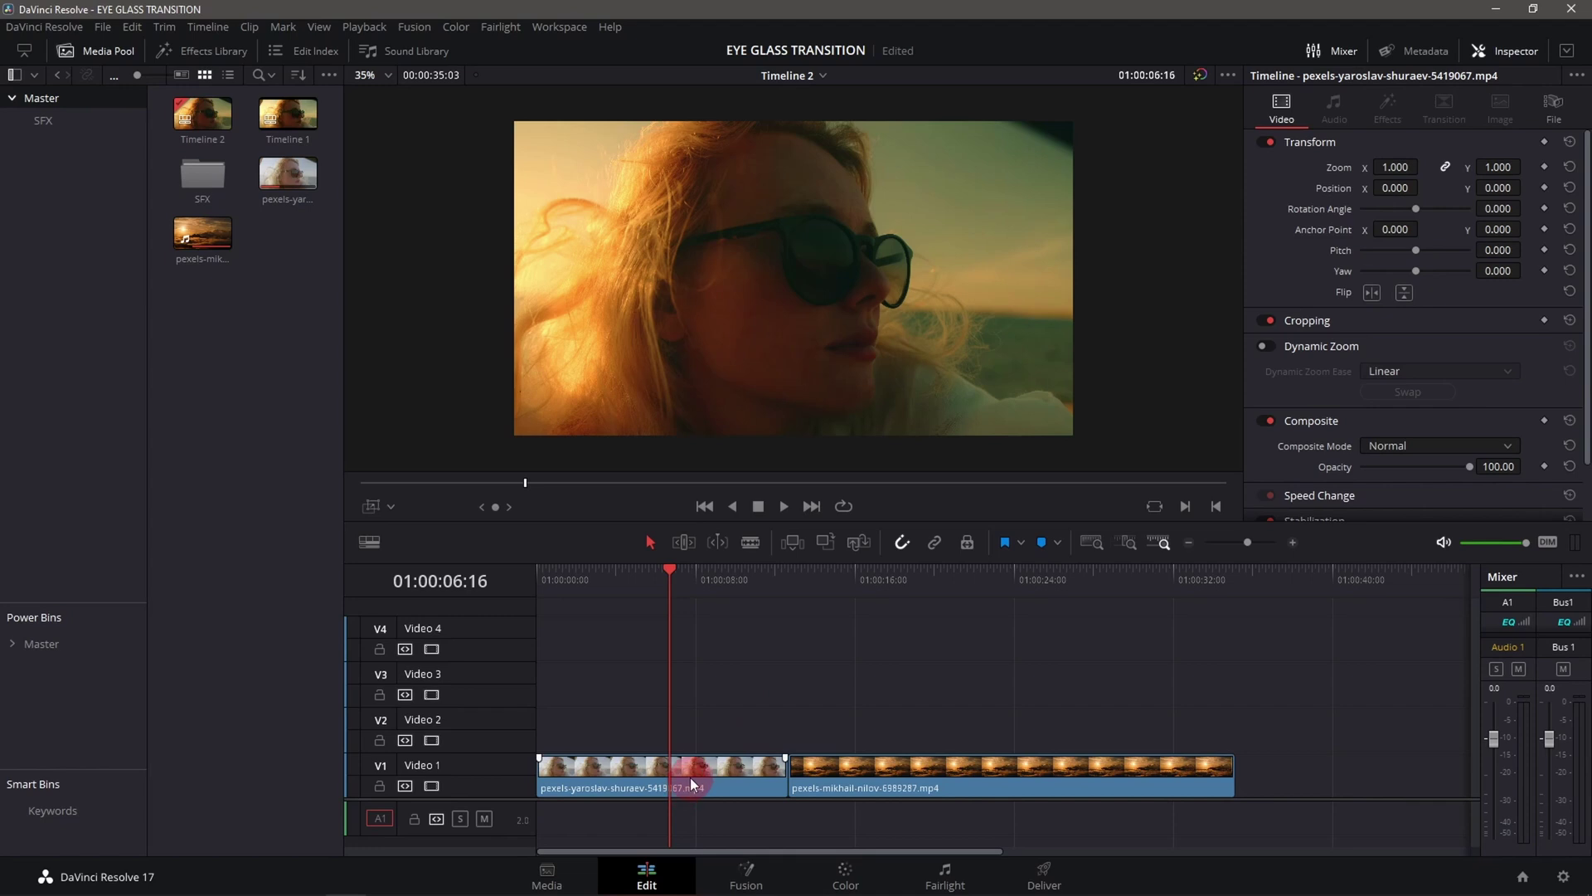
Move the sunglasses clip up to V2, show its Retime Controls at 100%, and scrub forward
{"action": "left_click_drag", "start_coordinate": [690, 777], "coordinate": [698, 740]}
{"action": "right_click", "coordinate": [698, 736]}
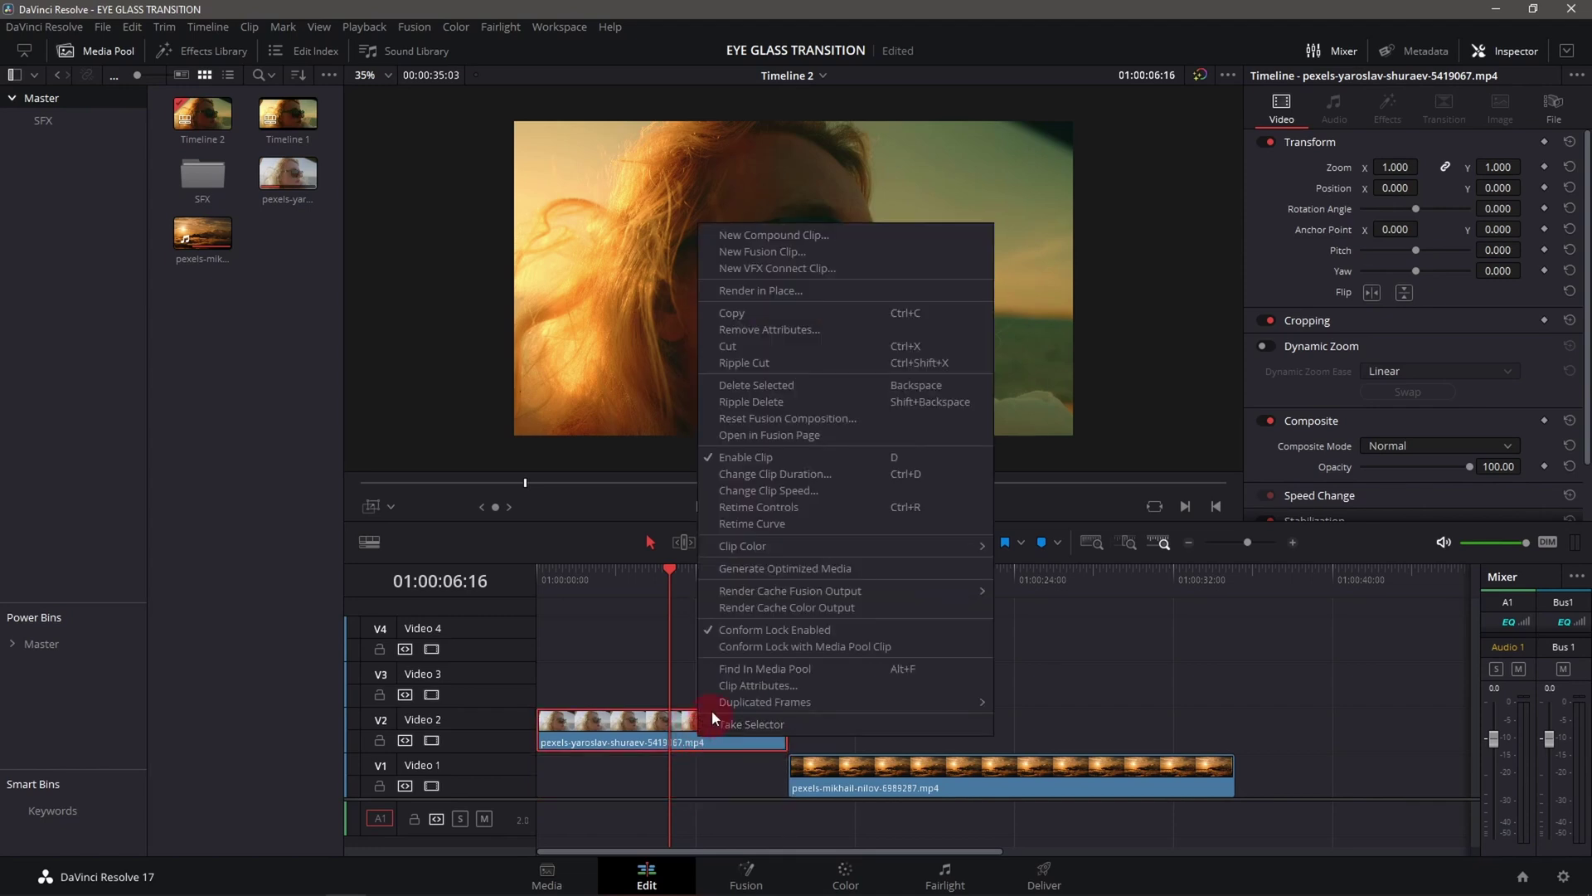
{"action": "left_click", "coordinate": [799, 508]}
{"action": "left_click_drag", "start_coordinate": [670, 569], "coordinate": [718, 580]}
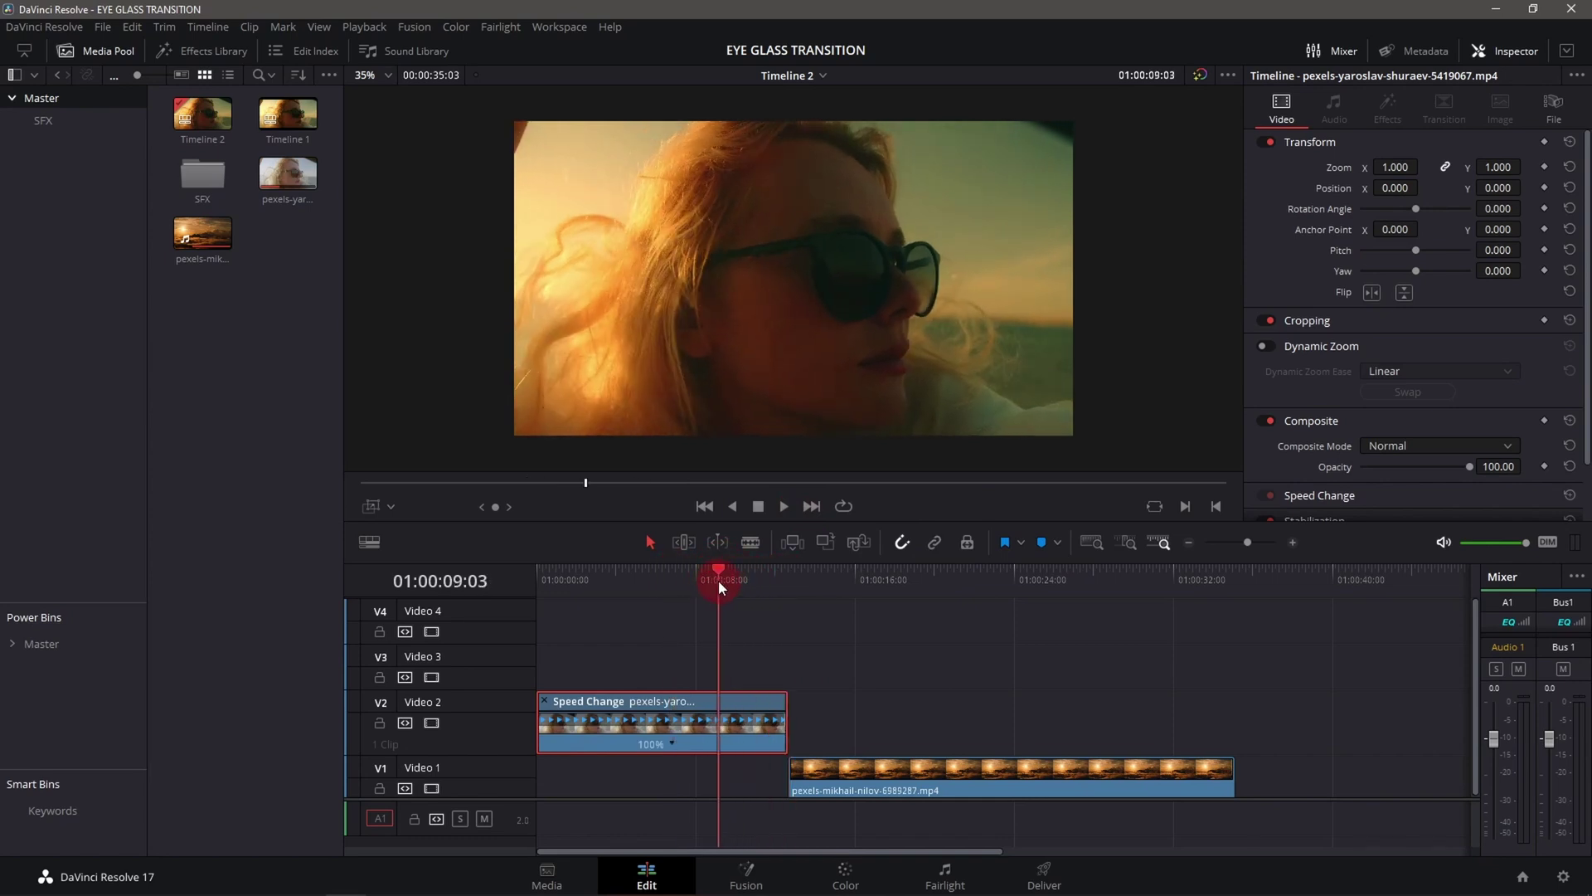
Freeze the sunglasses clip on the current frame and split the freeze at 01:00:11:02
{"action": "left_click", "coordinate": [674, 743]}
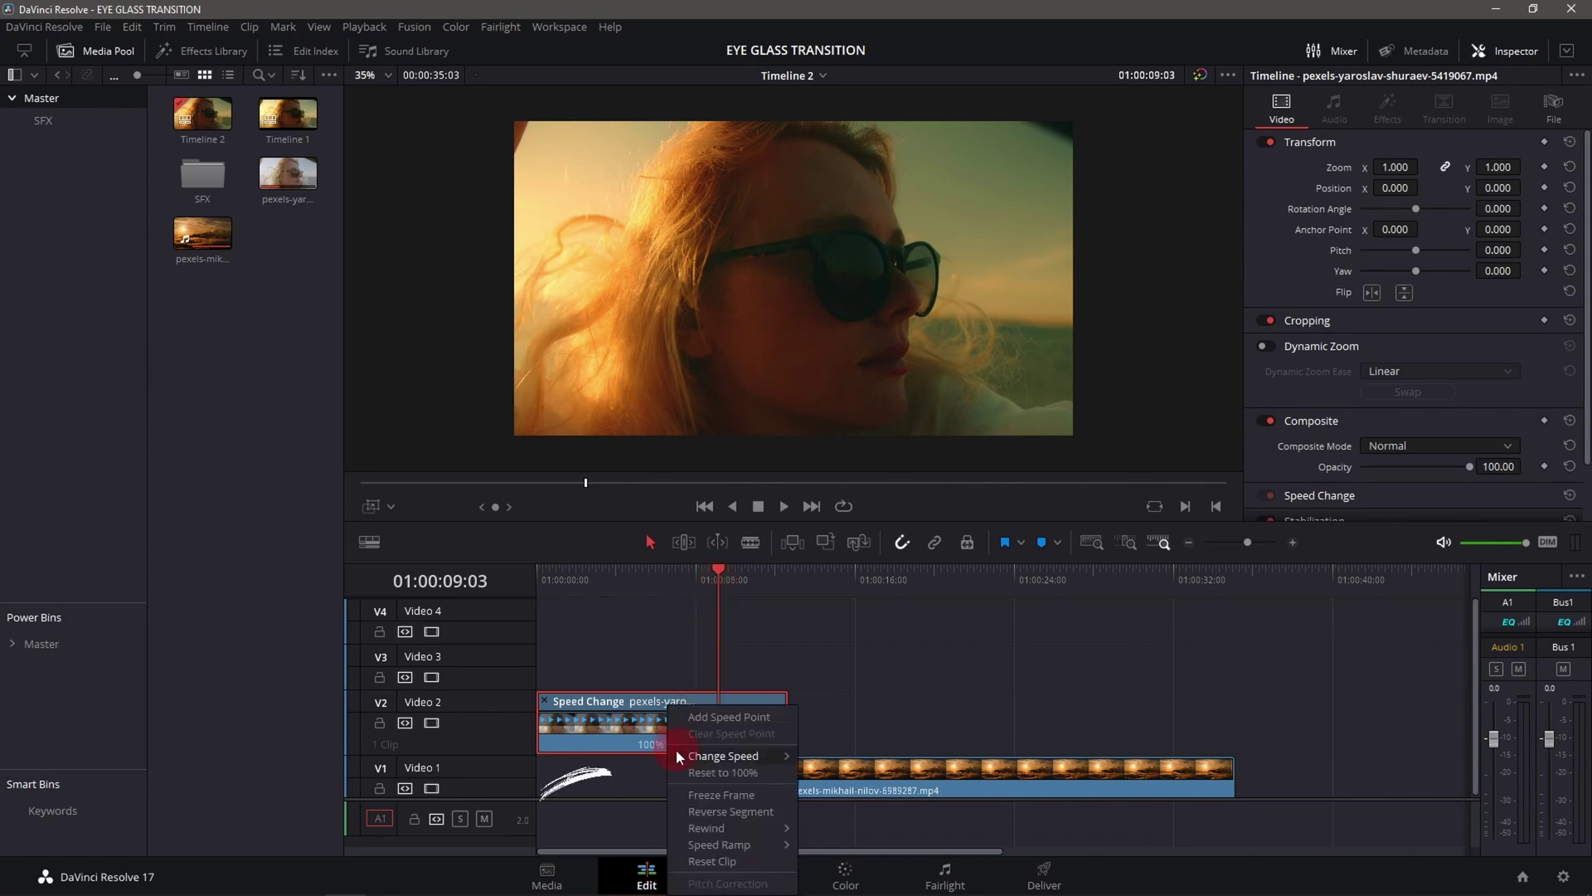
{"action": "left_click", "coordinate": [727, 800]}
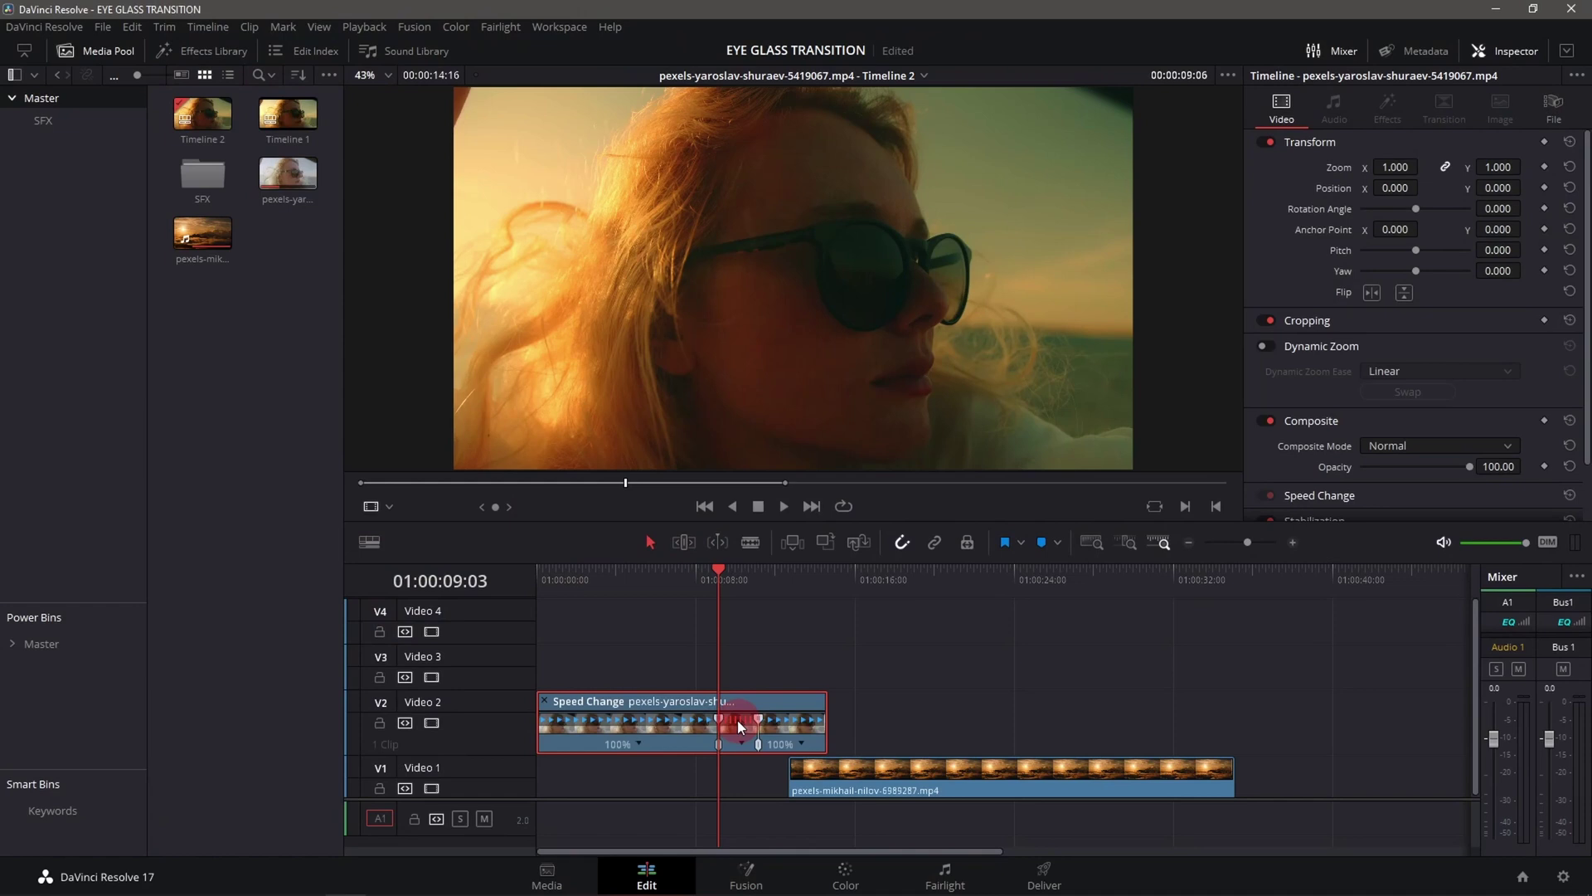
{"action": "key", "text": "ctrl+b"}
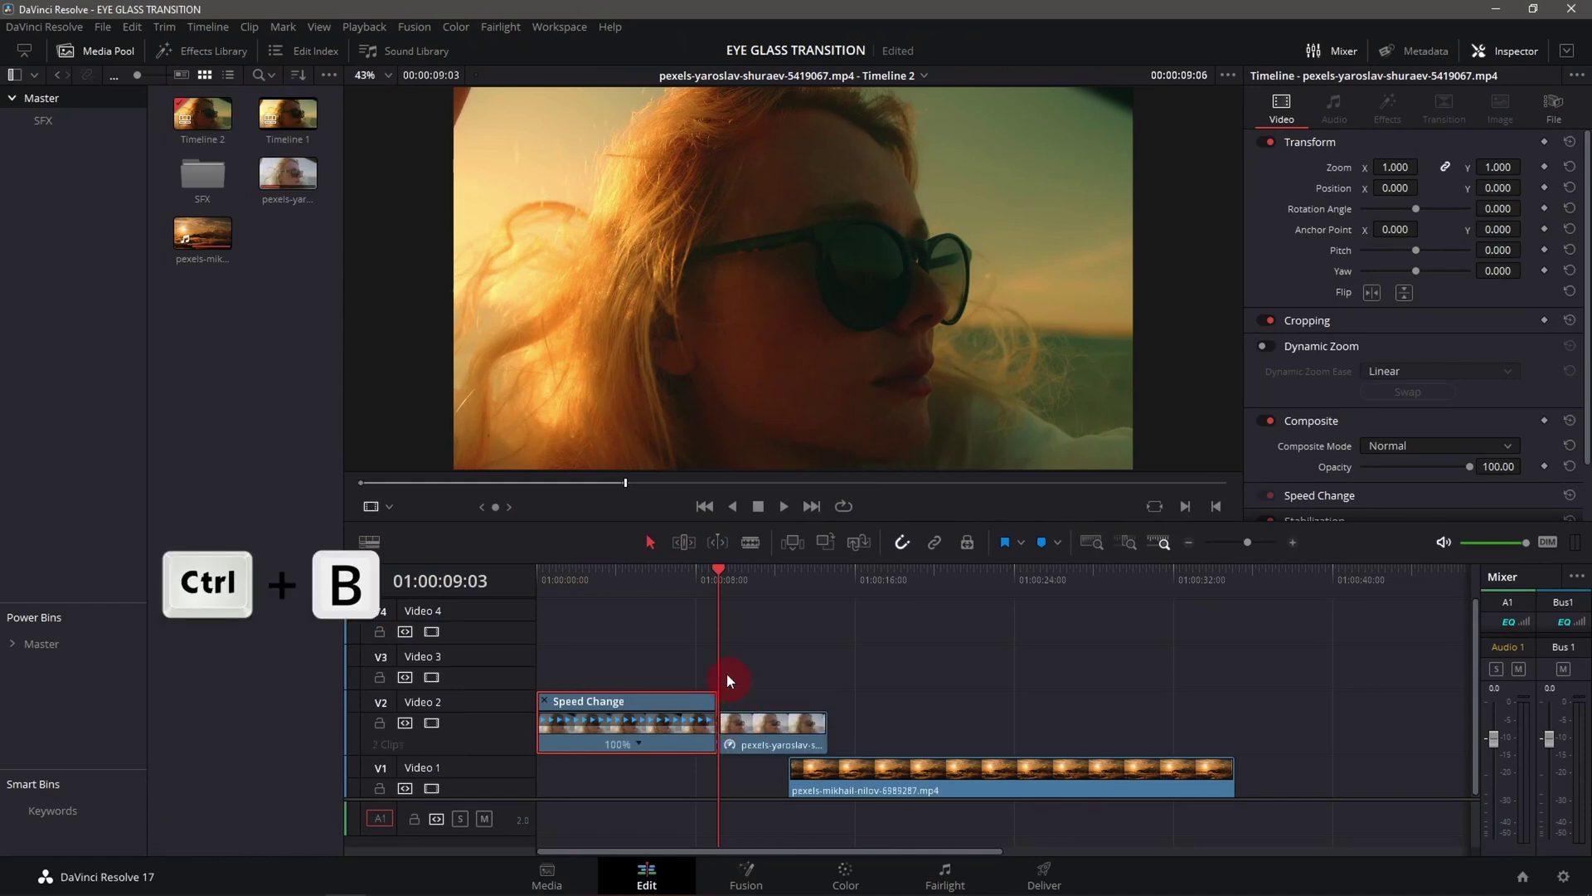
{"action": "left_click", "coordinate": [734, 578]}
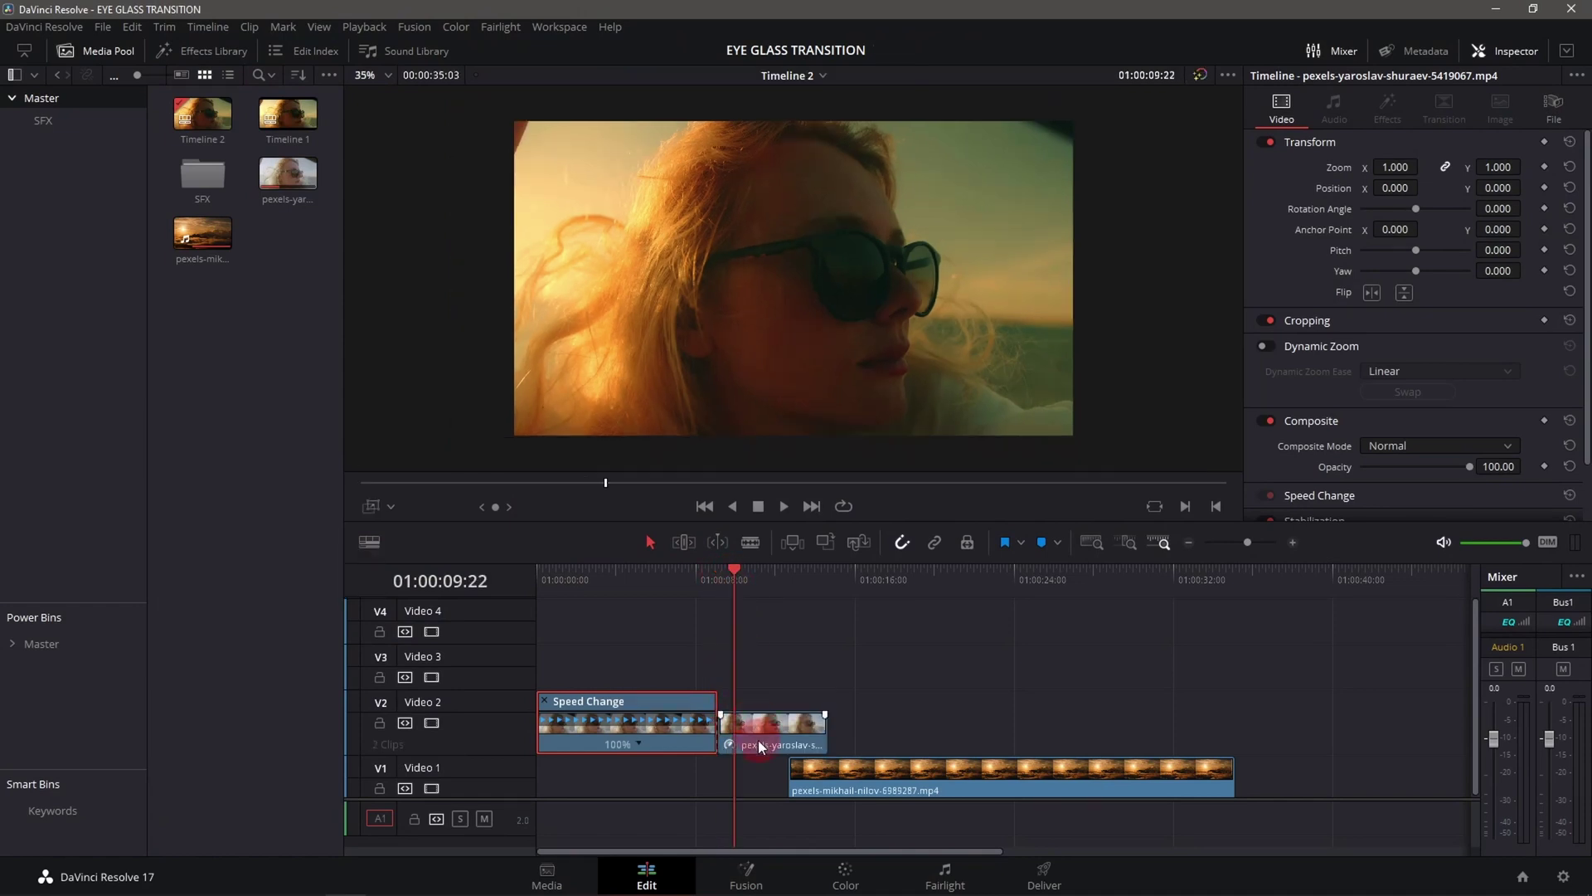
{"action": "left_click", "coordinate": [777, 724]}
{"action": "key", "text": "ctrl+r"}
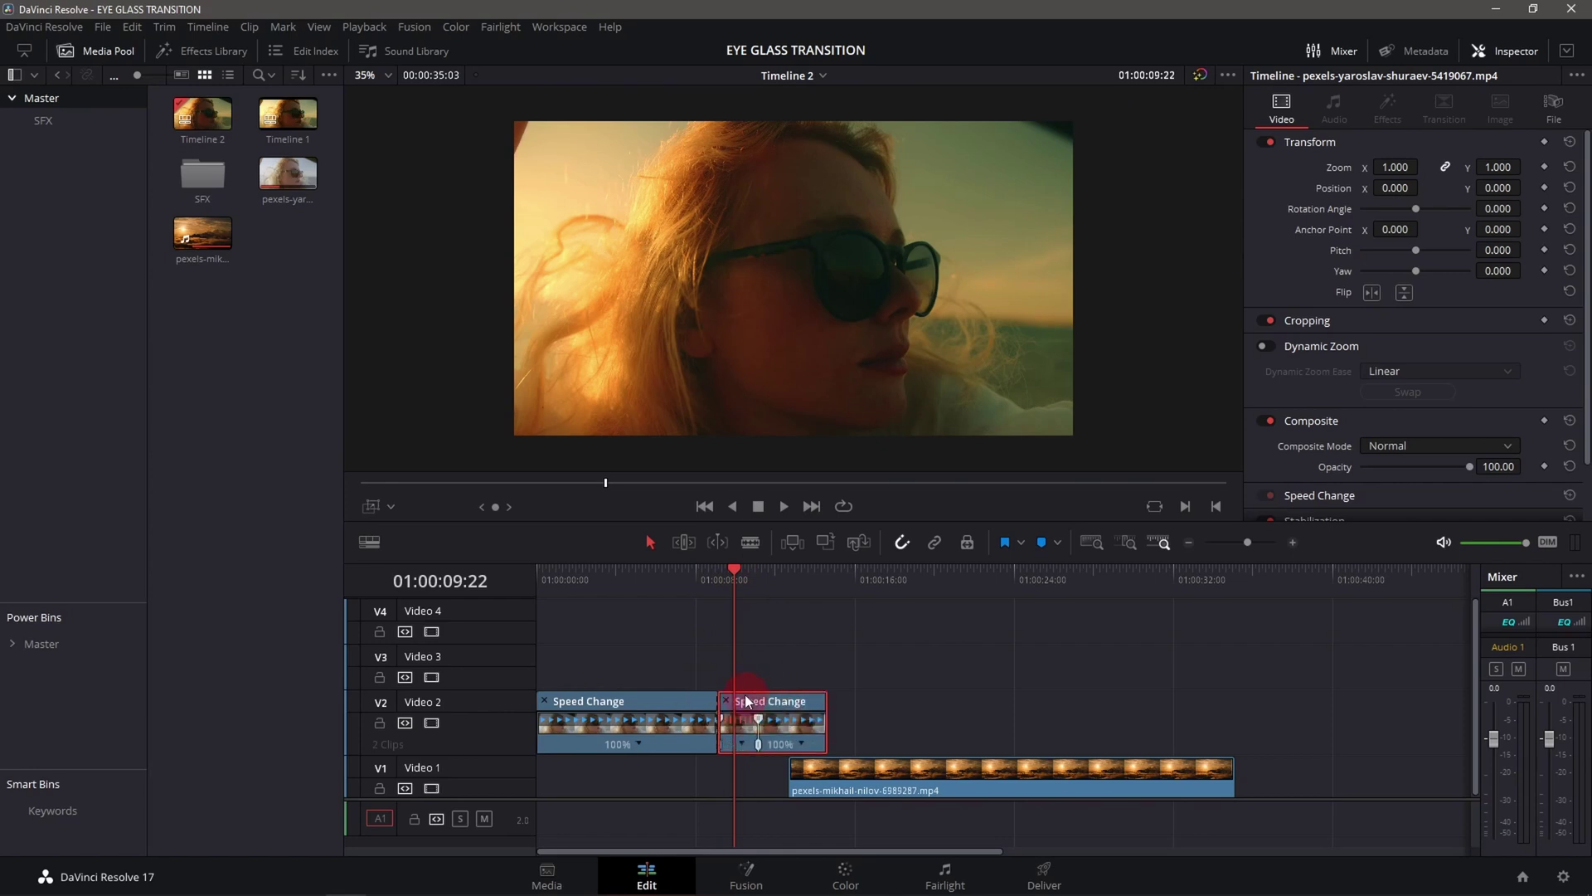
{"action": "left_click_drag", "start_coordinate": [737, 568], "coordinate": [758, 571]}
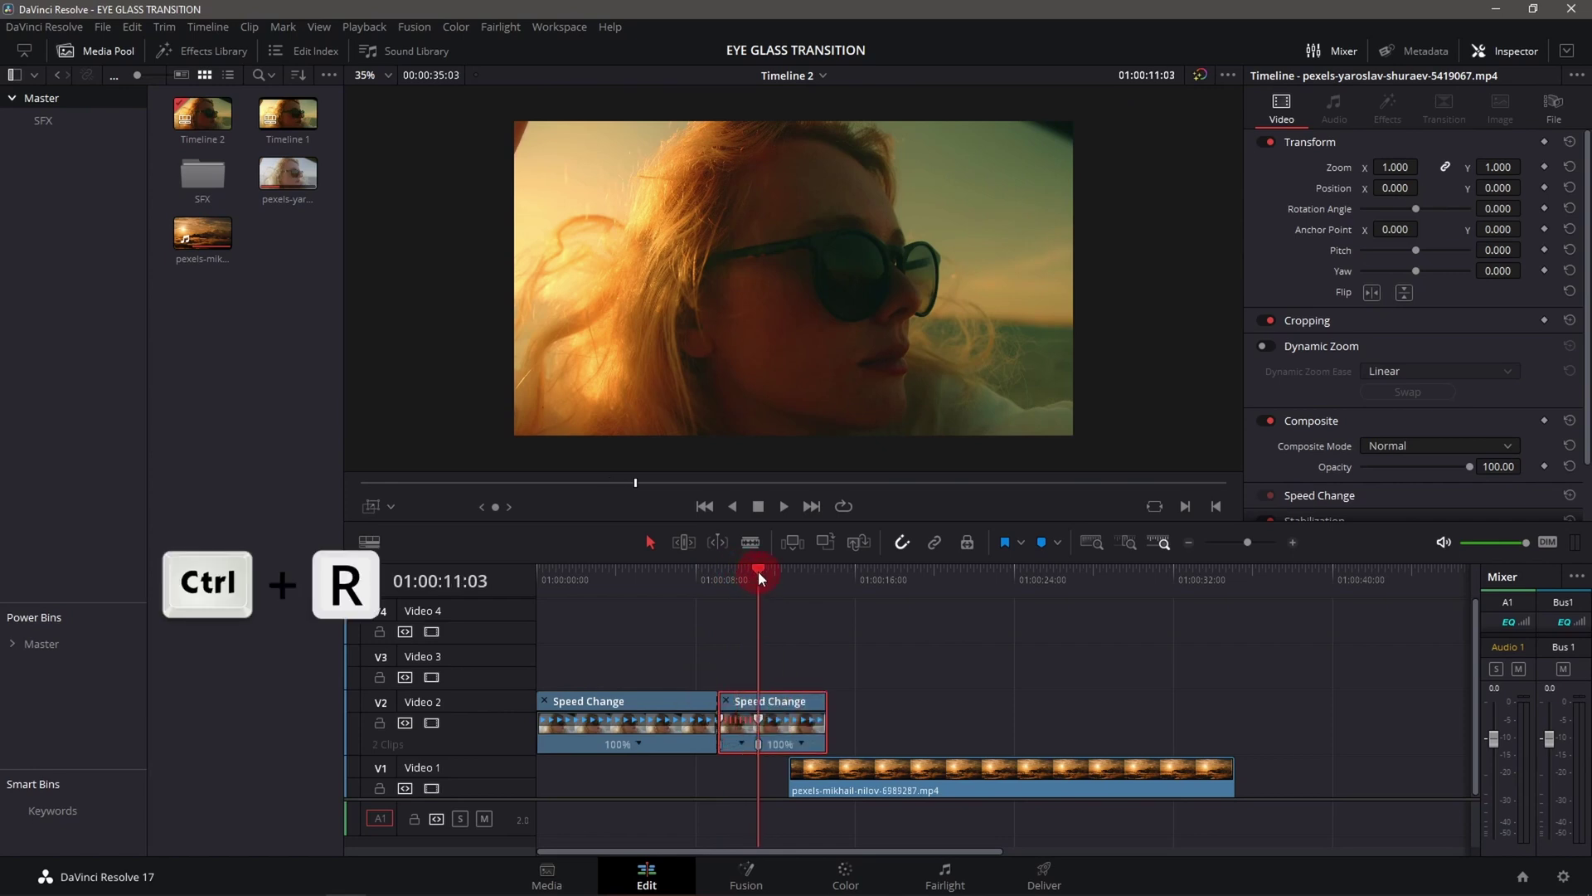
{"action": "left_click", "coordinate": [758, 573]}
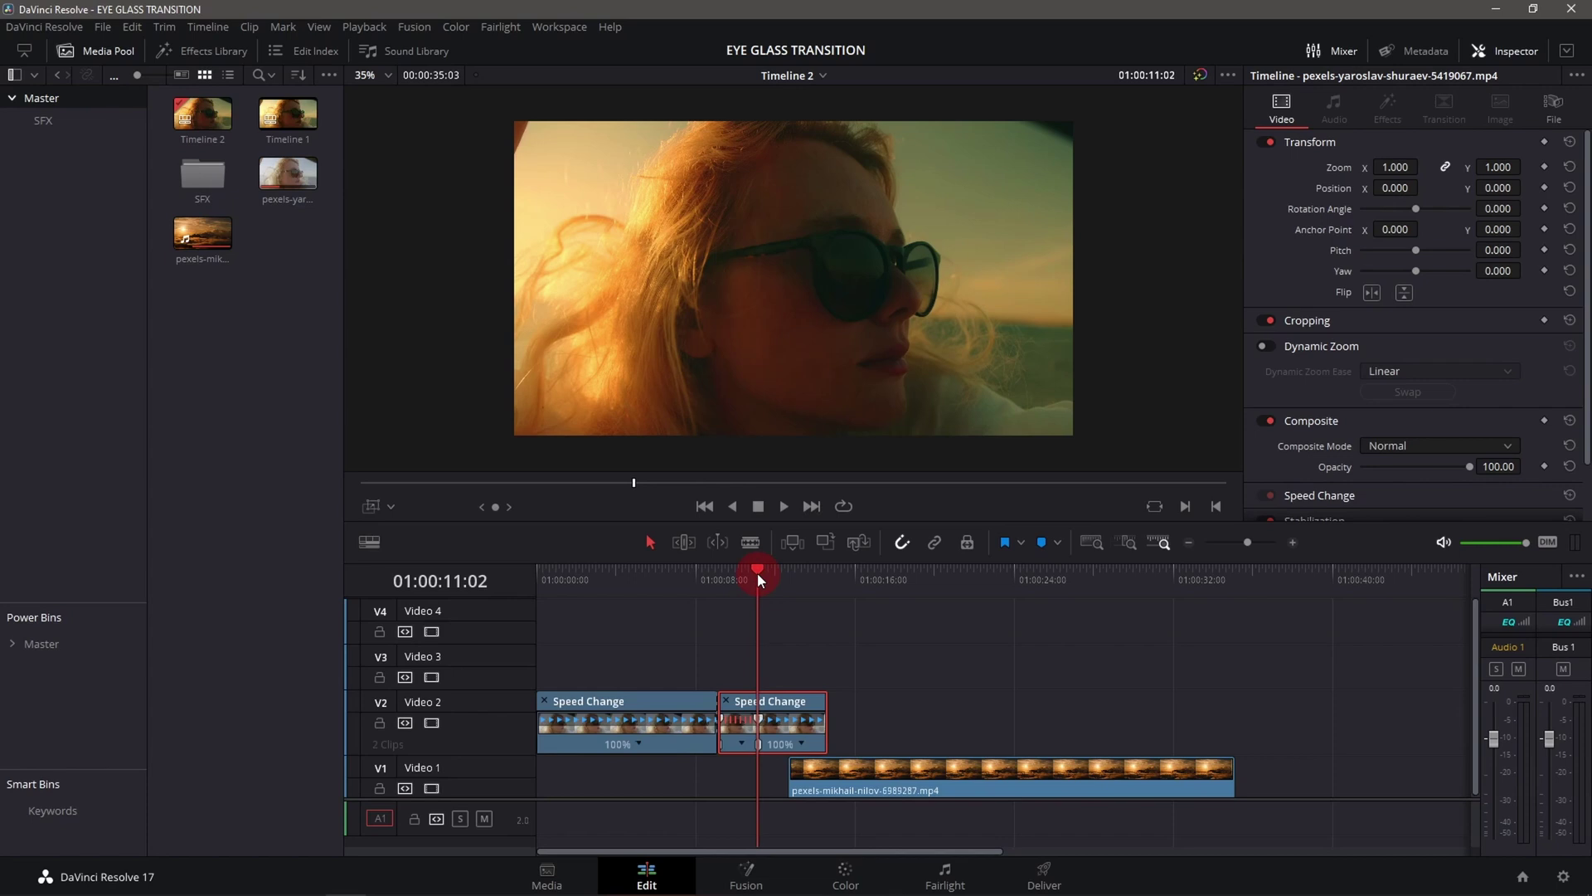
{"action": "key", "text": "ctrl+b"}
{"action": "key", "text": "ctrl+b"}
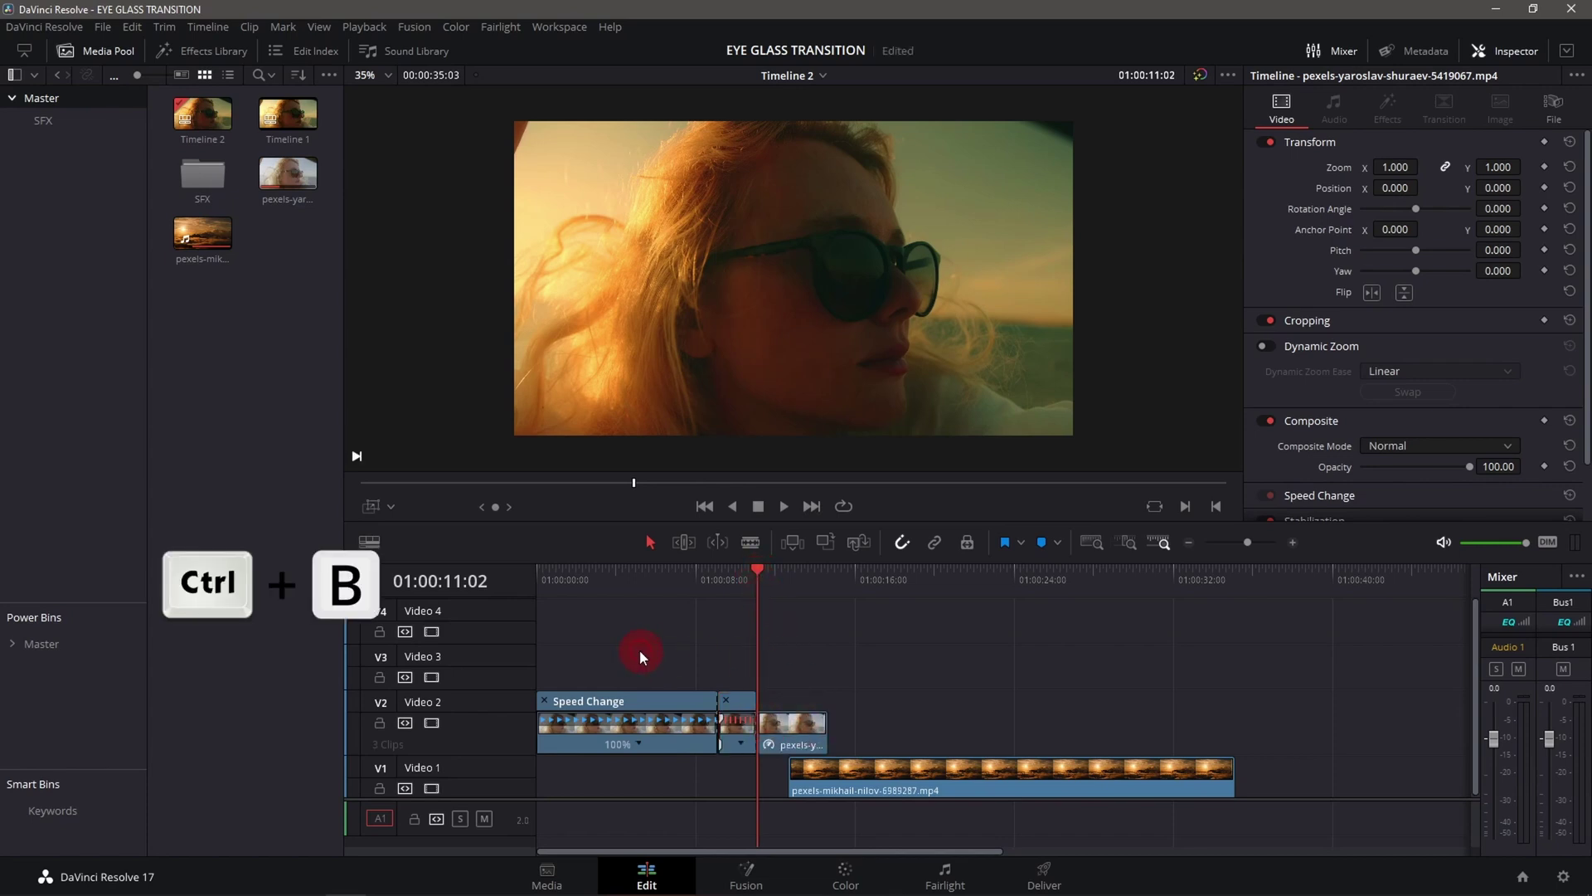
Delete the leftover last V2 piece, slide the sunset clip left beneath the freeze, and go to Color
{"action": "left_click_drag", "start_coordinate": [639, 651], "coordinate": [720, 754]}
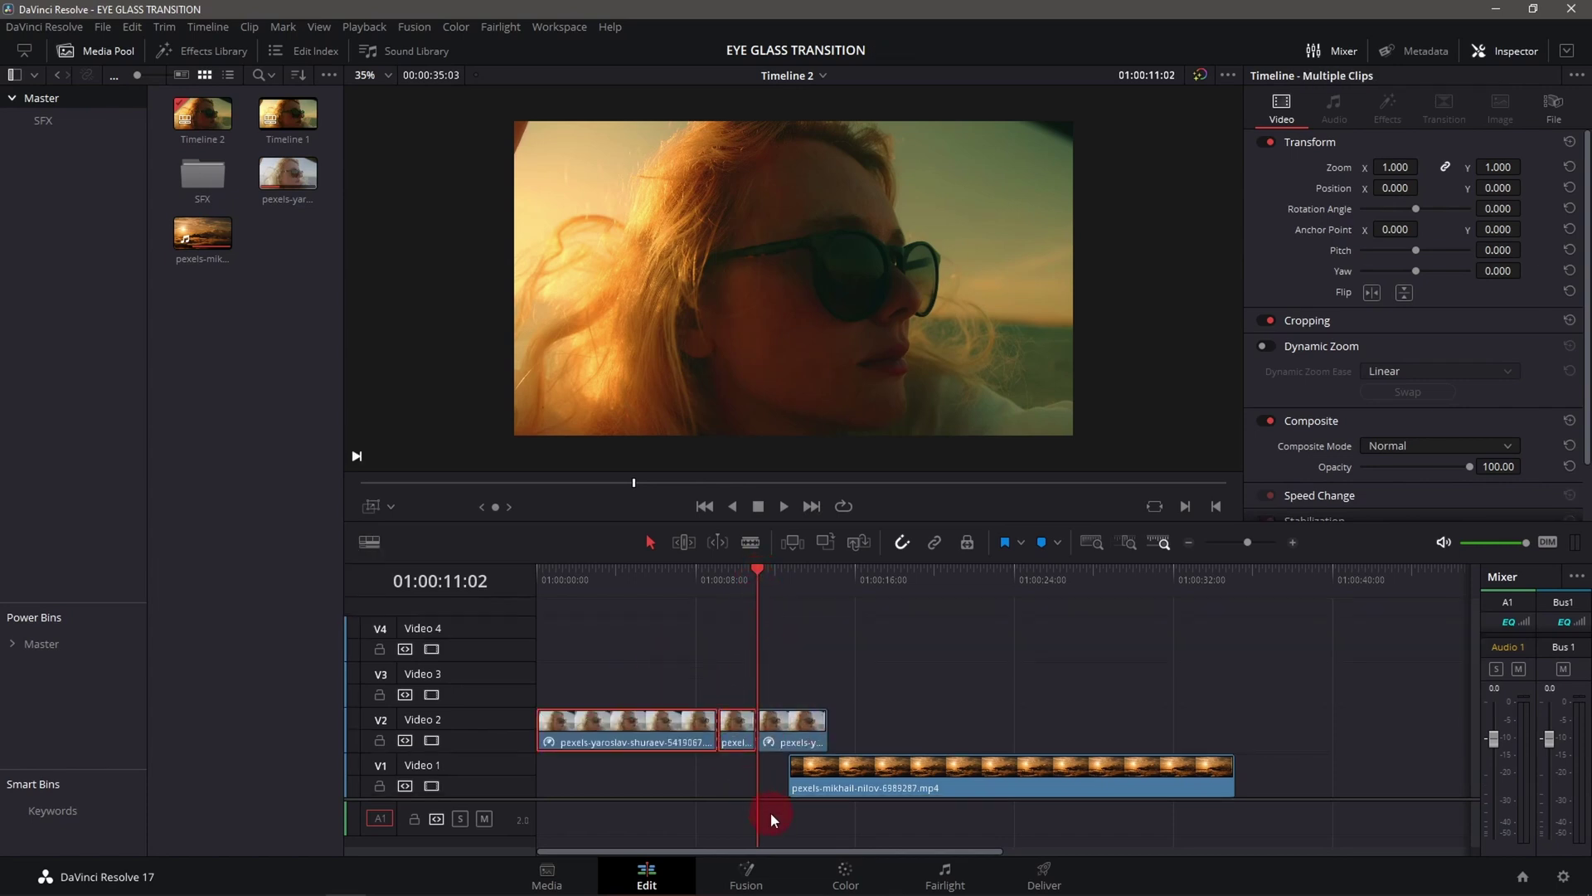
{"action": "left_click", "coordinate": [784, 724]}
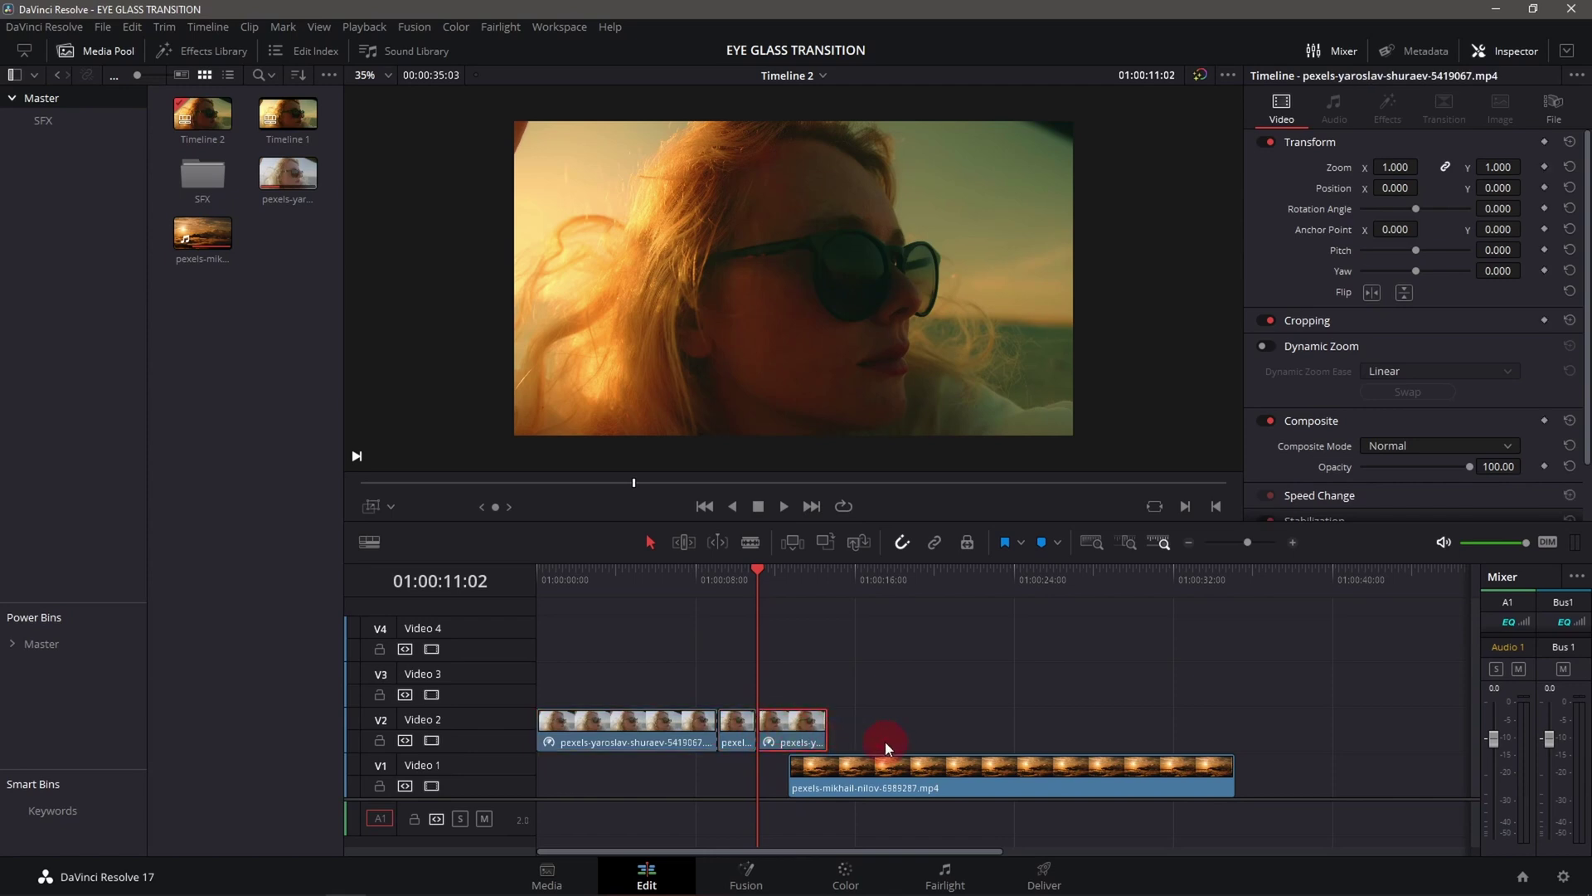
{"action": "key", "text": "Delete"}
{"action": "left_click", "coordinate": [922, 774]}
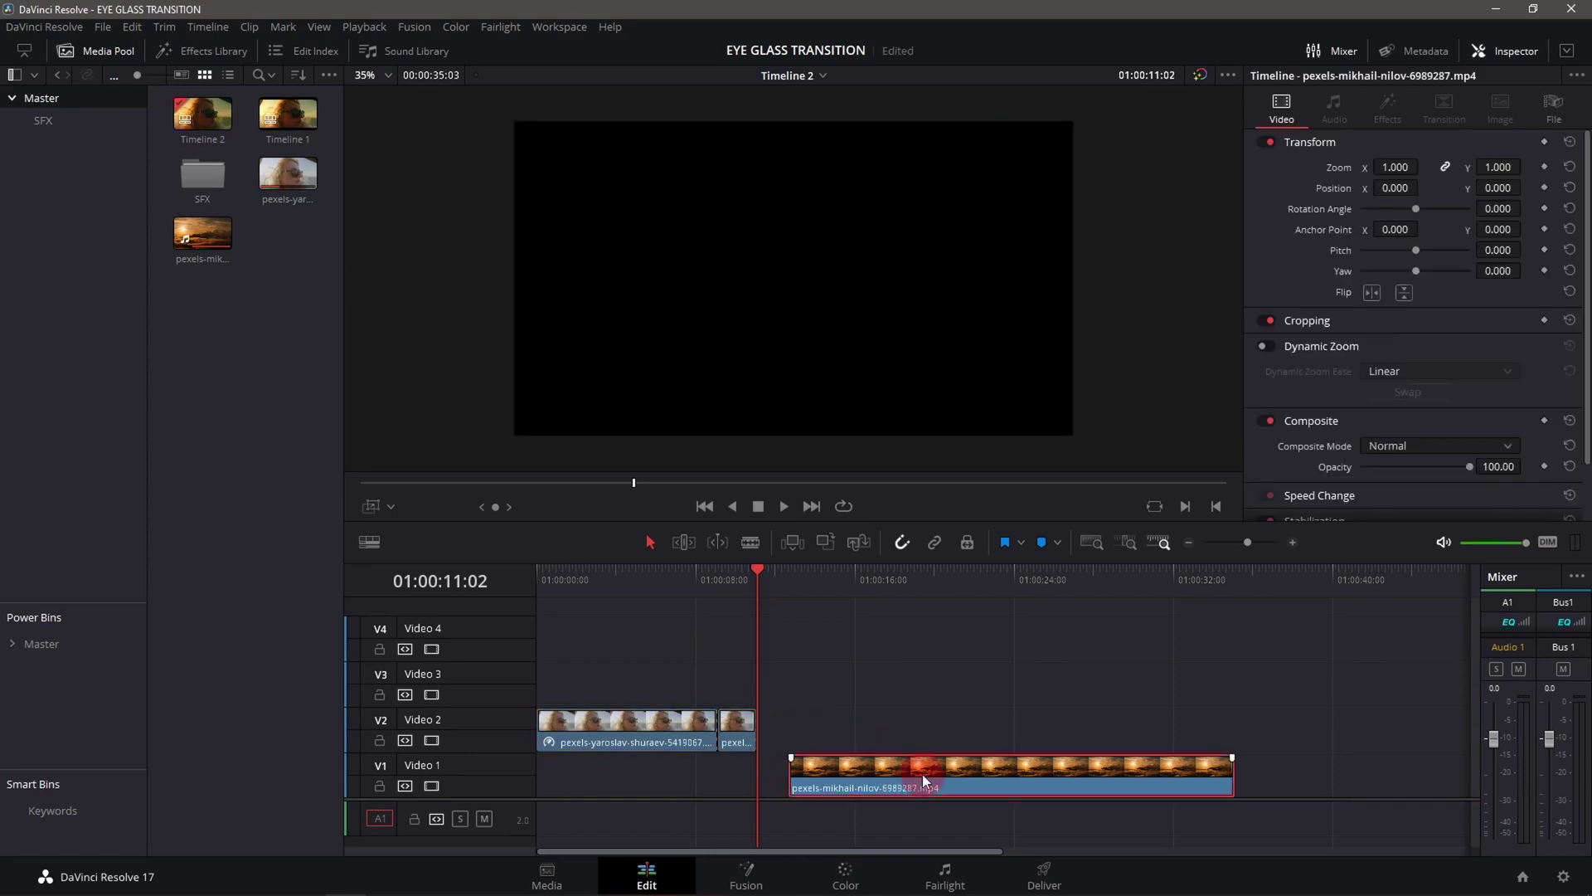
{"action": "left_click_drag", "start_coordinate": [922, 773], "coordinate": [854, 783]}
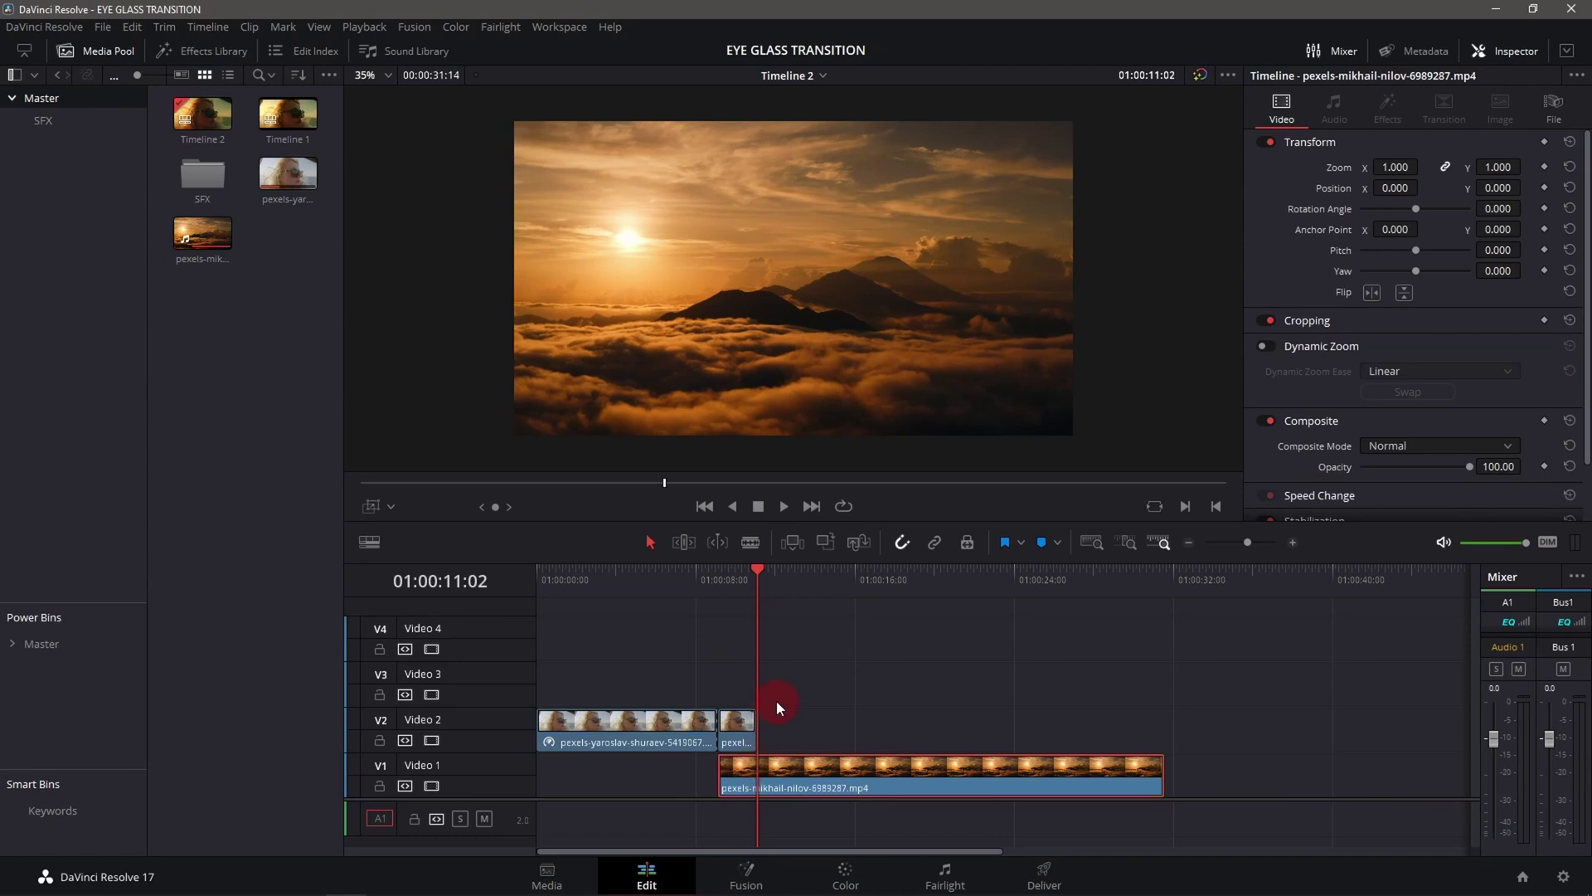
{"action": "left_click", "coordinate": [847, 872]}
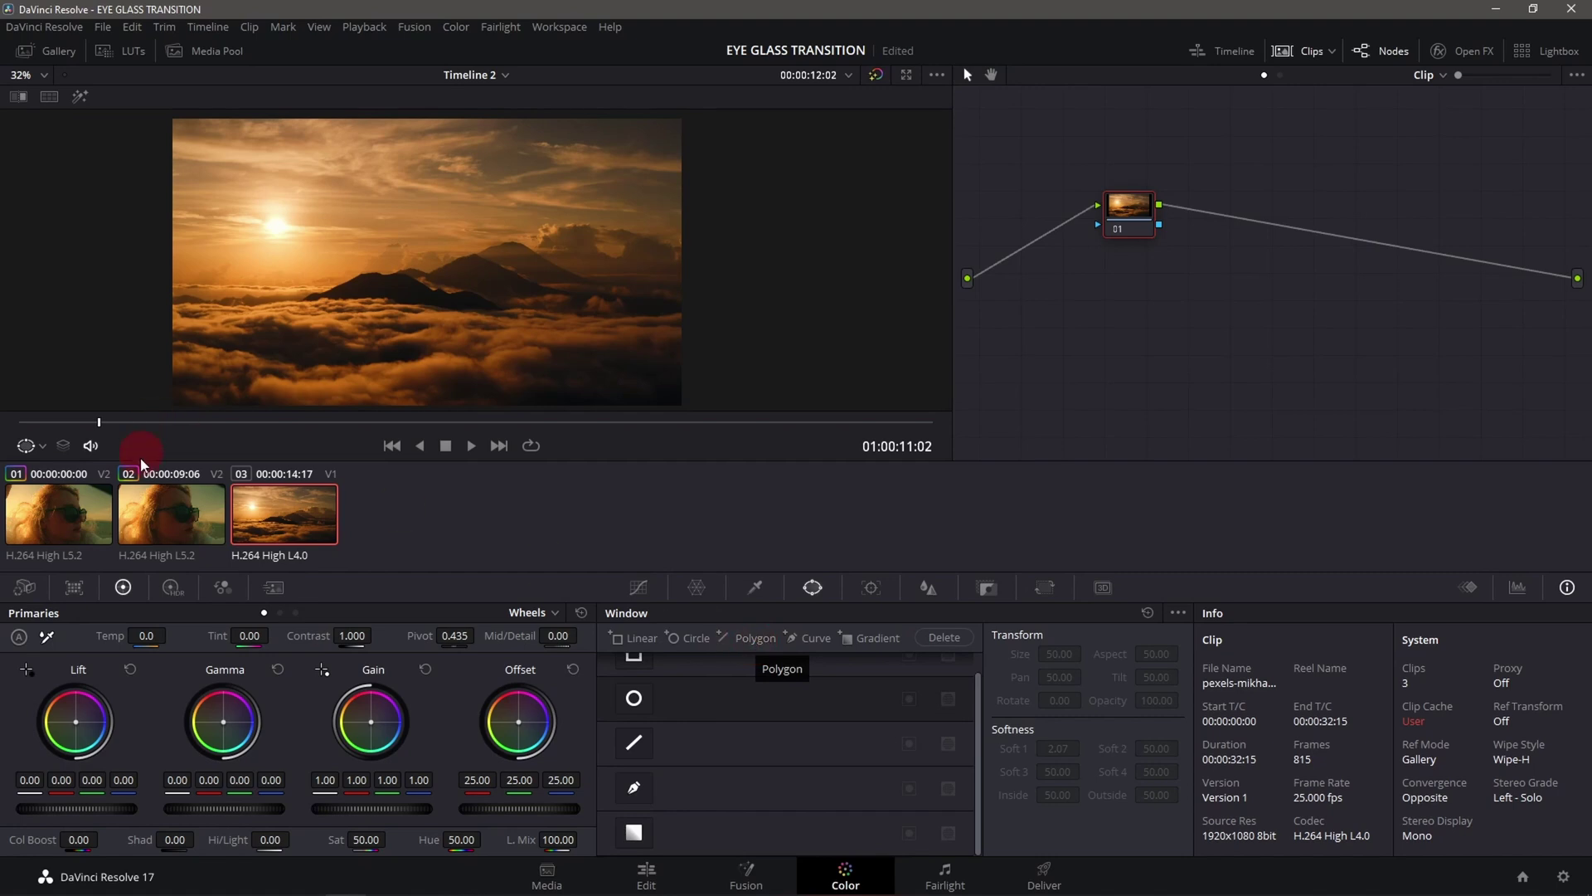
On the second sunglasses clip, place a circular window over the left lens
{"action": "left_click", "coordinate": [164, 522]}
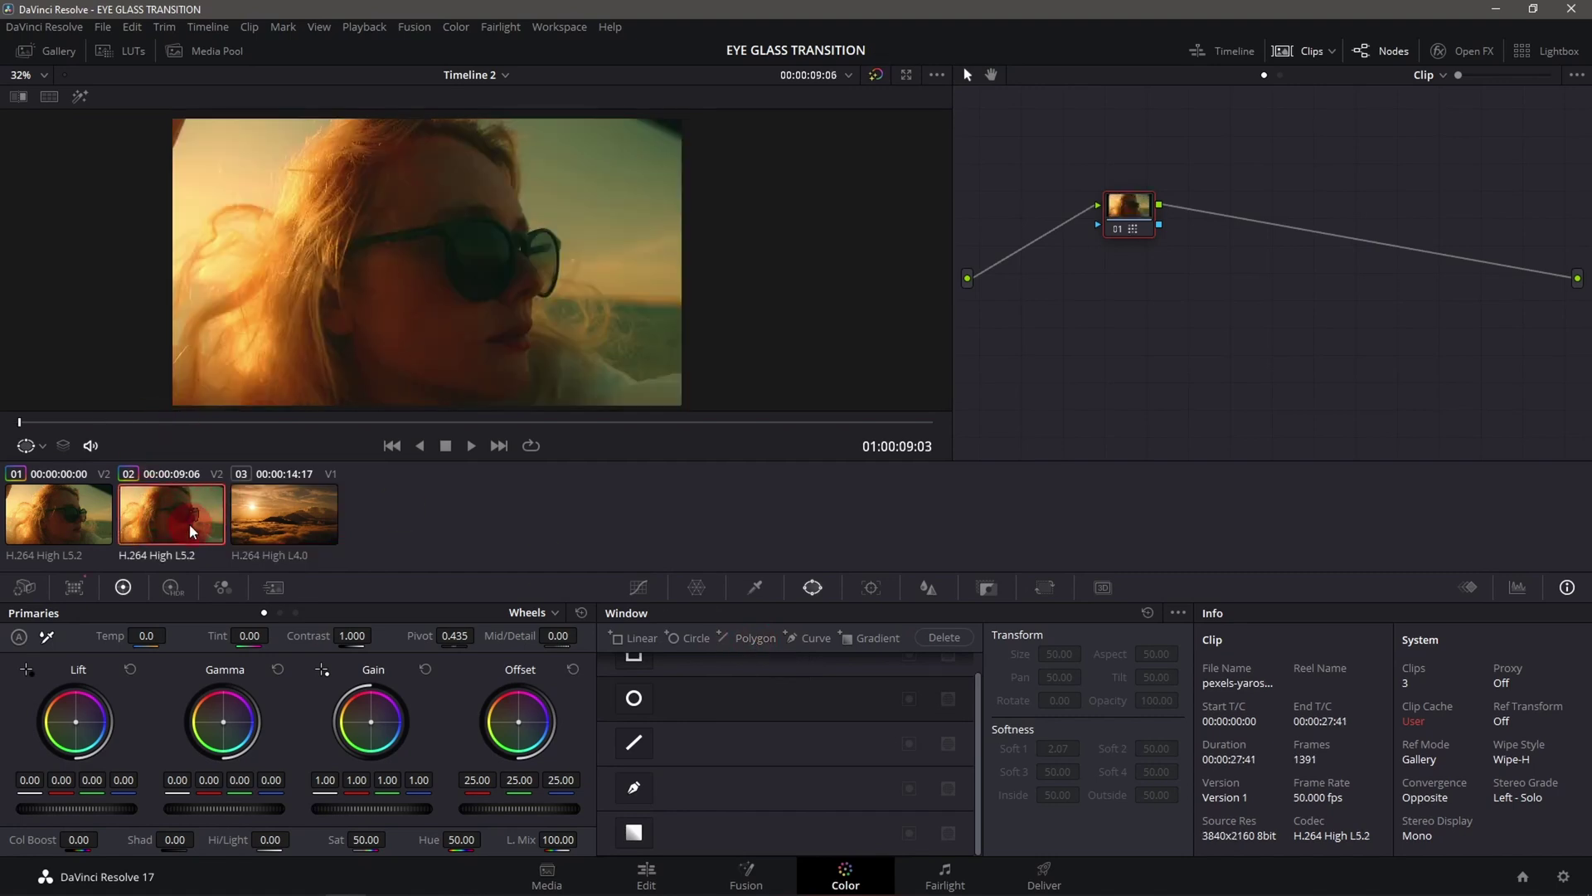
{"action": "key", "text": "space"}
{"action": "key", "text": "space"}
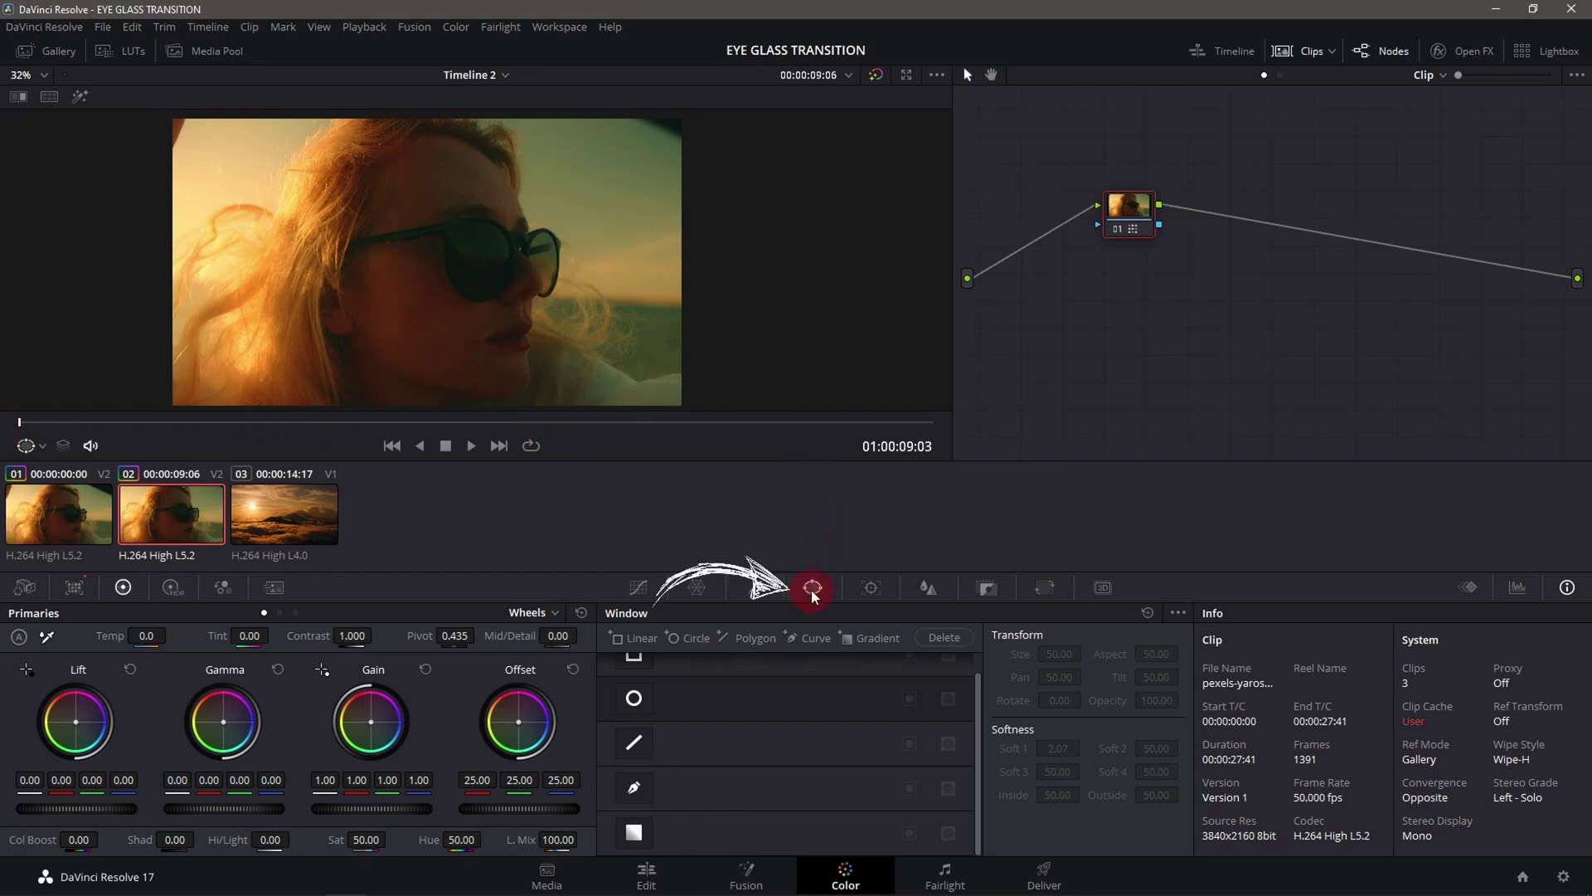
{"action": "left_click", "coordinate": [634, 699]}
{"action": "left_click_drag", "start_coordinate": [452, 280], "coordinate": [496, 288]}
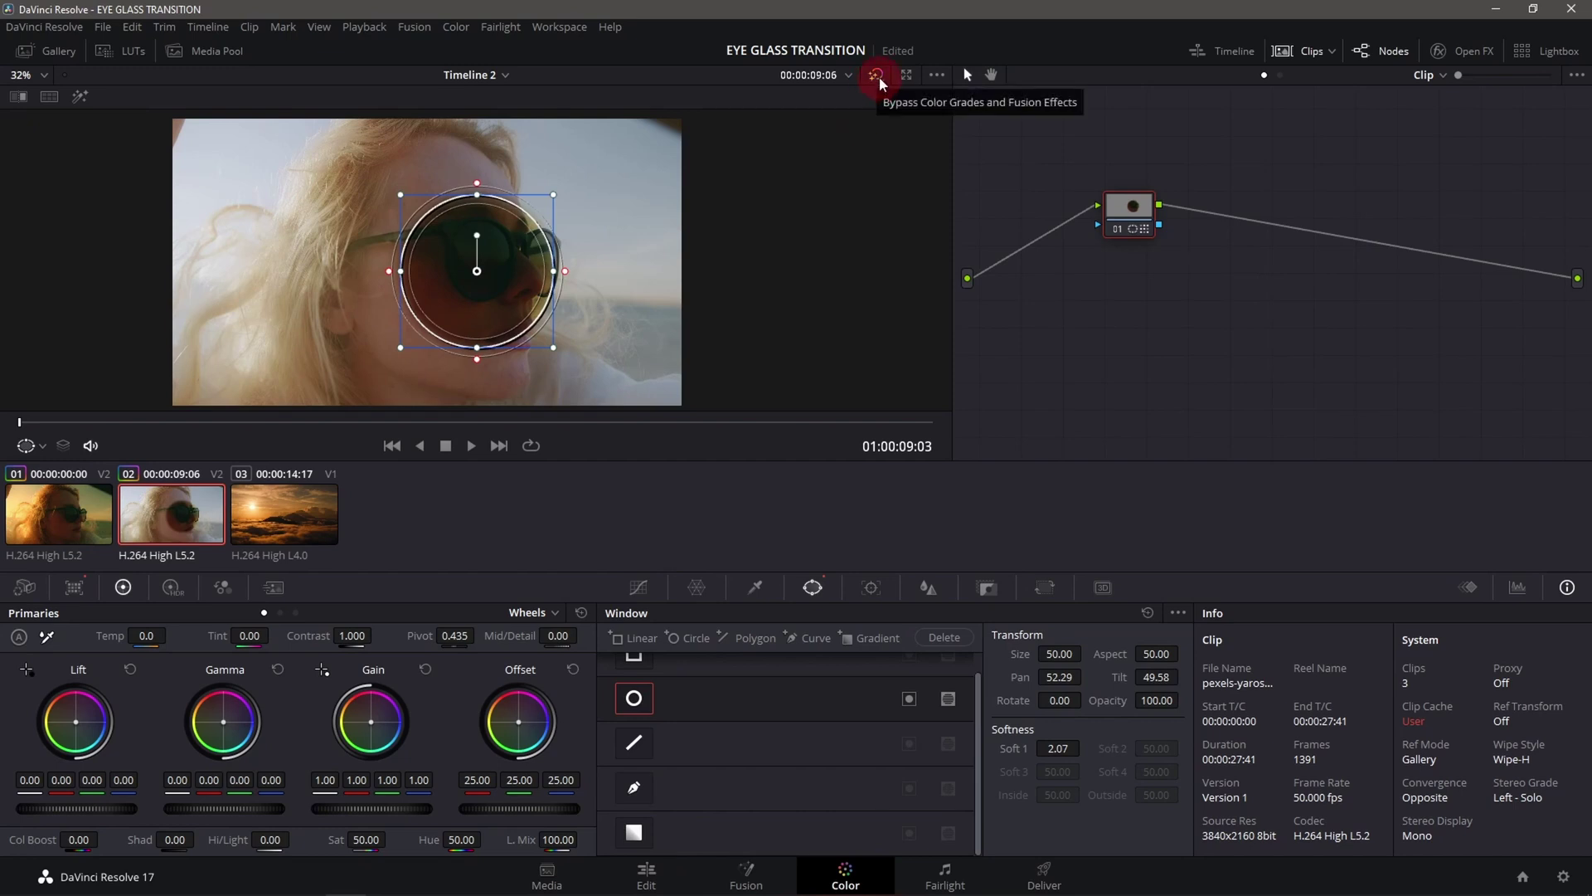
{"action": "left_click", "coordinate": [876, 75]}
{"action": "left_click_drag", "start_coordinate": [514, 254], "coordinate": [511, 249]}
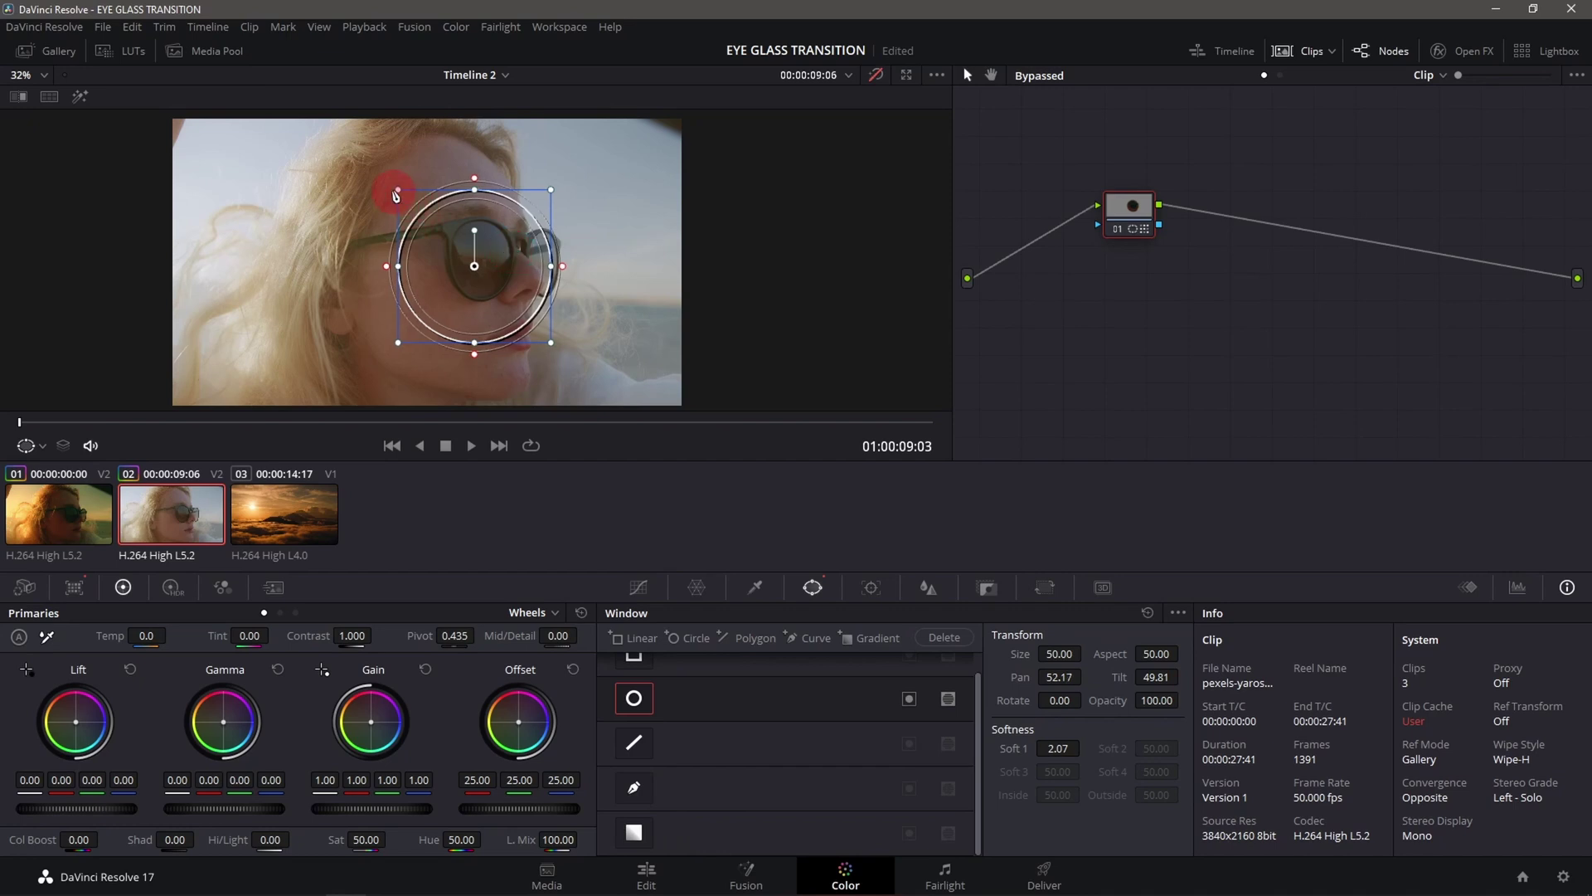
{"action": "left_click_drag", "start_coordinate": [398, 194], "coordinate": [431, 222]}
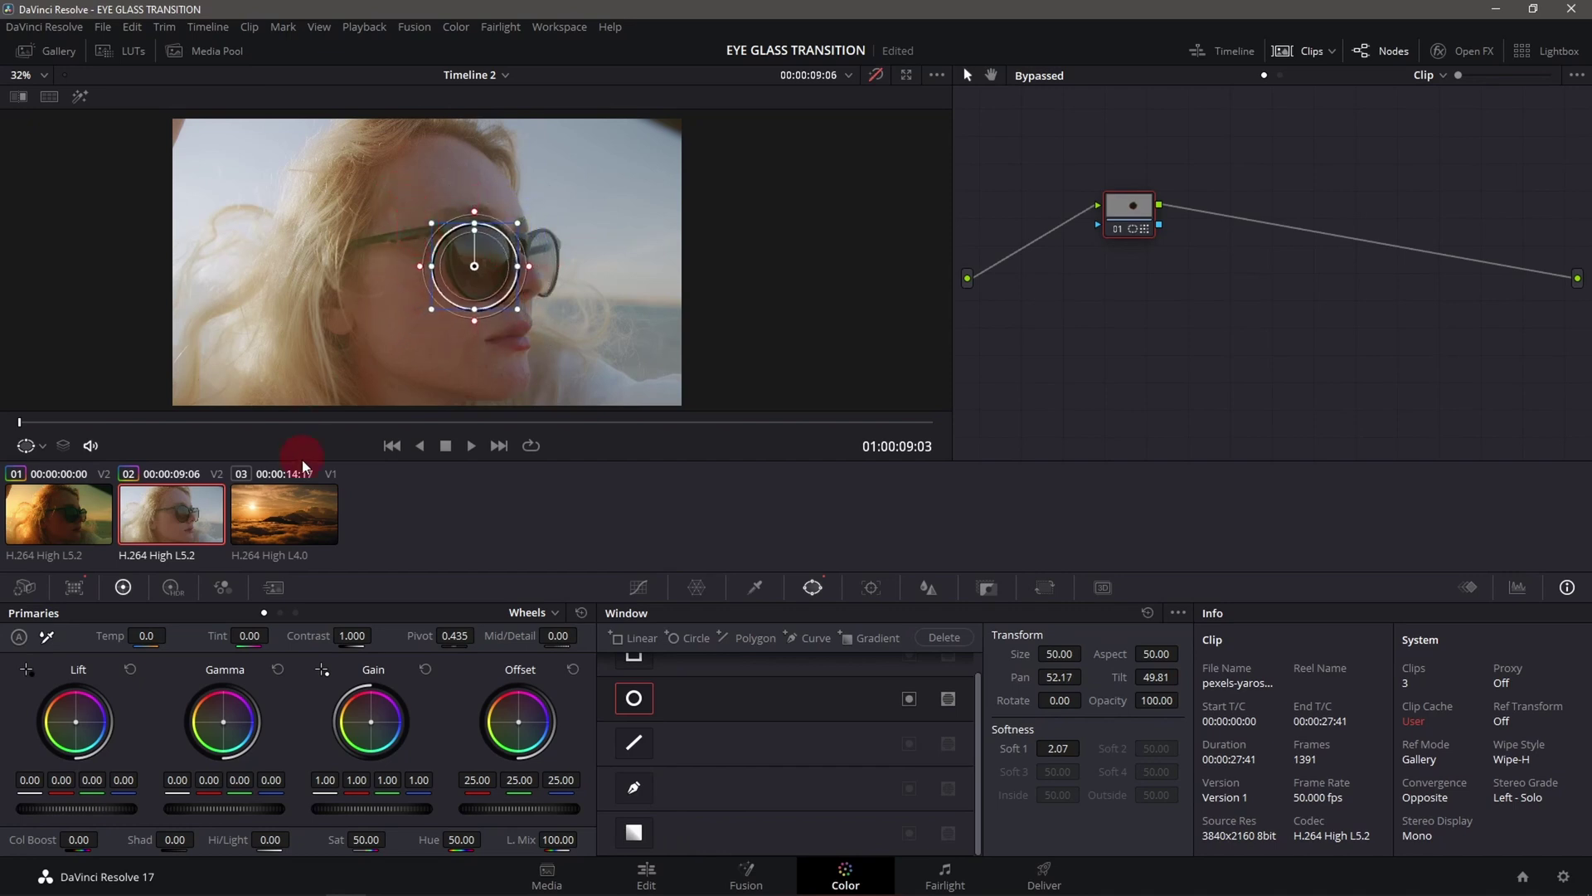
{"action": "left_click_drag", "start_coordinate": [492, 286], "coordinate": [494, 278]}
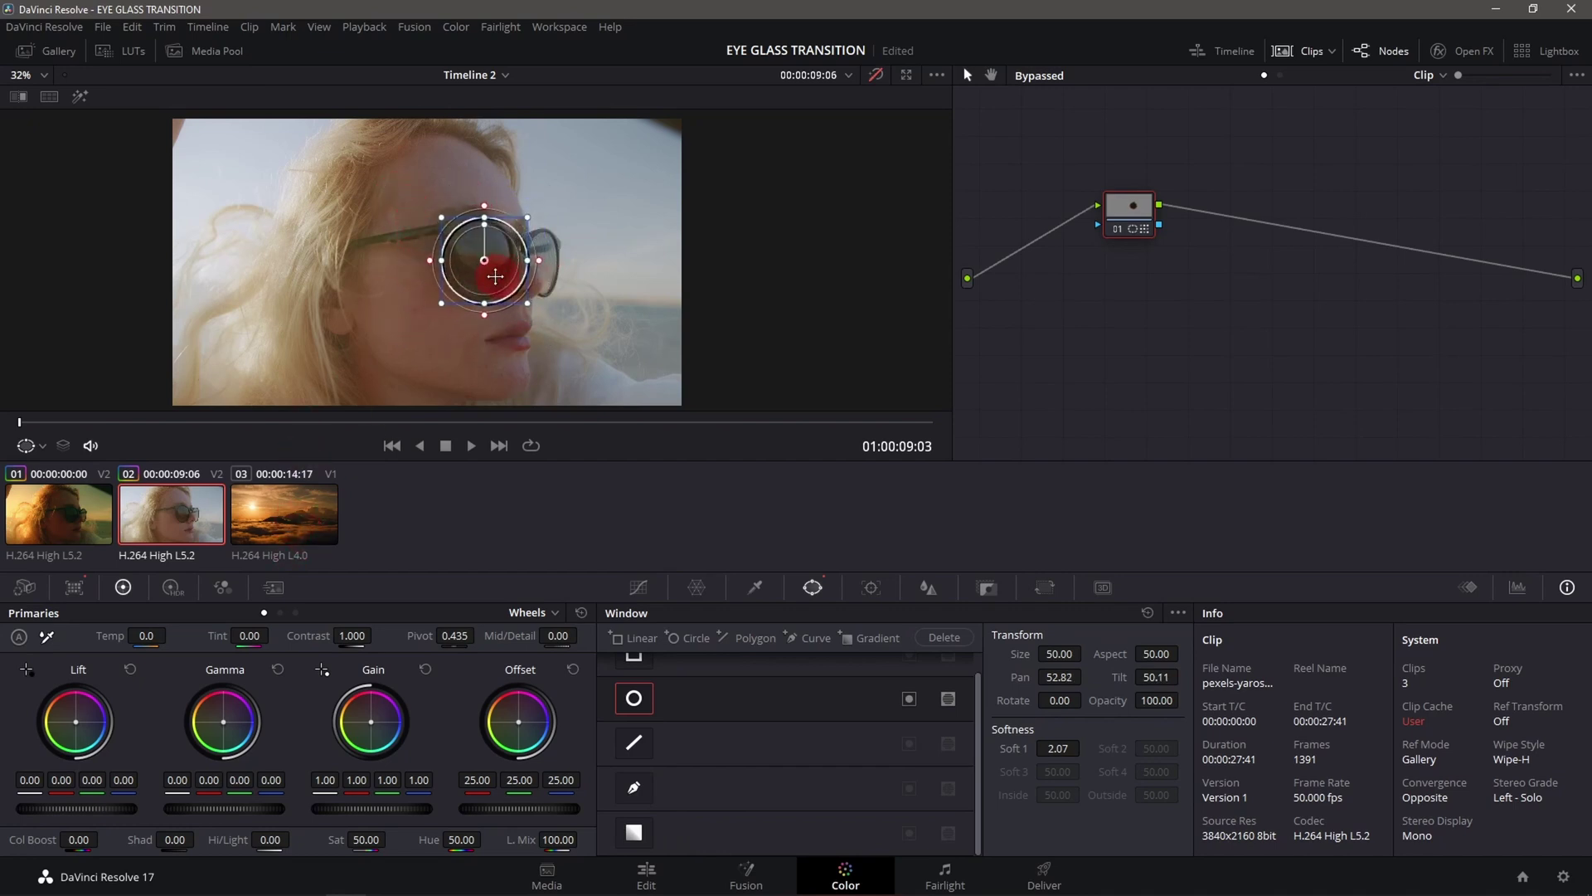
Zoom the viewer in, shrink the circle evenly, and tighten its softness ring to the edge
{"action": "scroll", "coordinate": [494, 277], "scroll_direction": "up", "scroll_amount": 2}
{"action": "scroll", "coordinate": [495, 275], "scroll_direction": "up", "scroll_amount": 1}
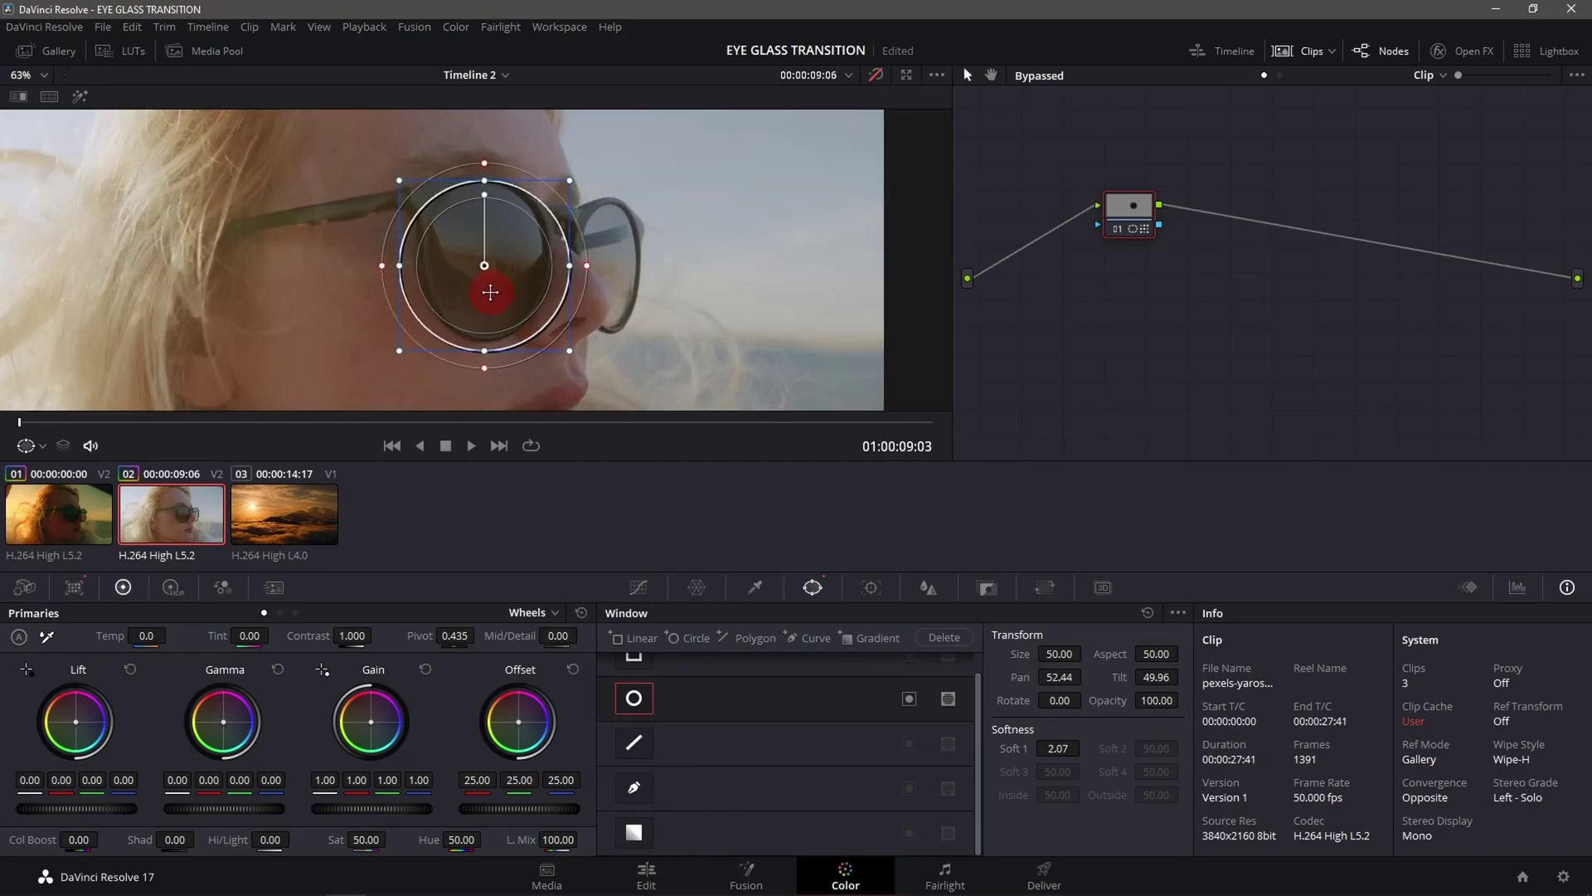
{"action": "scroll", "coordinate": [487, 290], "scroll_direction": "down", "scroll_amount": 1}
{"action": "scroll", "coordinate": [485, 282], "scroll_direction": "up", "scroll_amount": 2}
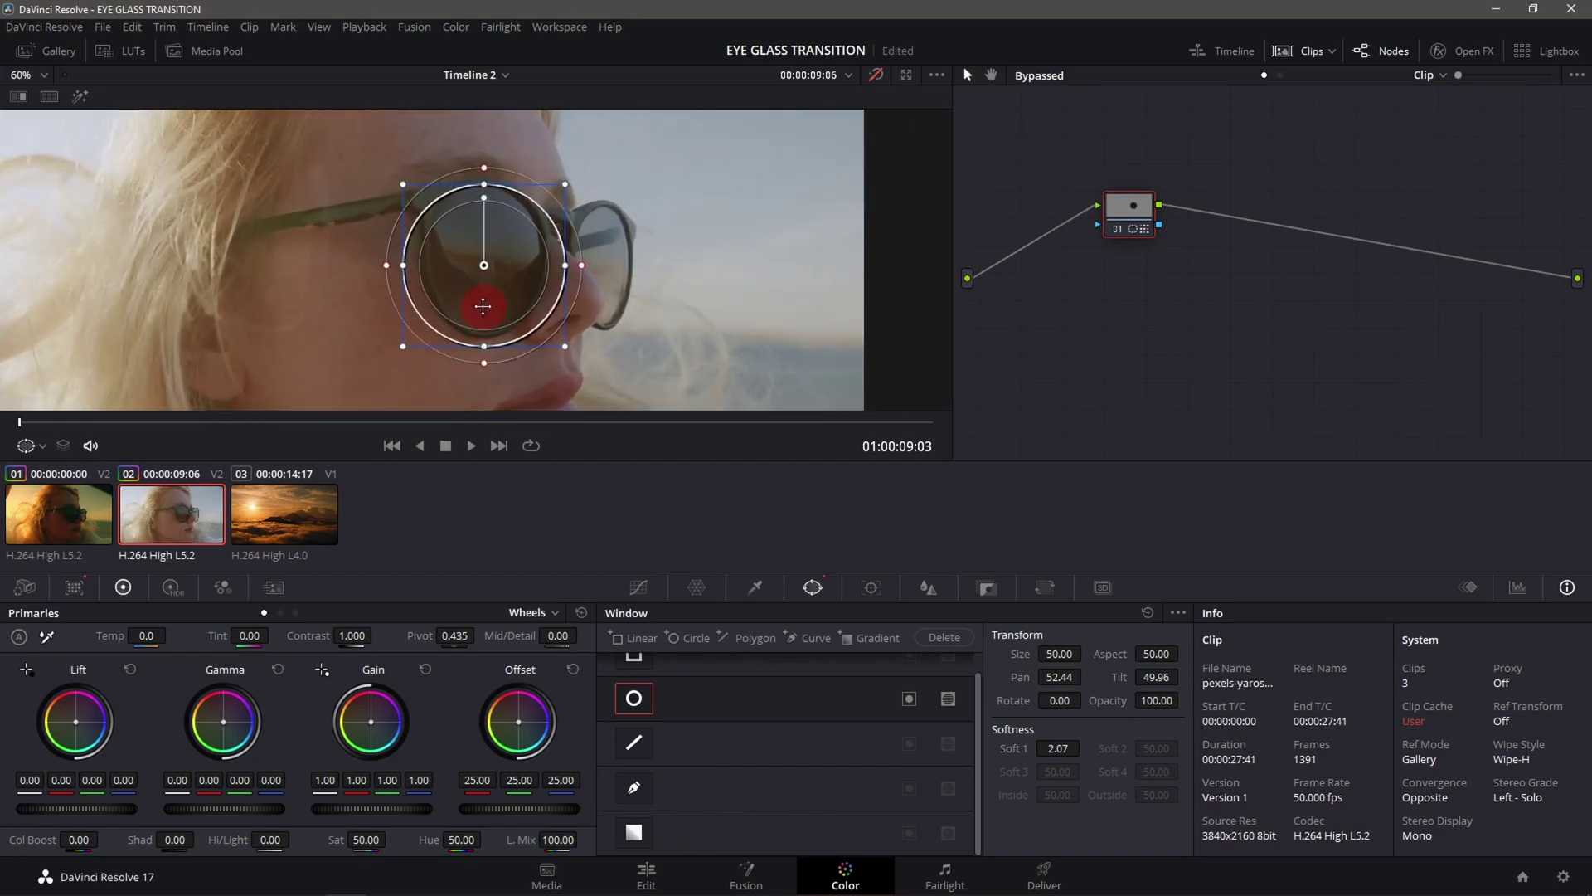
{"action": "scroll", "coordinate": [484, 275], "scroll_direction": "up", "scroll_amount": 1}
{"action": "scroll", "coordinate": [483, 272], "scroll_direction": "down", "scroll_amount": 3}
{"action": "scroll", "coordinate": [483, 272], "scroll_direction": "down", "scroll_amount": 1}
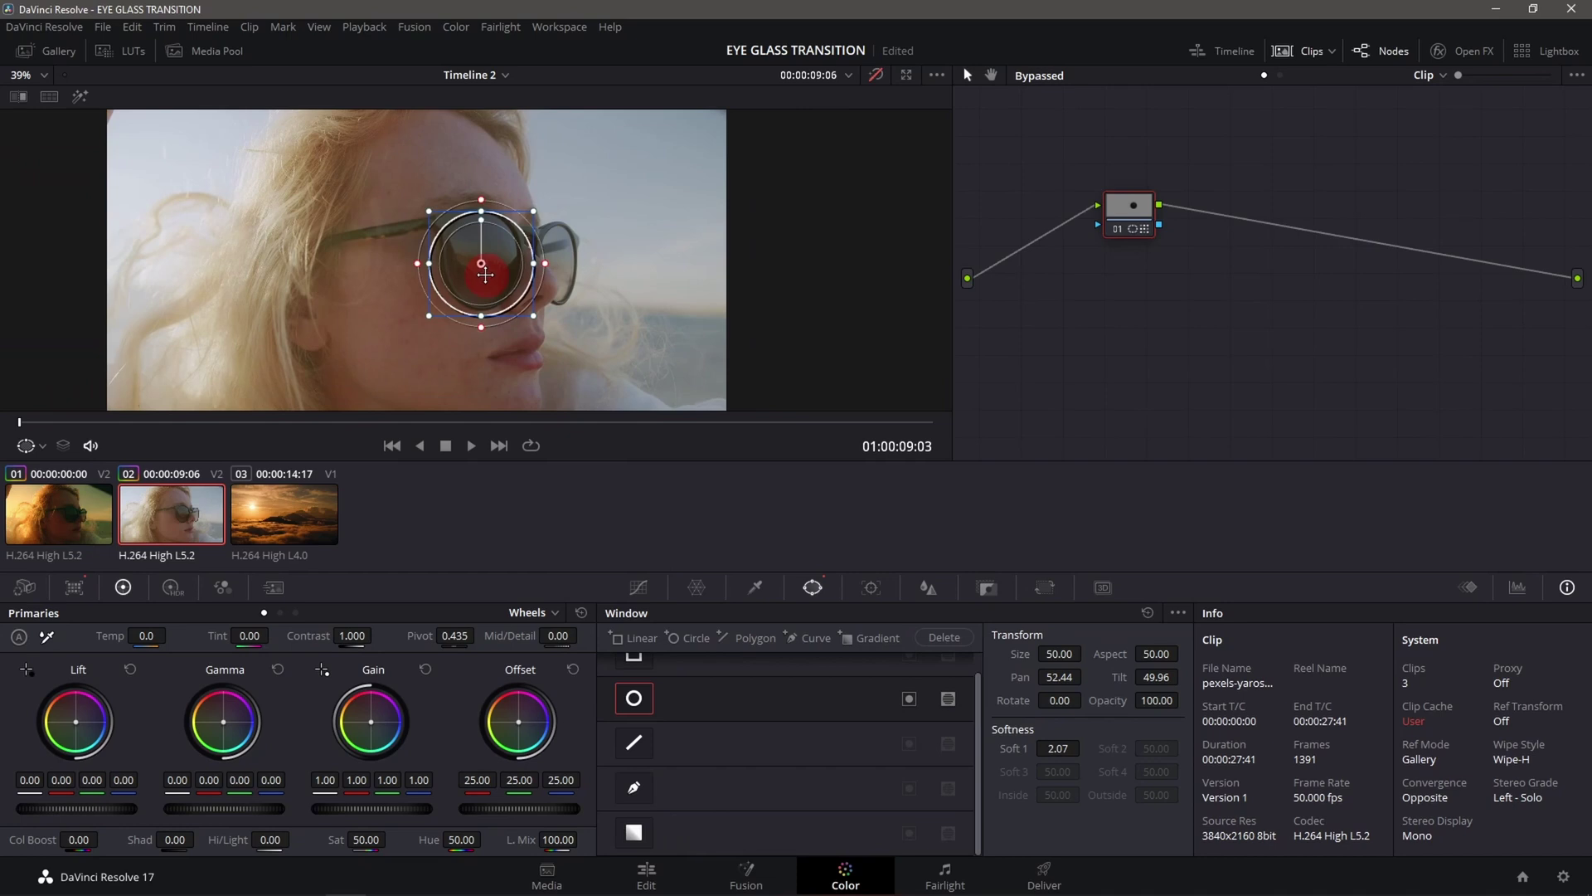
{"action": "left_click_drag", "start_coordinate": [485, 275], "coordinate": [549, 288]}
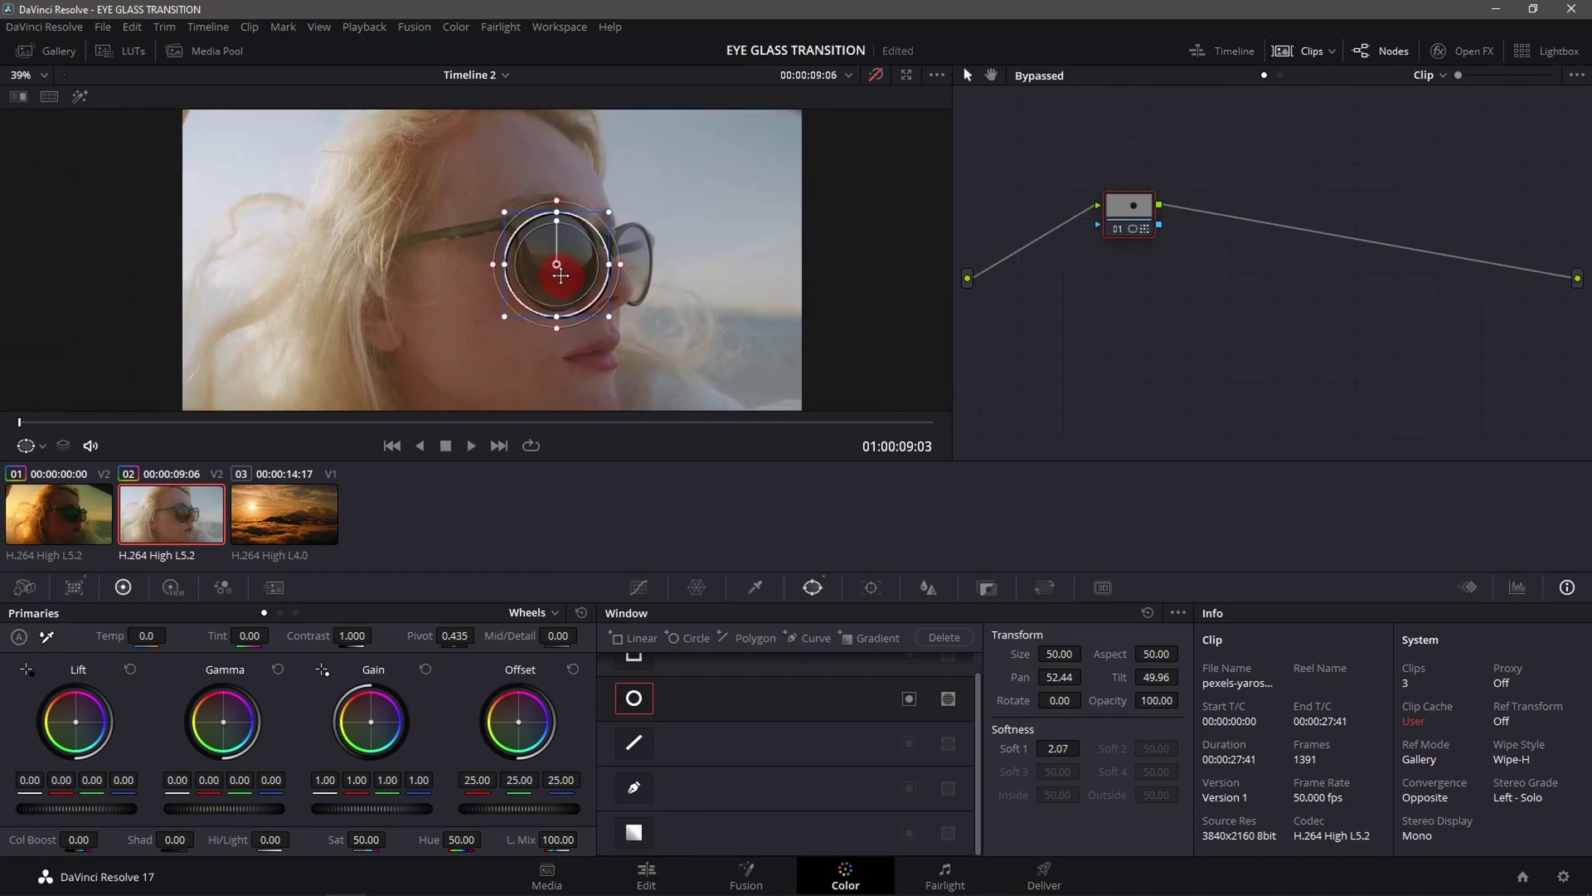
{"action": "scroll", "coordinate": [549, 288], "scroll_direction": "up", "scroll_amount": 1}
{"action": "scroll", "coordinate": [558, 306], "scroll_direction": "up", "scroll_amount": 2}
{"action": "scroll", "coordinate": [611, 310], "scroll_direction": "up", "scroll_amount": 1}
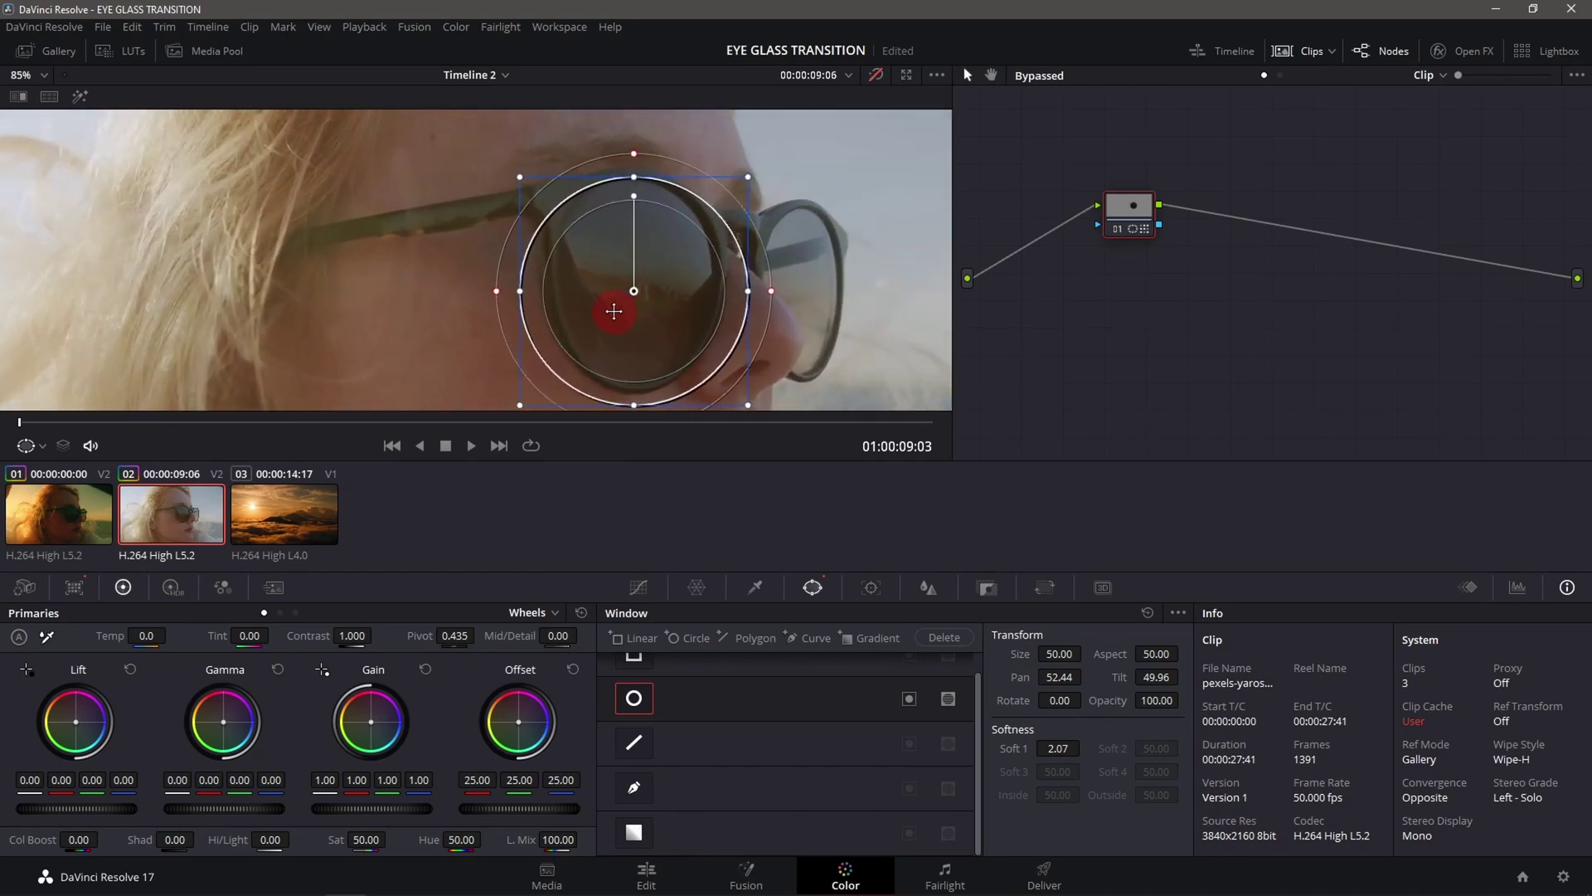
{"action": "scroll", "coordinate": [589, 240], "scroll_direction": "up", "scroll_amount": 3}
{"action": "left_click_drag", "start_coordinate": [524, 172], "coordinate": [550, 194]}
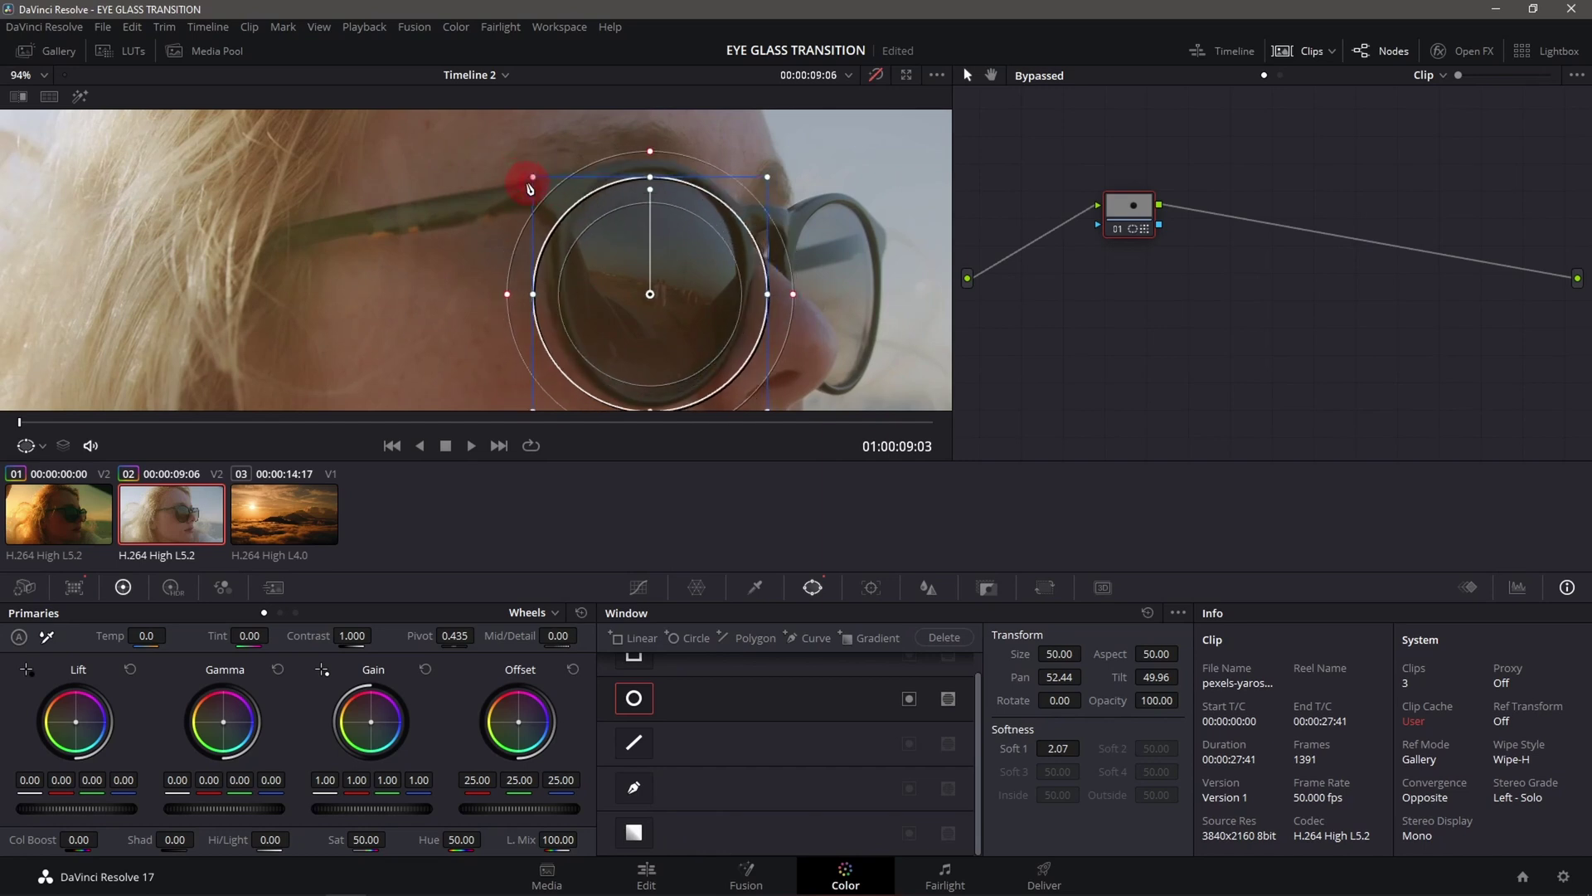
{"action": "left_click_drag", "start_coordinate": [652, 172], "coordinate": [673, 211]}
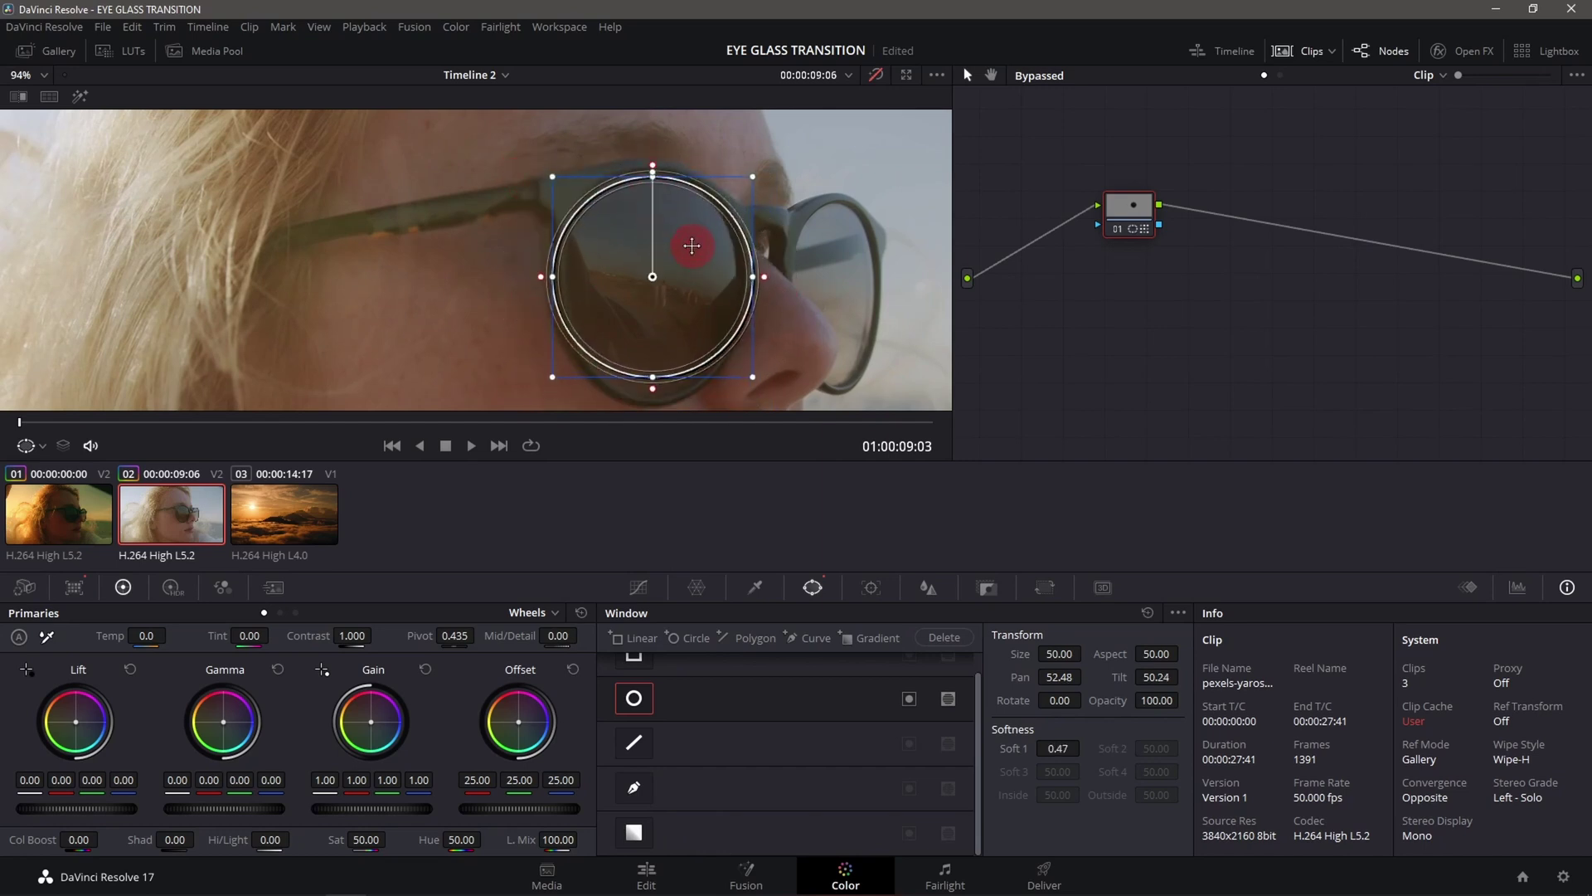
Narrow the circle into a taller ellipse centred on the lens and sized to its rim
{"action": "left_click_drag", "start_coordinate": [554, 283], "coordinate": [568, 286]}
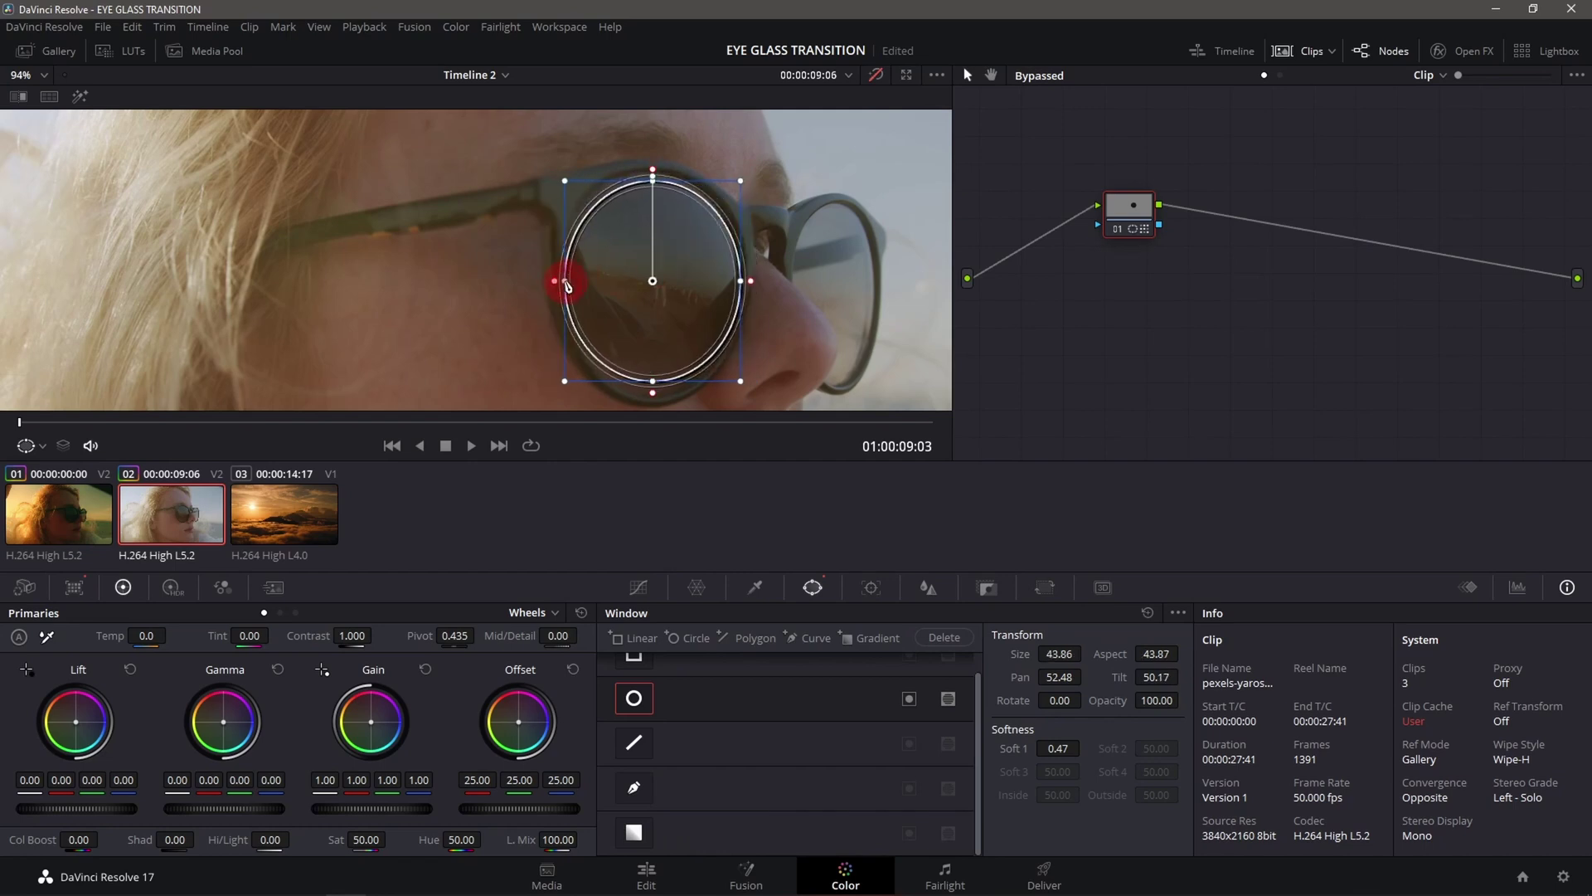
{"action": "left_click_drag", "start_coordinate": [690, 272], "coordinate": [688, 277]}
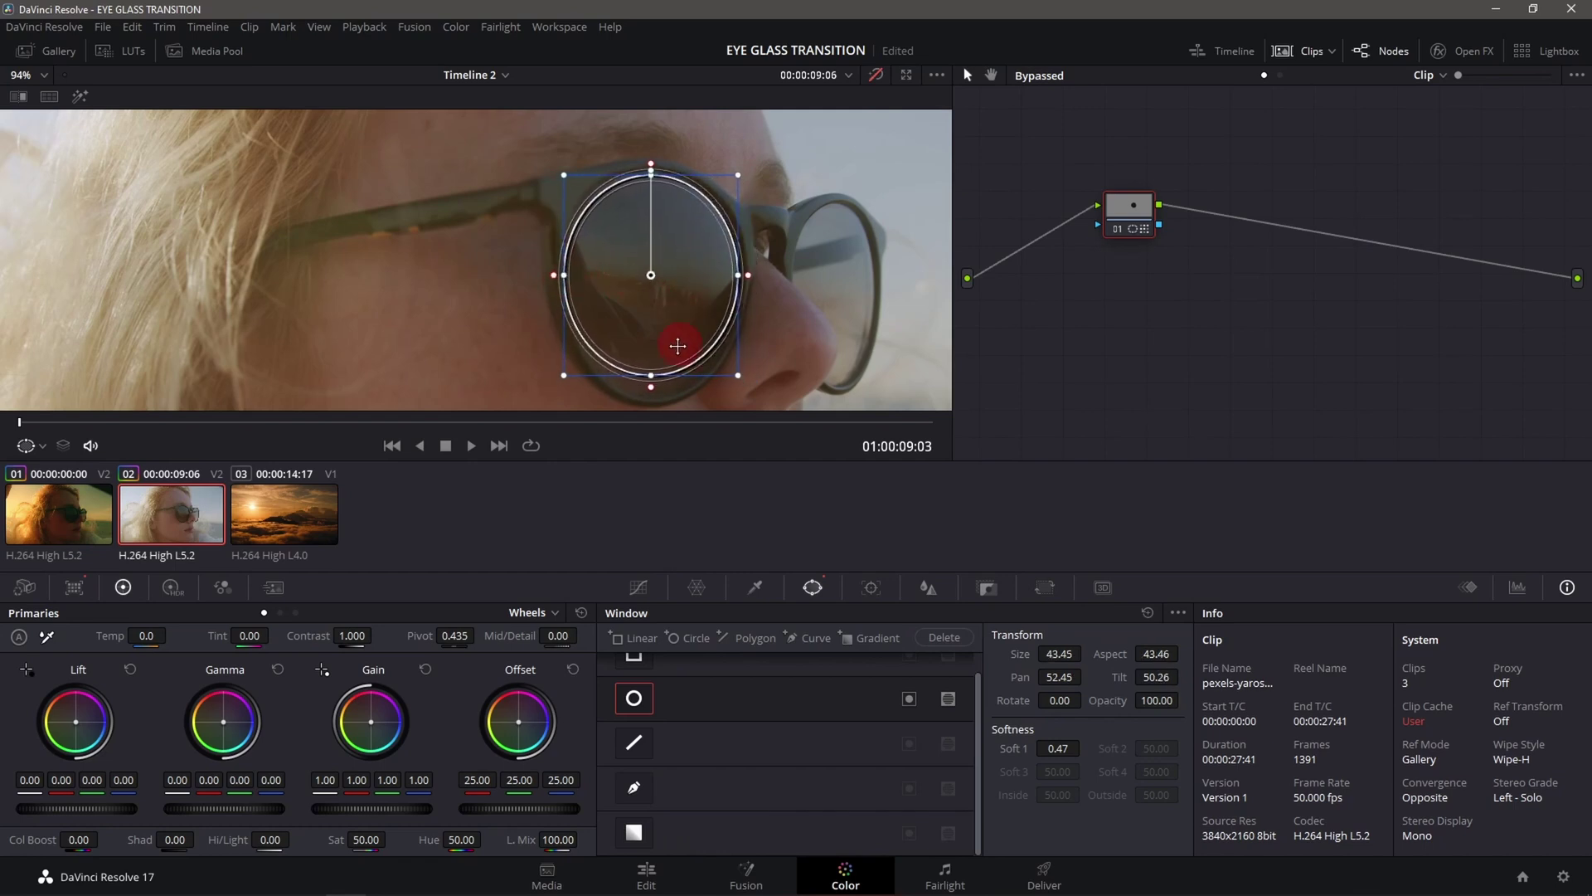
{"action": "left_click_drag", "start_coordinate": [651, 381], "coordinate": [652, 398]}
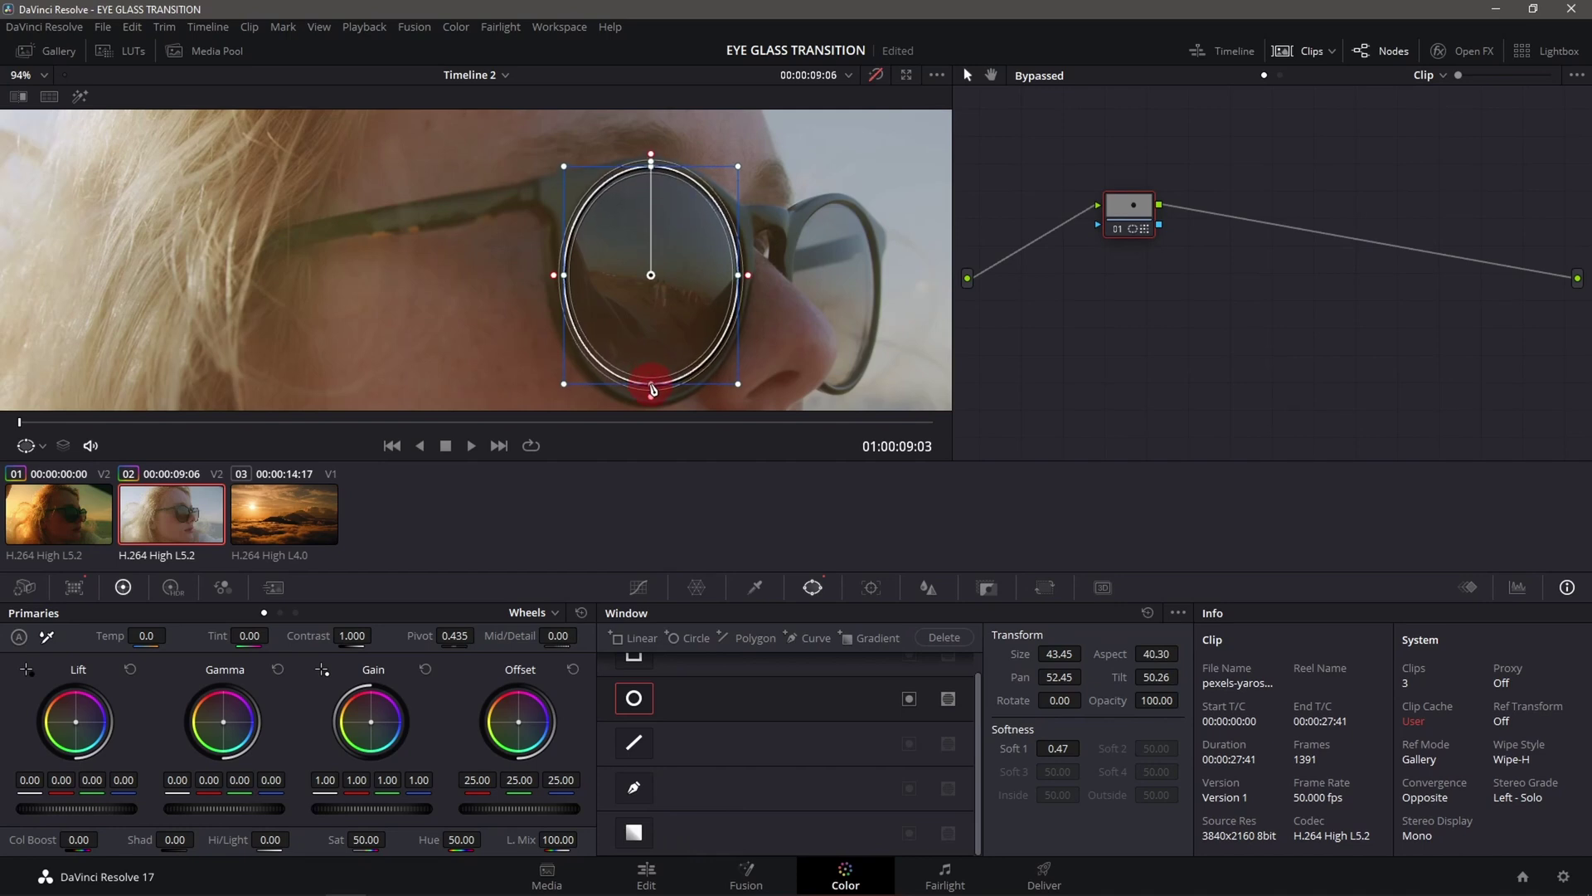
{"action": "left_click_drag", "start_coordinate": [690, 319], "coordinate": [745, 287]}
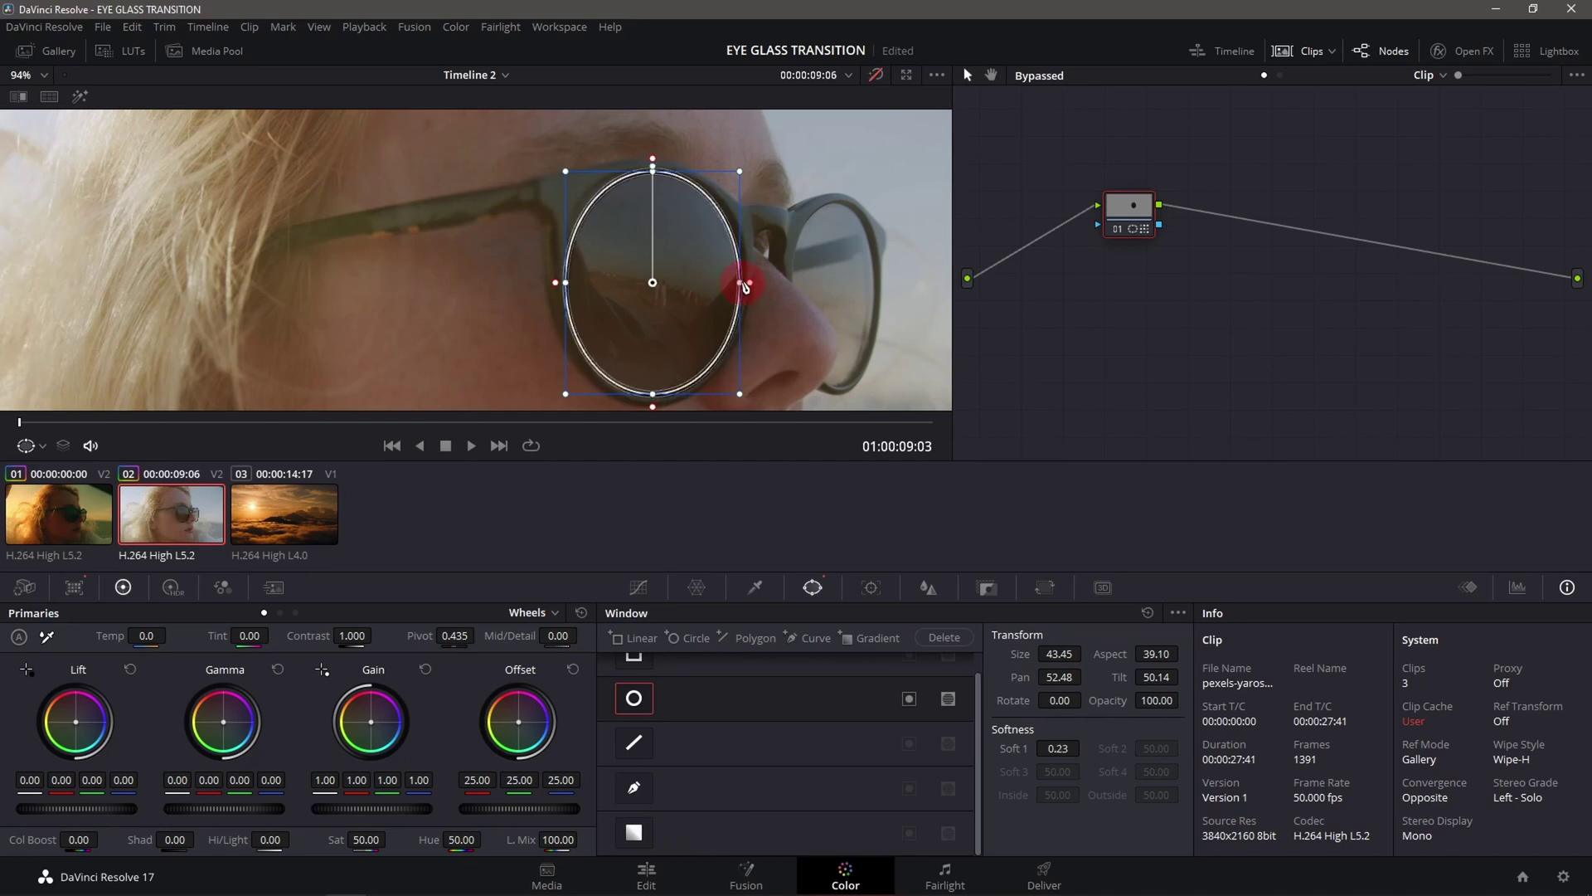
{"action": "left_click_drag", "start_coordinate": [653, 395], "coordinate": [654, 391]}
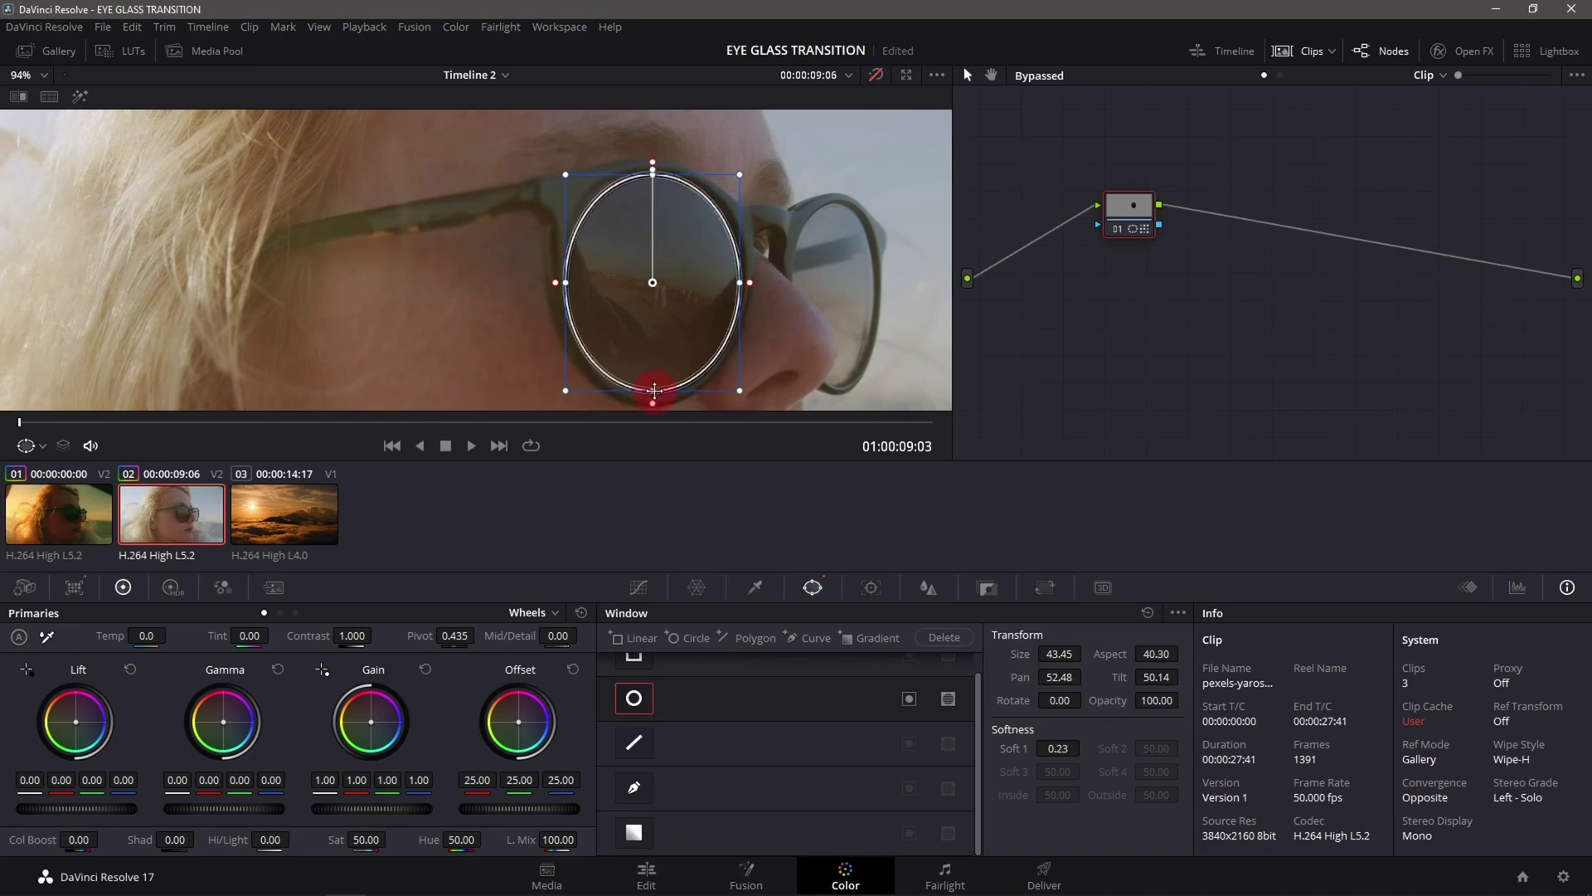
{"action": "left_click_drag", "start_coordinate": [677, 322], "coordinate": [680, 323]}
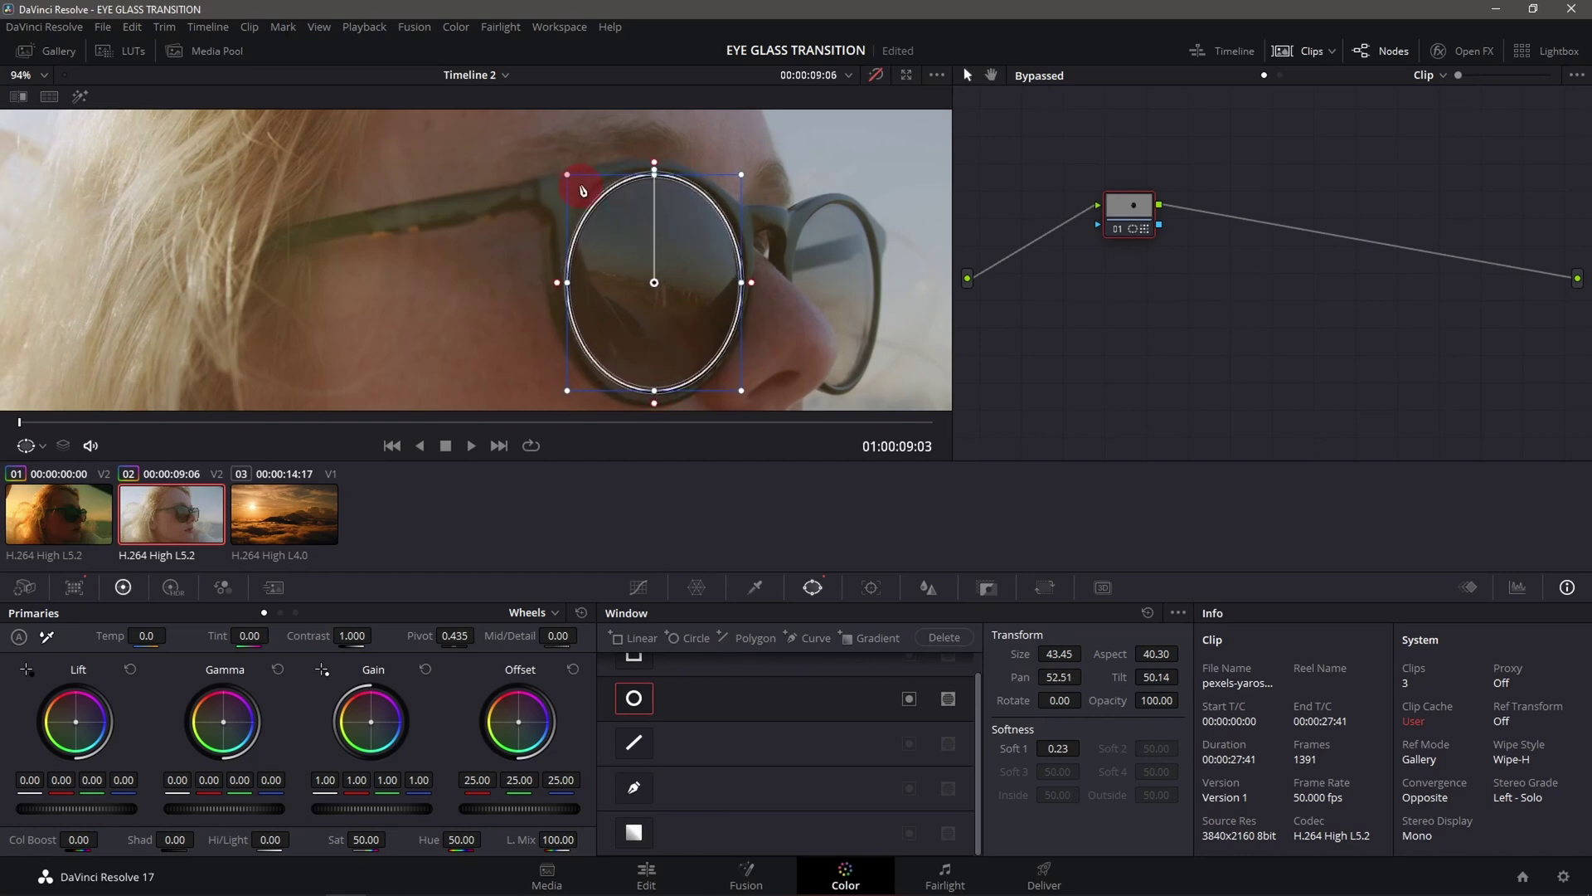
{"action": "left_click_drag", "start_coordinate": [568, 177], "coordinate": [652, 172]}
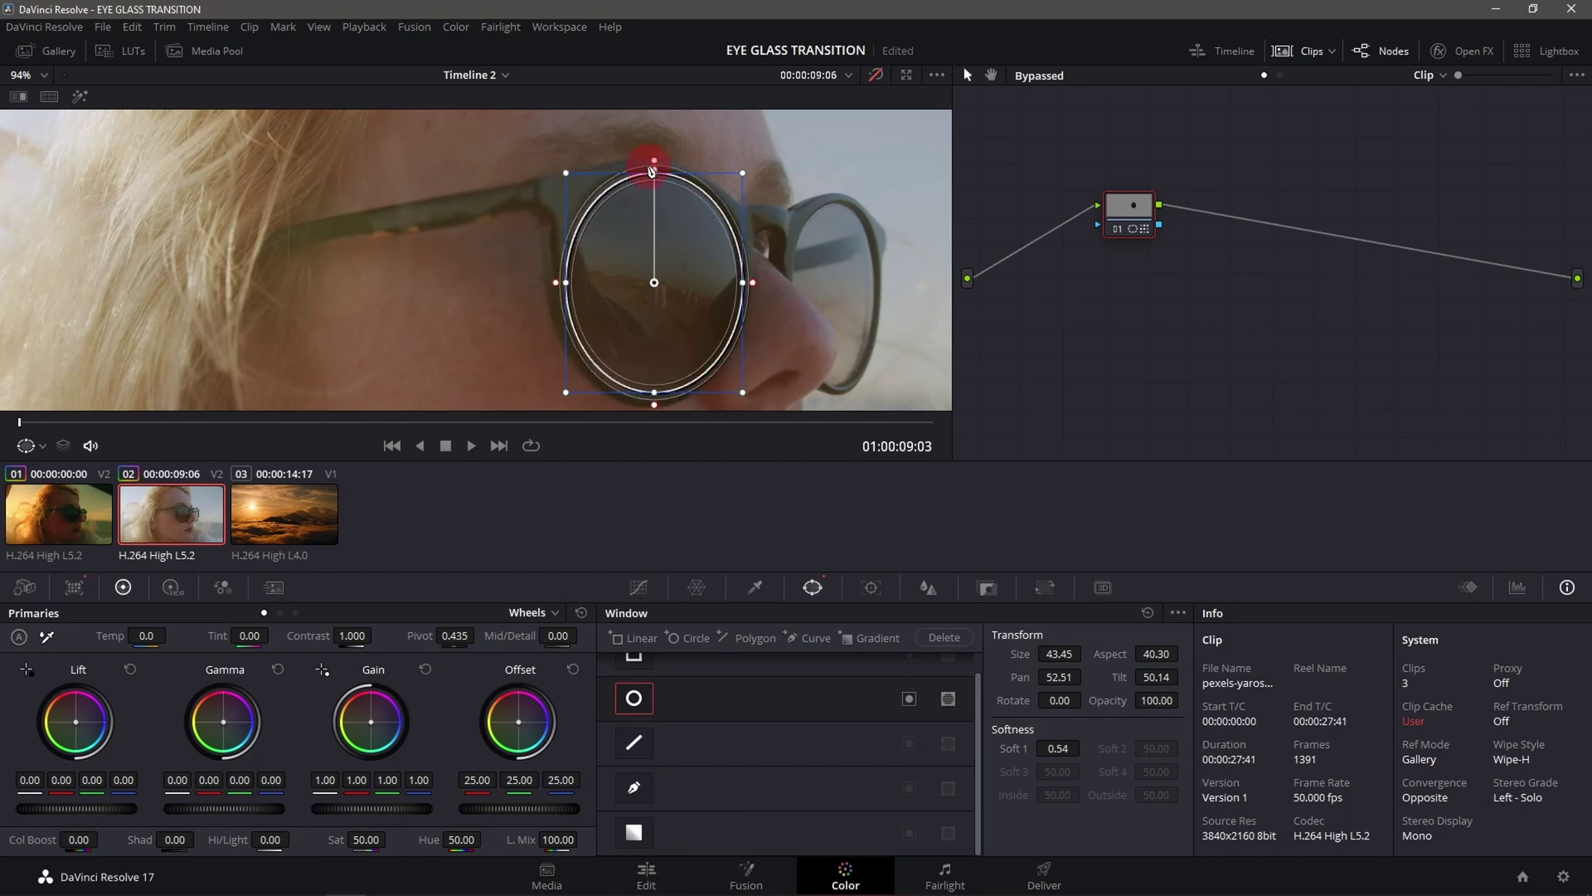
Toggle the window highlight, add an Alpha Output, and connect the node's alpha output to it
{"action": "scroll", "coordinate": [834, 257], "scroll_direction": "down", "scroll_amount": 2}
{"action": "scroll", "coordinate": [828, 259], "scroll_direction": "down", "scroll_amount": 1}
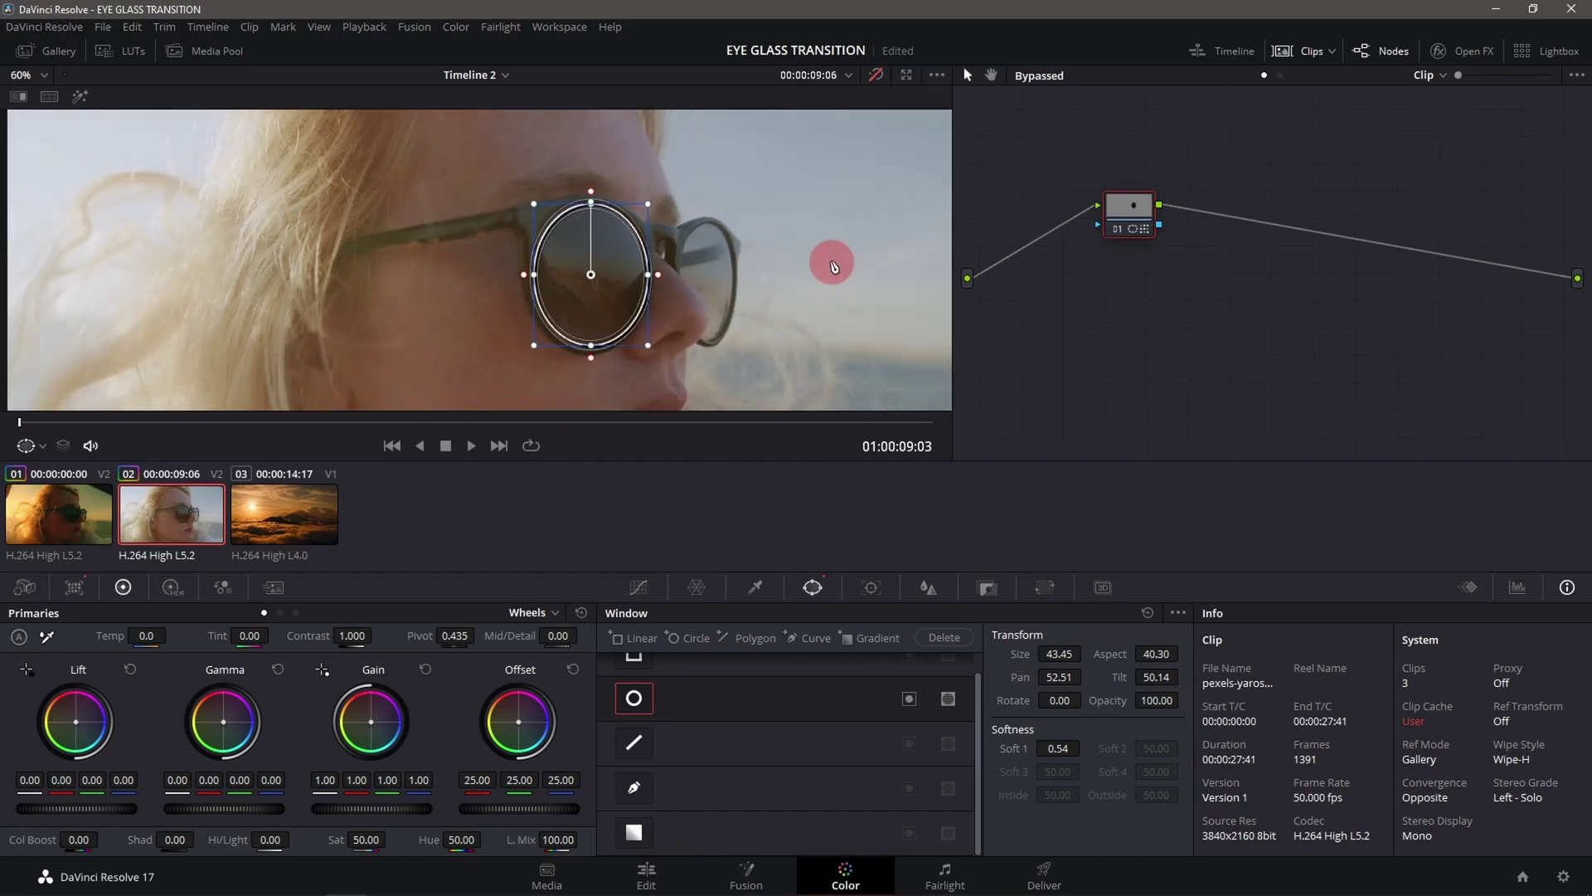
{"action": "scroll", "coordinate": [807, 266], "scroll_direction": "down", "scroll_amount": 1}
{"action": "scroll", "coordinate": [791, 270], "scroll_direction": "down", "scroll_amount": 2}
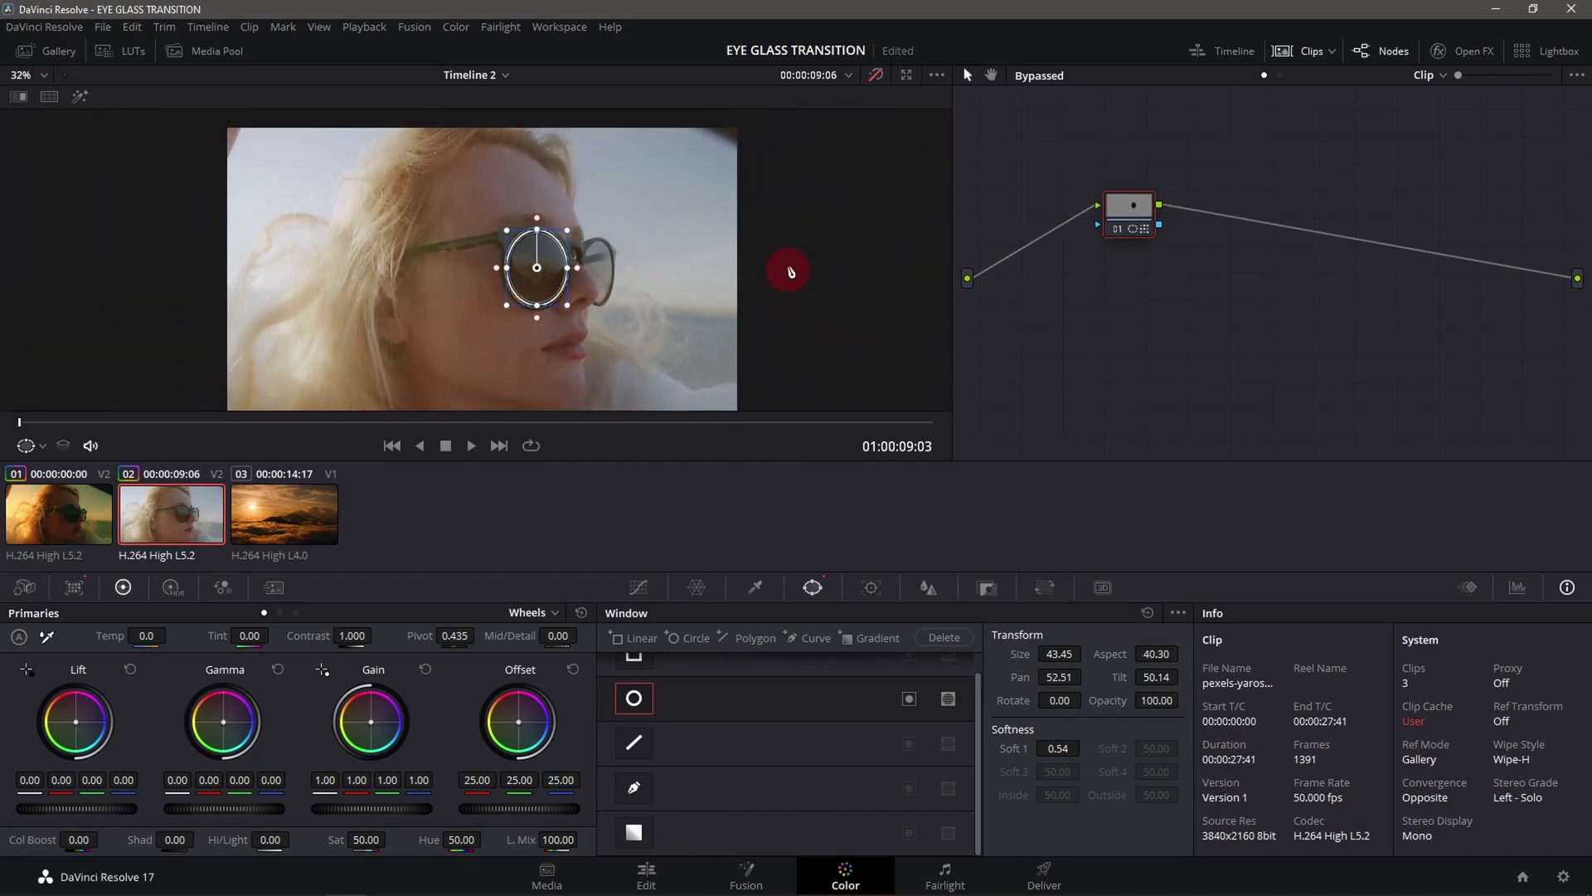
{"action": "left_click", "coordinate": [877, 81]}
{"action": "right_click", "coordinate": [1211, 313]}
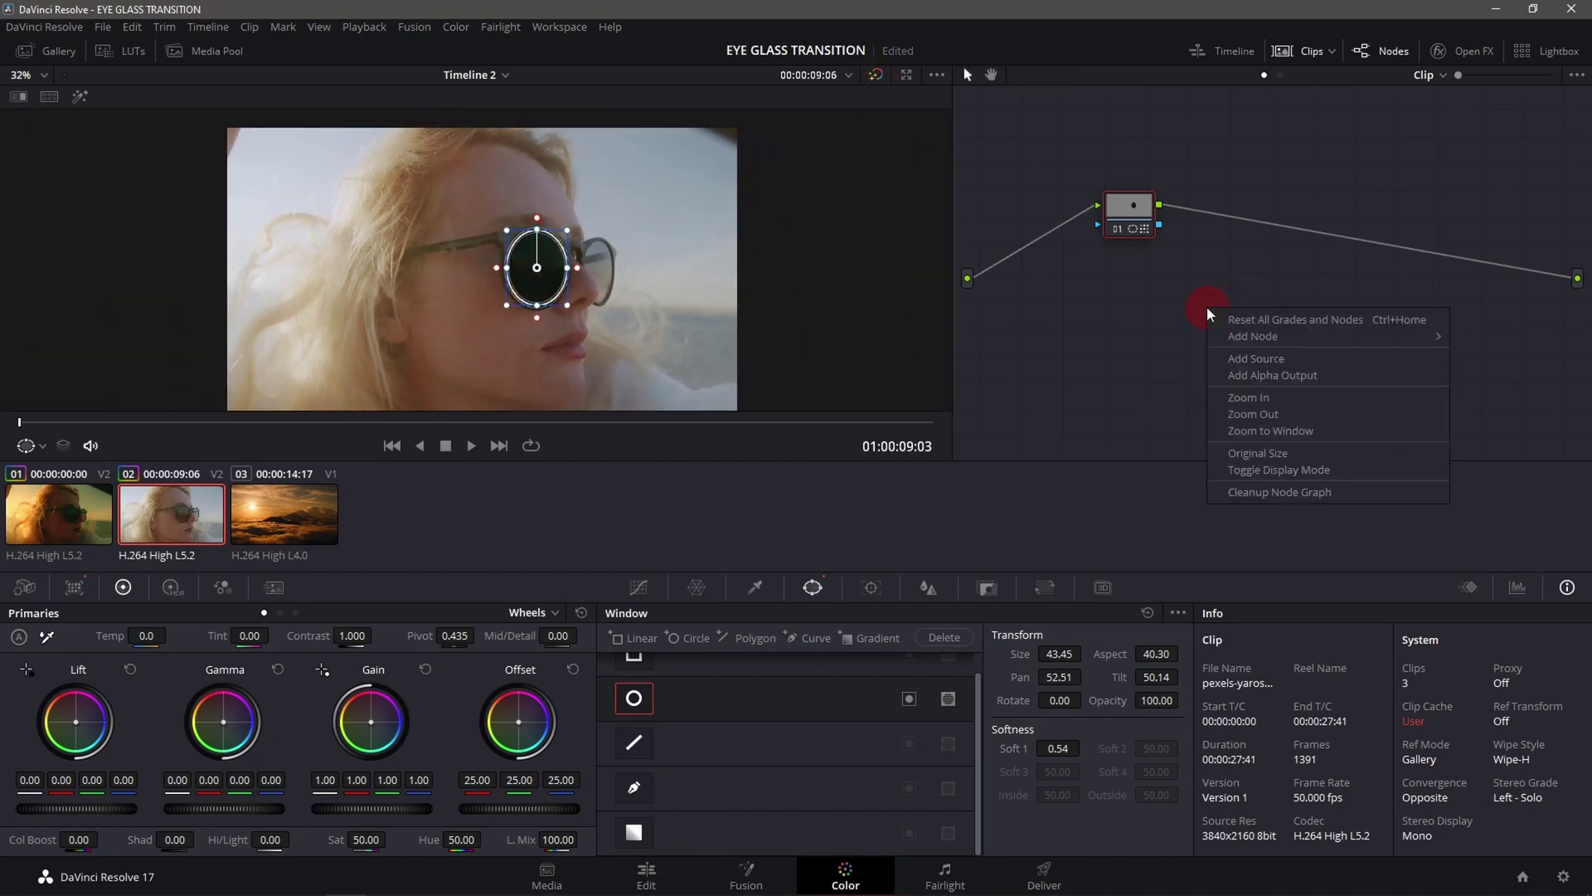
{"action": "left_click", "coordinate": [1300, 380]}
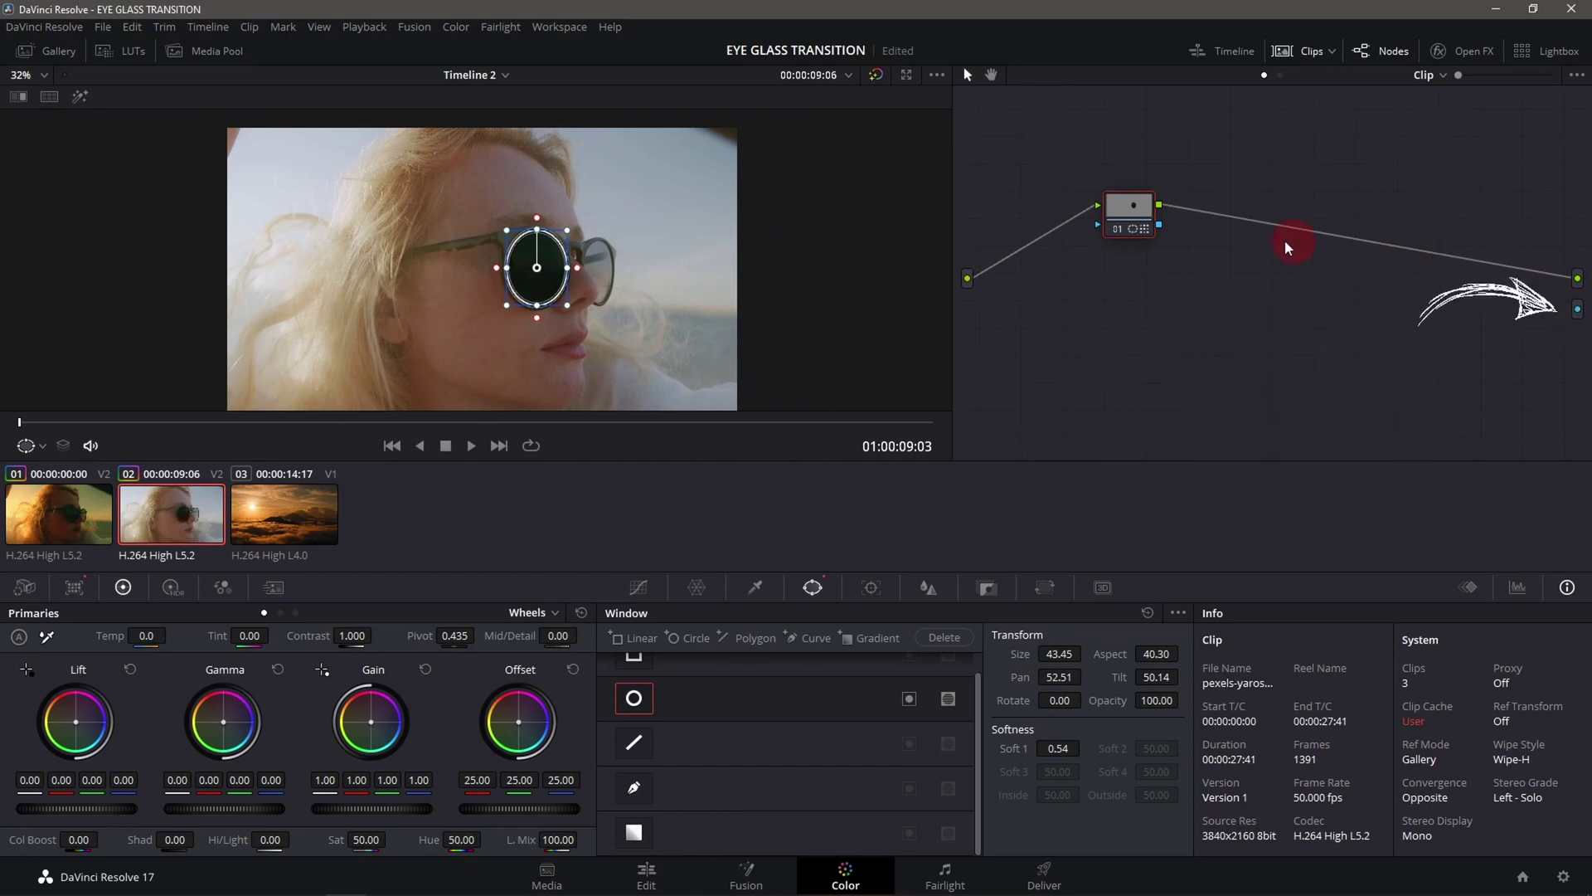
{"action": "left_click_drag", "start_coordinate": [1168, 233], "coordinate": [1567, 313]}
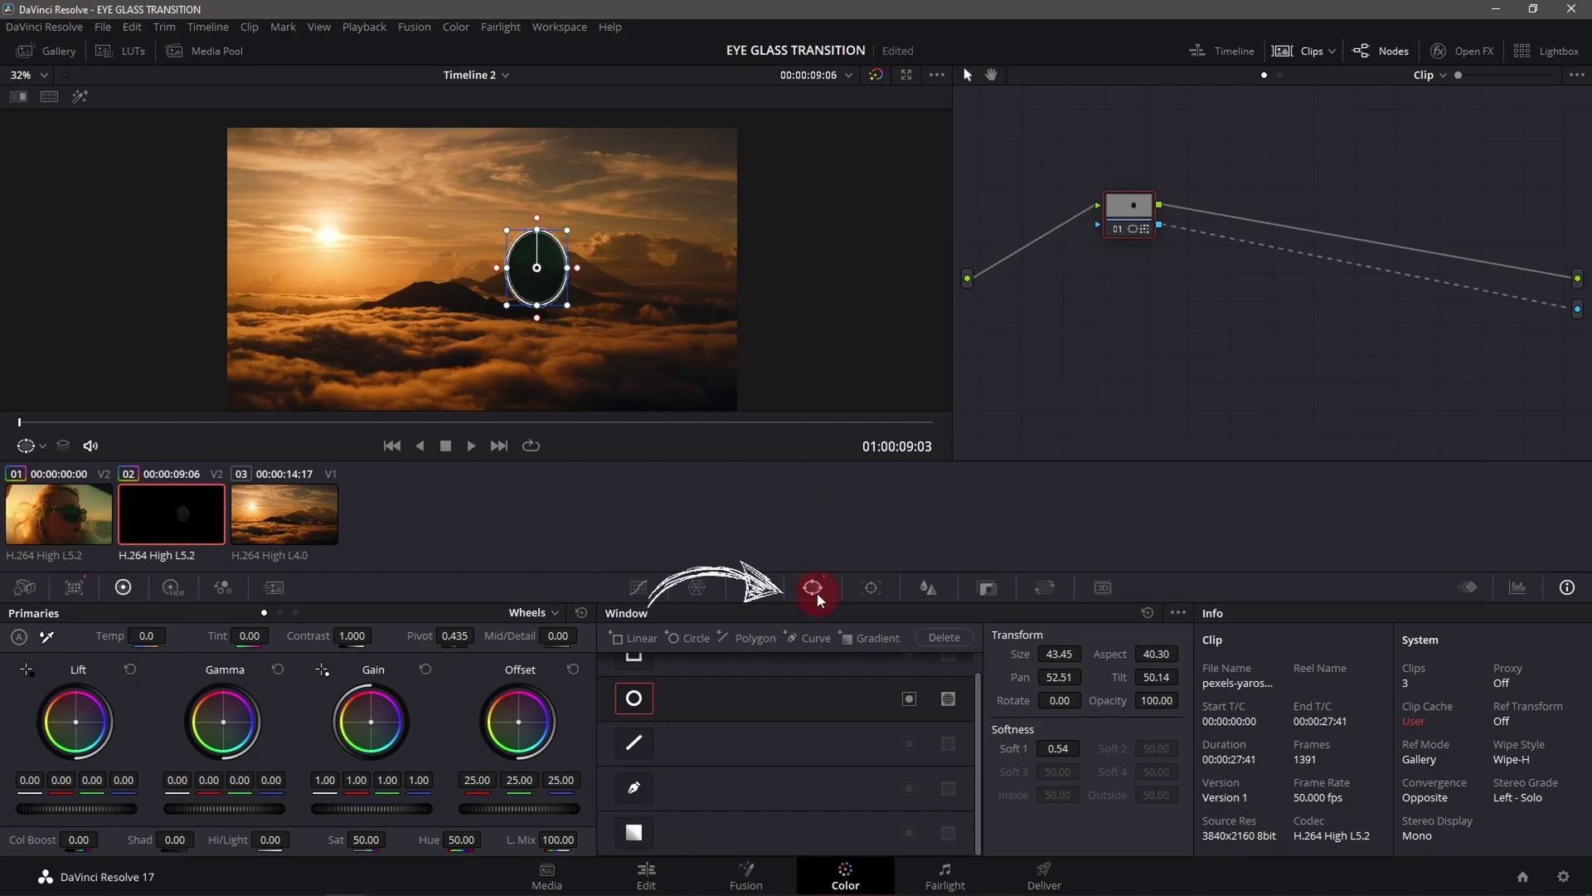
Invert the lens window and set the viewer overlay to Off to see the sunset inside the lens
{"action": "left_click", "coordinate": [910, 700]}
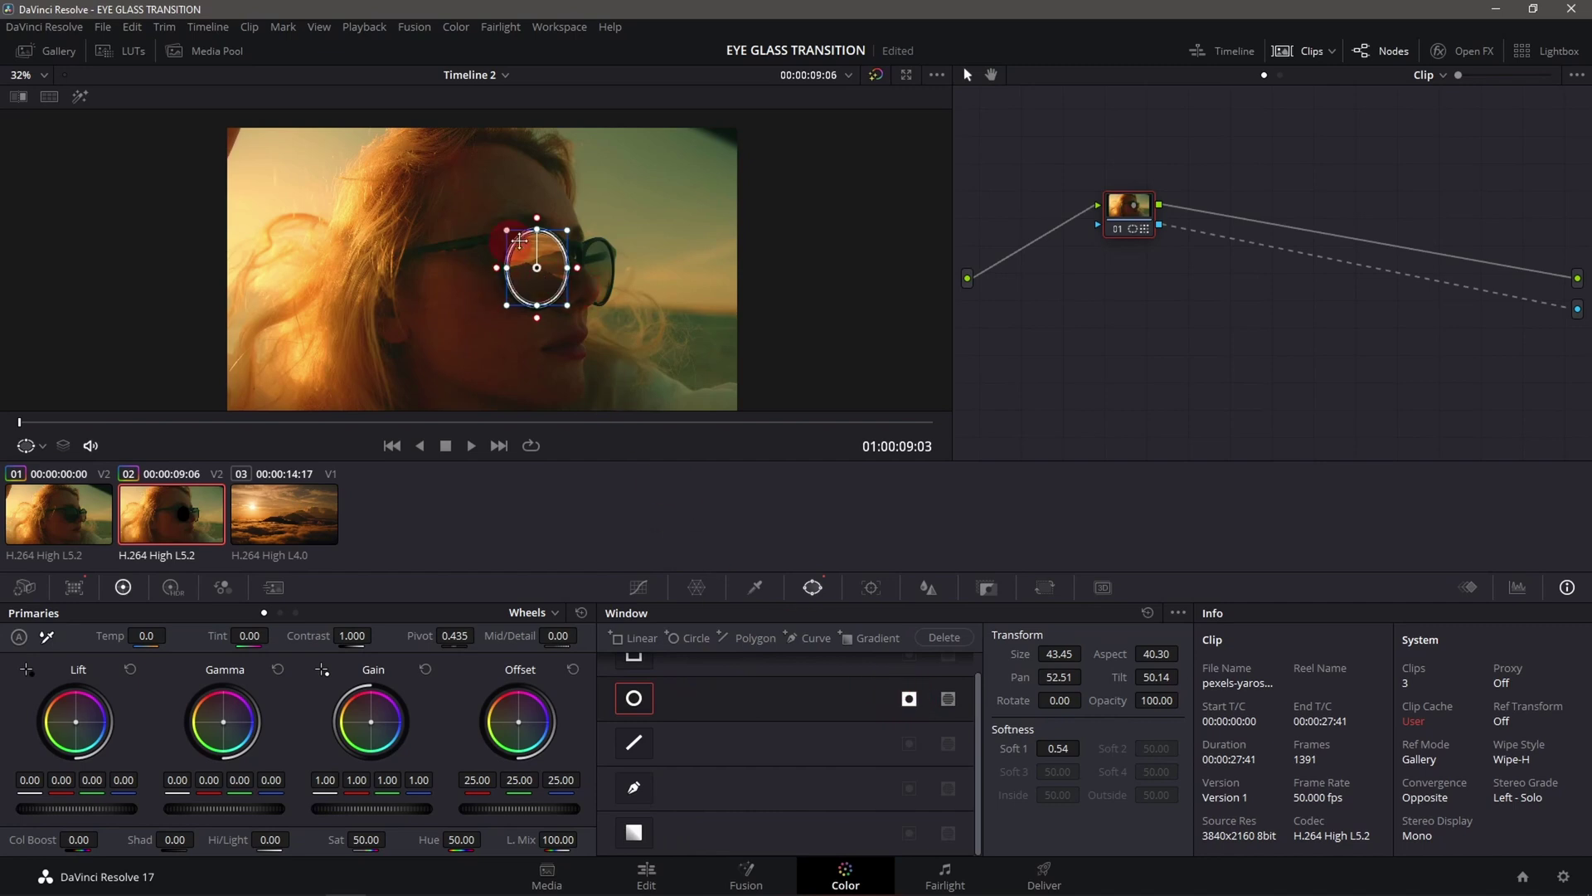
{"action": "left_click", "coordinate": [40, 455]}
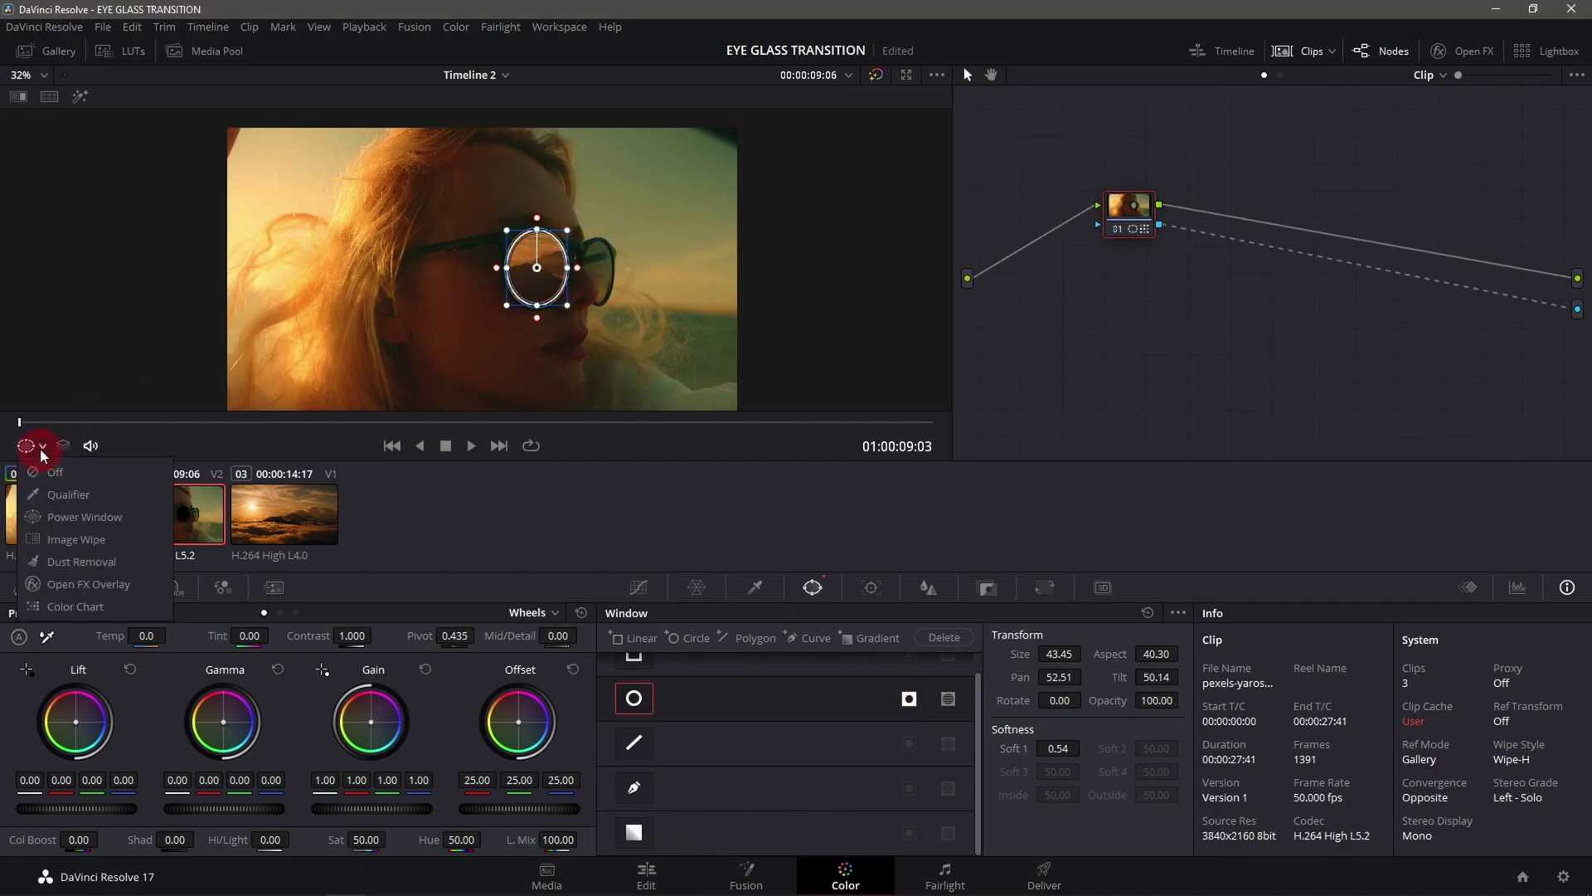
{"action": "left_click", "coordinate": [47, 476]}
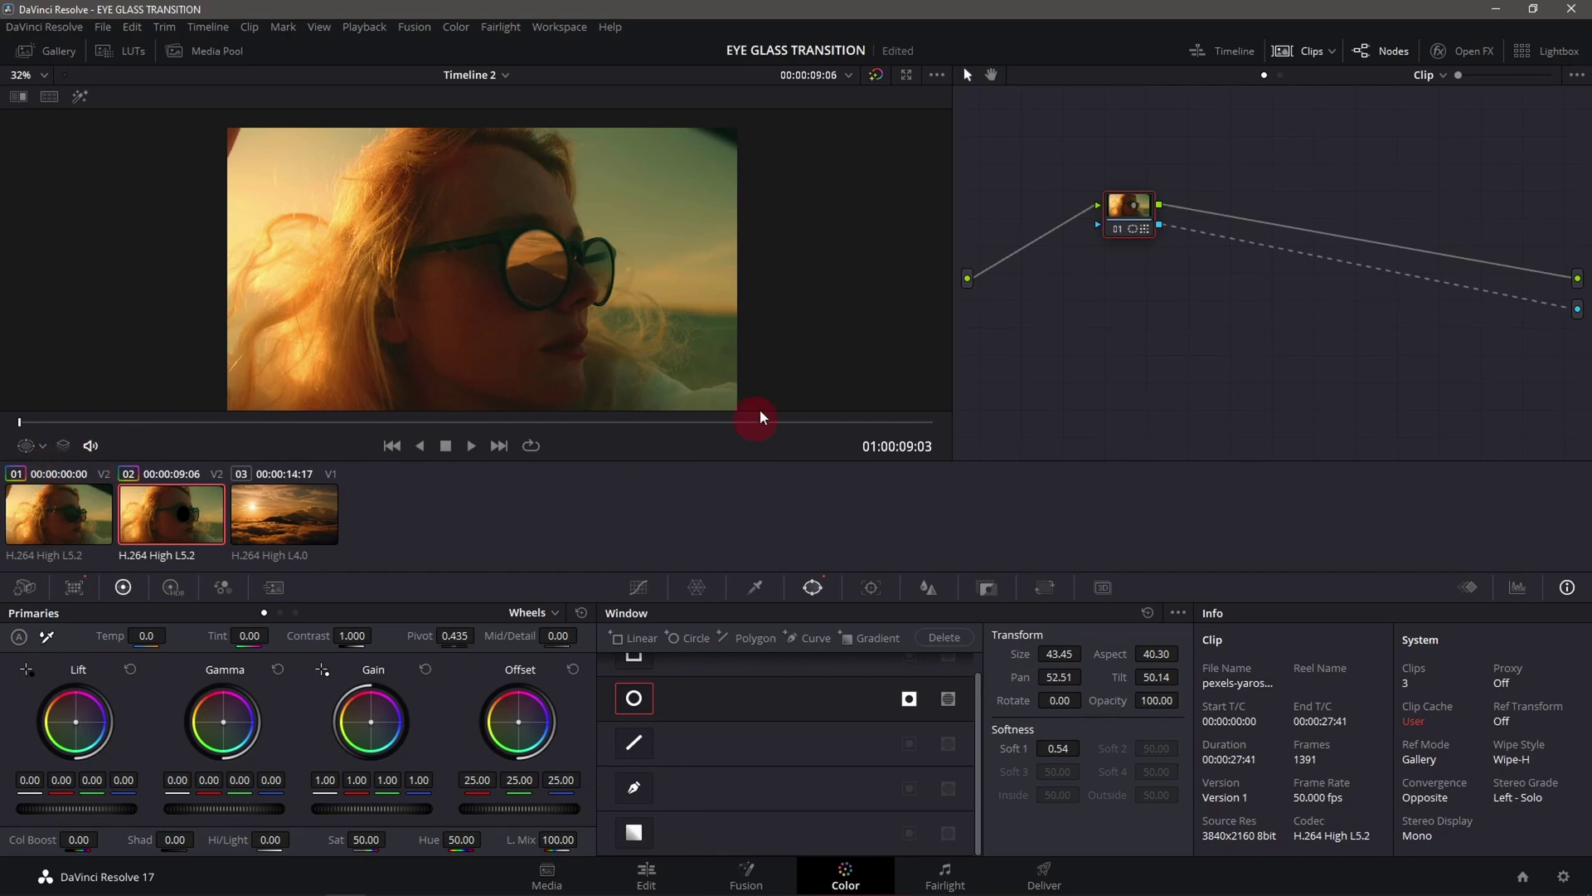
{"action": "scroll", "coordinate": [513, 286], "scroll_direction": "up", "scroll_amount": 2}
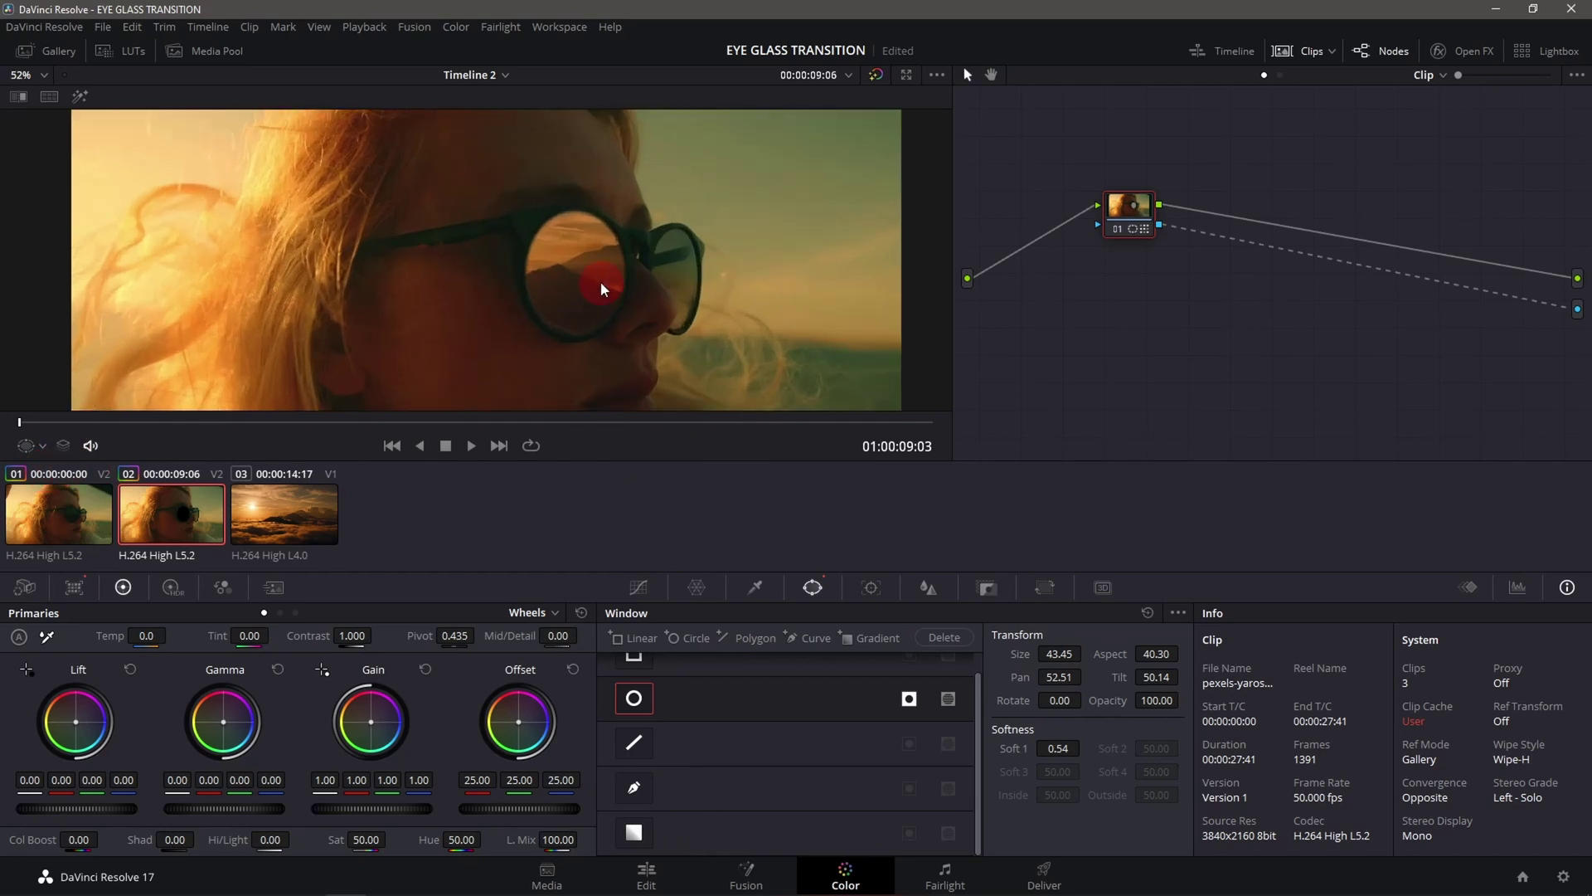
{"action": "scroll", "coordinate": [622, 295], "scroll_direction": "up", "scroll_amount": 1}
{"action": "scroll", "coordinate": [628, 305], "scroll_direction": "up", "scroll_amount": 1}
{"action": "left_click", "coordinate": [1058, 748]}
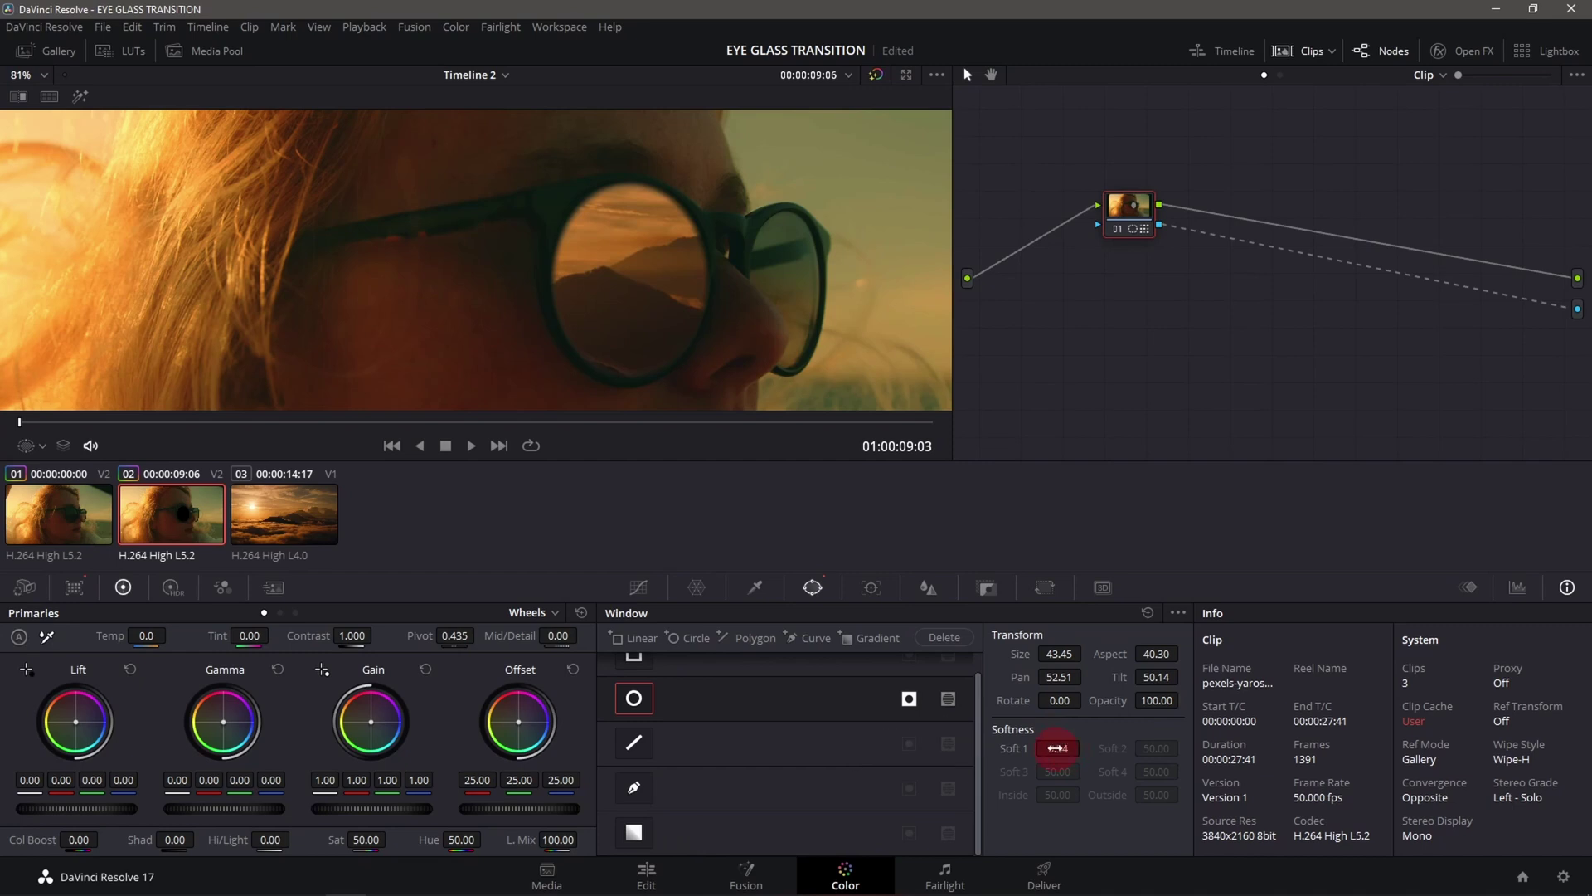
Set the circle window to Soft 1 of 1.20, Size 41.11 and Aspect 39.90
{"action": "left_click_drag", "start_coordinate": [1056, 748], "coordinate": [1084, 749]}
{"action": "left_click_drag", "start_coordinate": [1058, 748], "coordinate": [1055, 747]}
{"action": "left_click", "coordinate": [1059, 654]}
{"action": "left_click_drag", "start_coordinate": [1059, 653], "coordinate": [993, 660]}
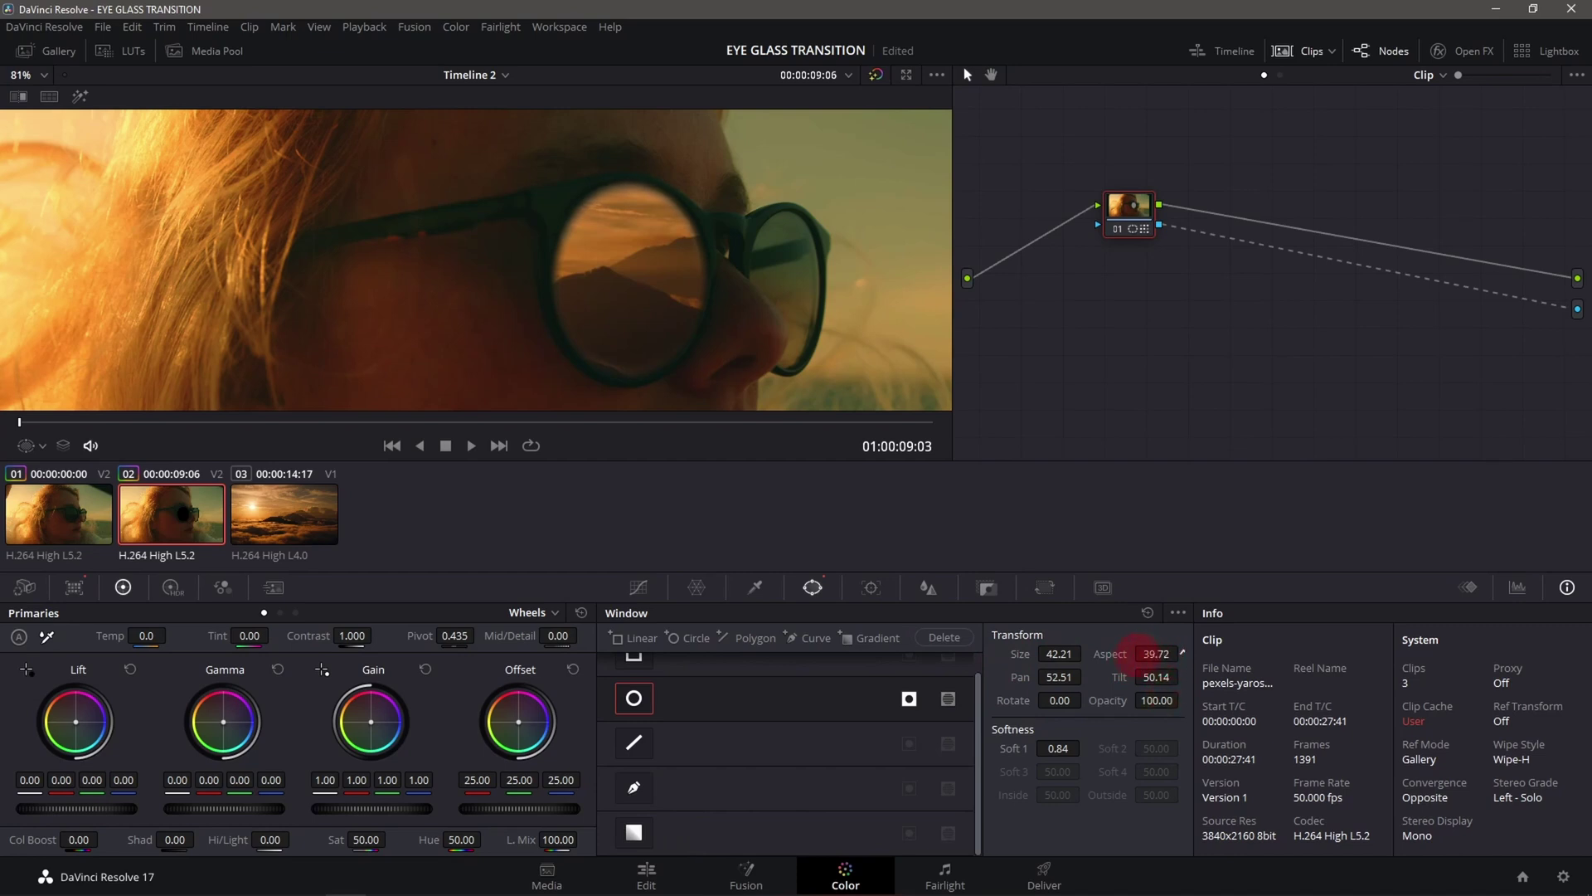
{"action": "left_click", "coordinate": [1069, 745]}
{"action": "left_click", "coordinate": [1063, 654]}
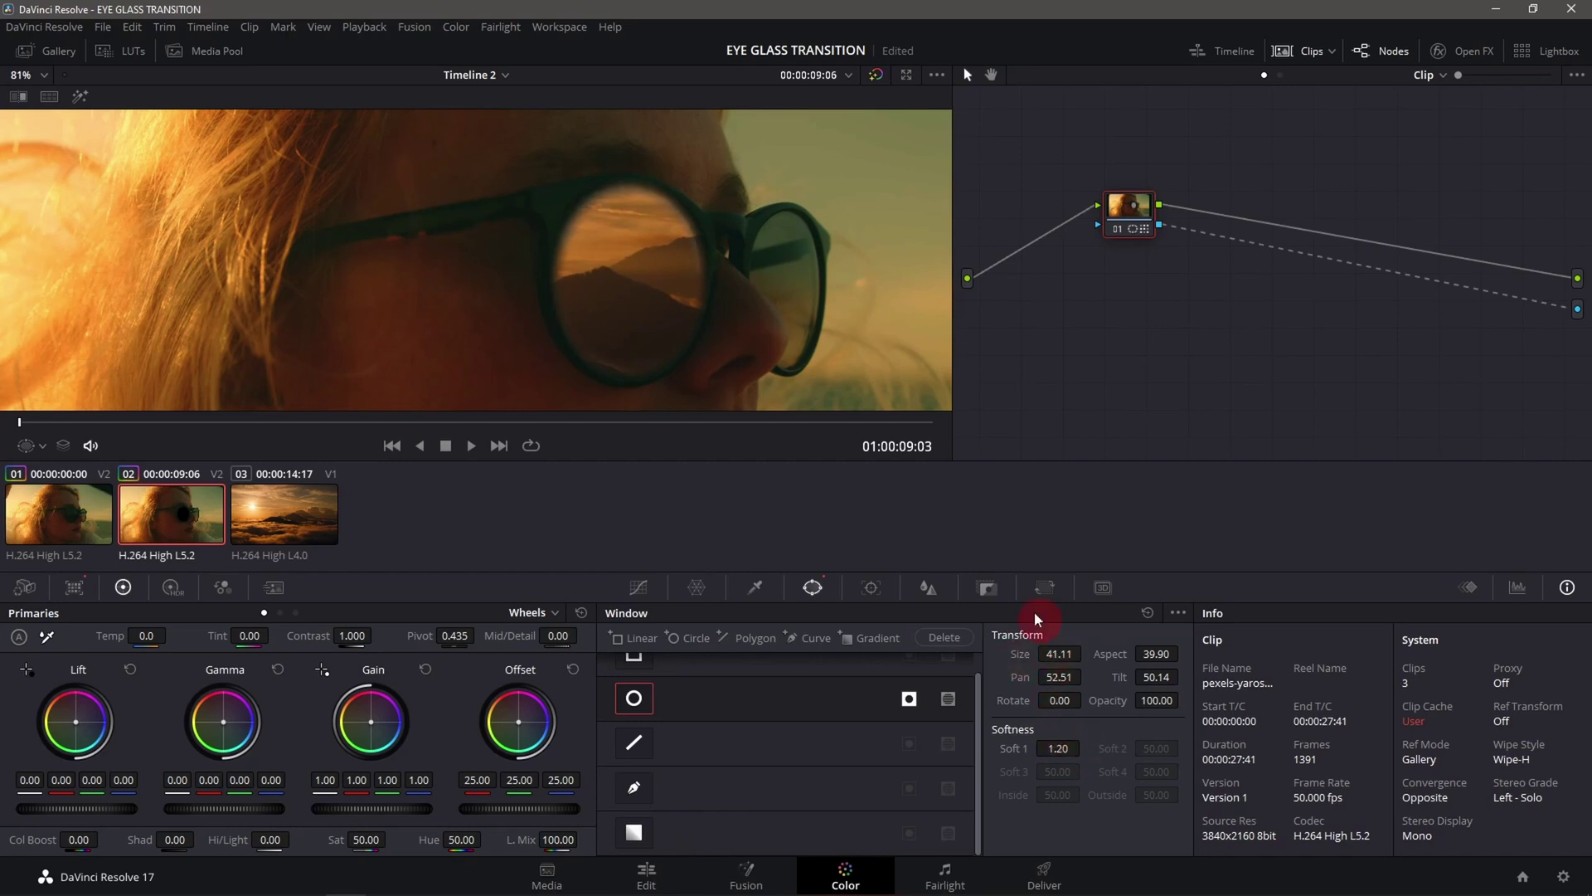
{"action": "scroll", "coordinate": [540, 273], "scroll_direction": "down", "scroll_amount": 2}
{"action": "scroll", "coordinate": [650, 313], "scroll_direction": "down", "scroll_amount": 3}
{"action": "scroll", "coordinate": [675, 345], "scroll_direction": "down", "scroll_amount": 2}
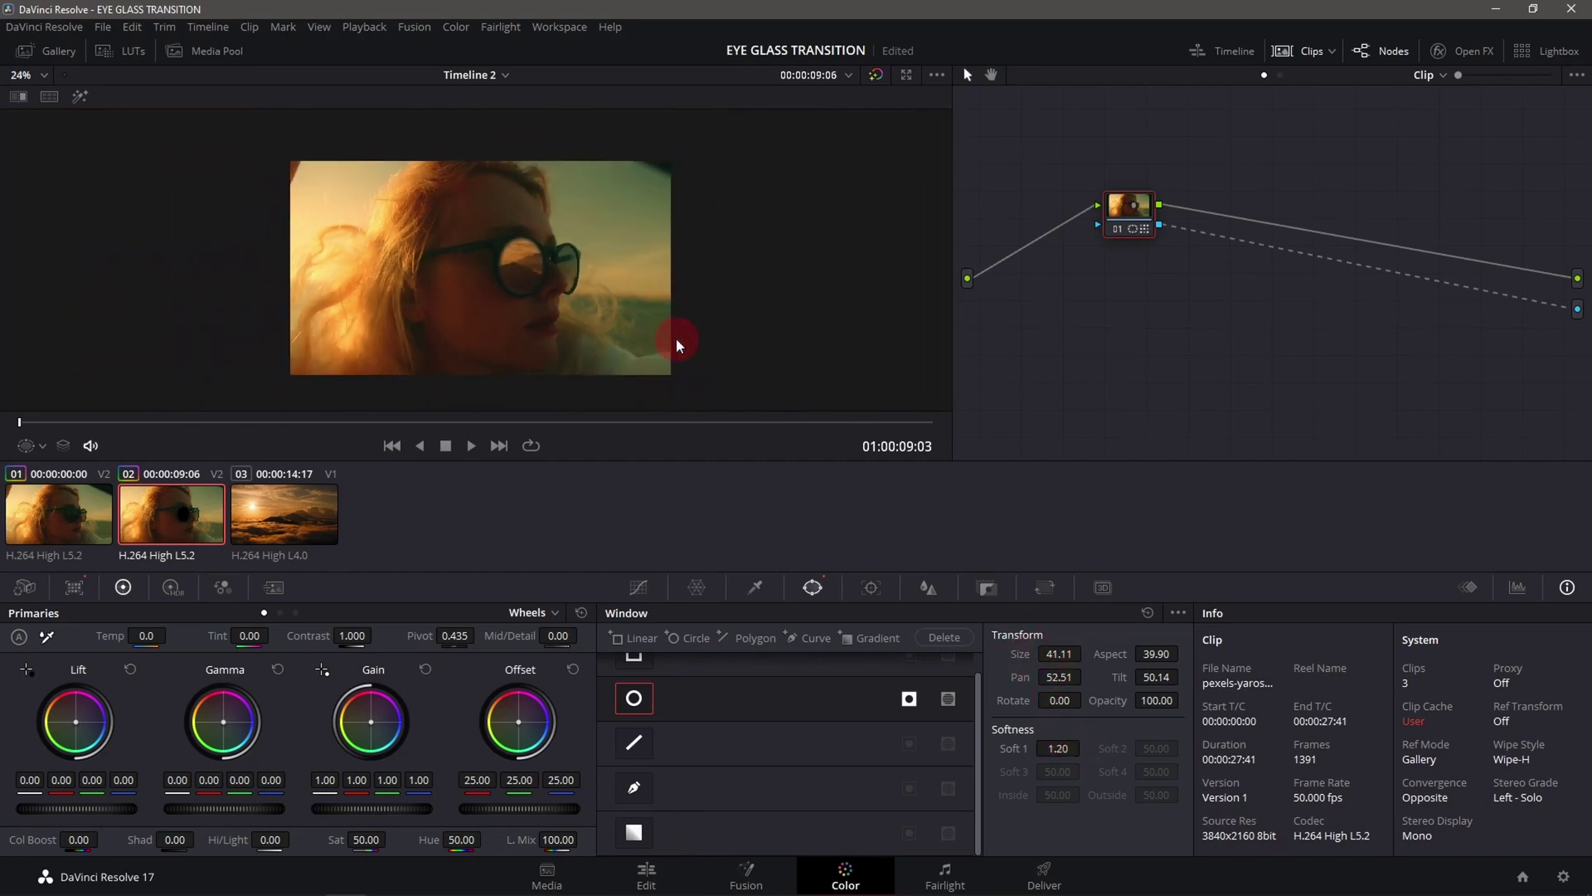
{"action": "scroll", "coordinate": [671, 347], "scroll_direction": "down", "scroll_amount": 1}
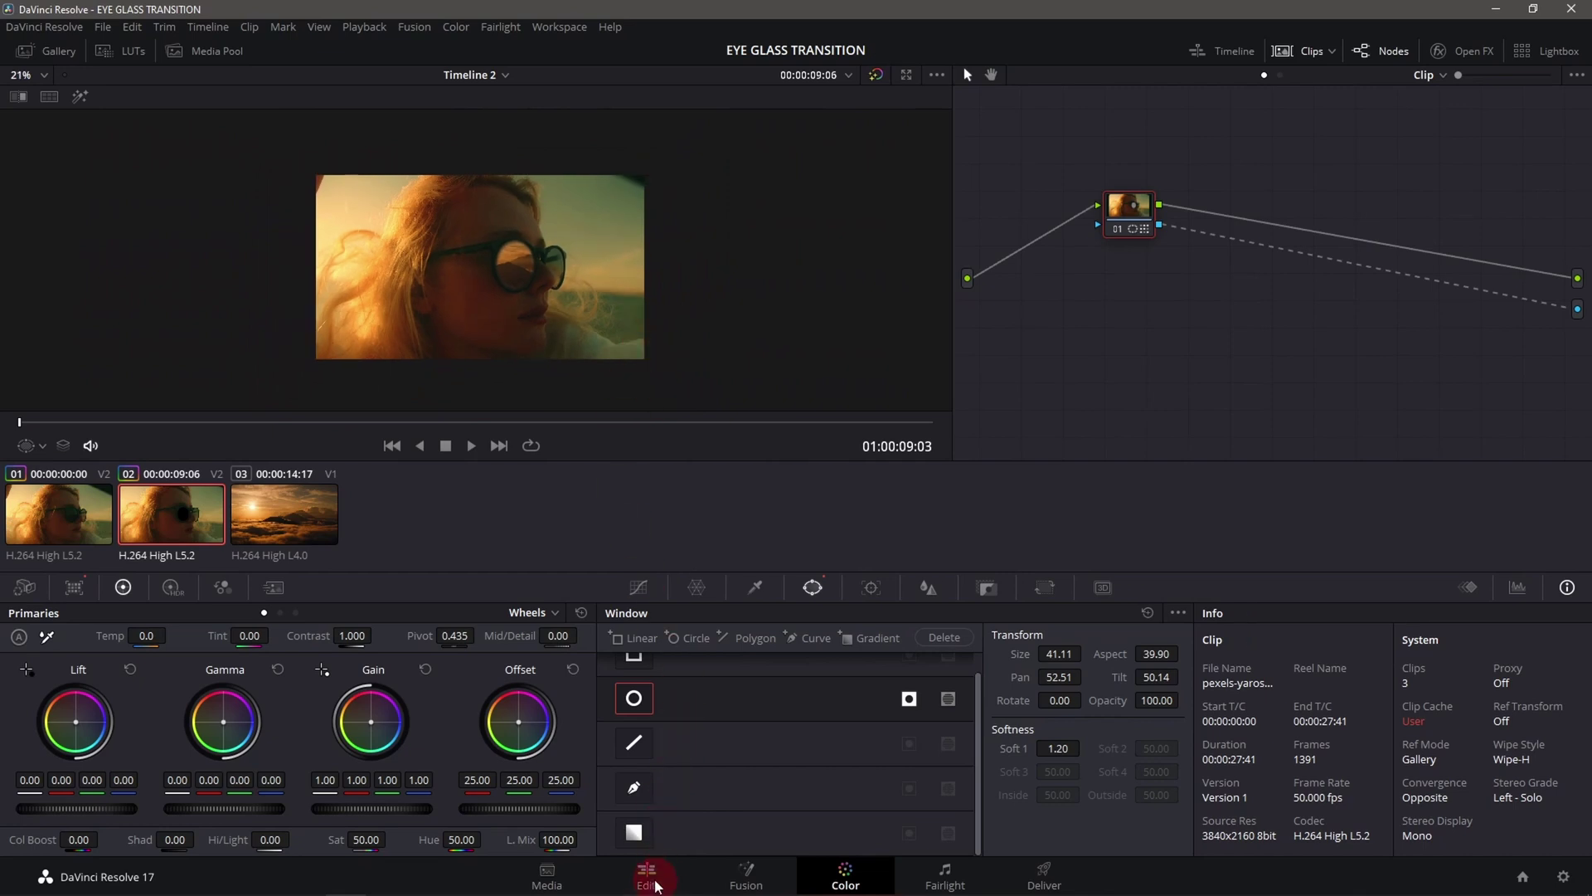
On the Edit page, enable Dynamic Zoom in the Inspector for the short sunglasses clip on V2
{"action": "left_click", "coordinate": [655, 884]}
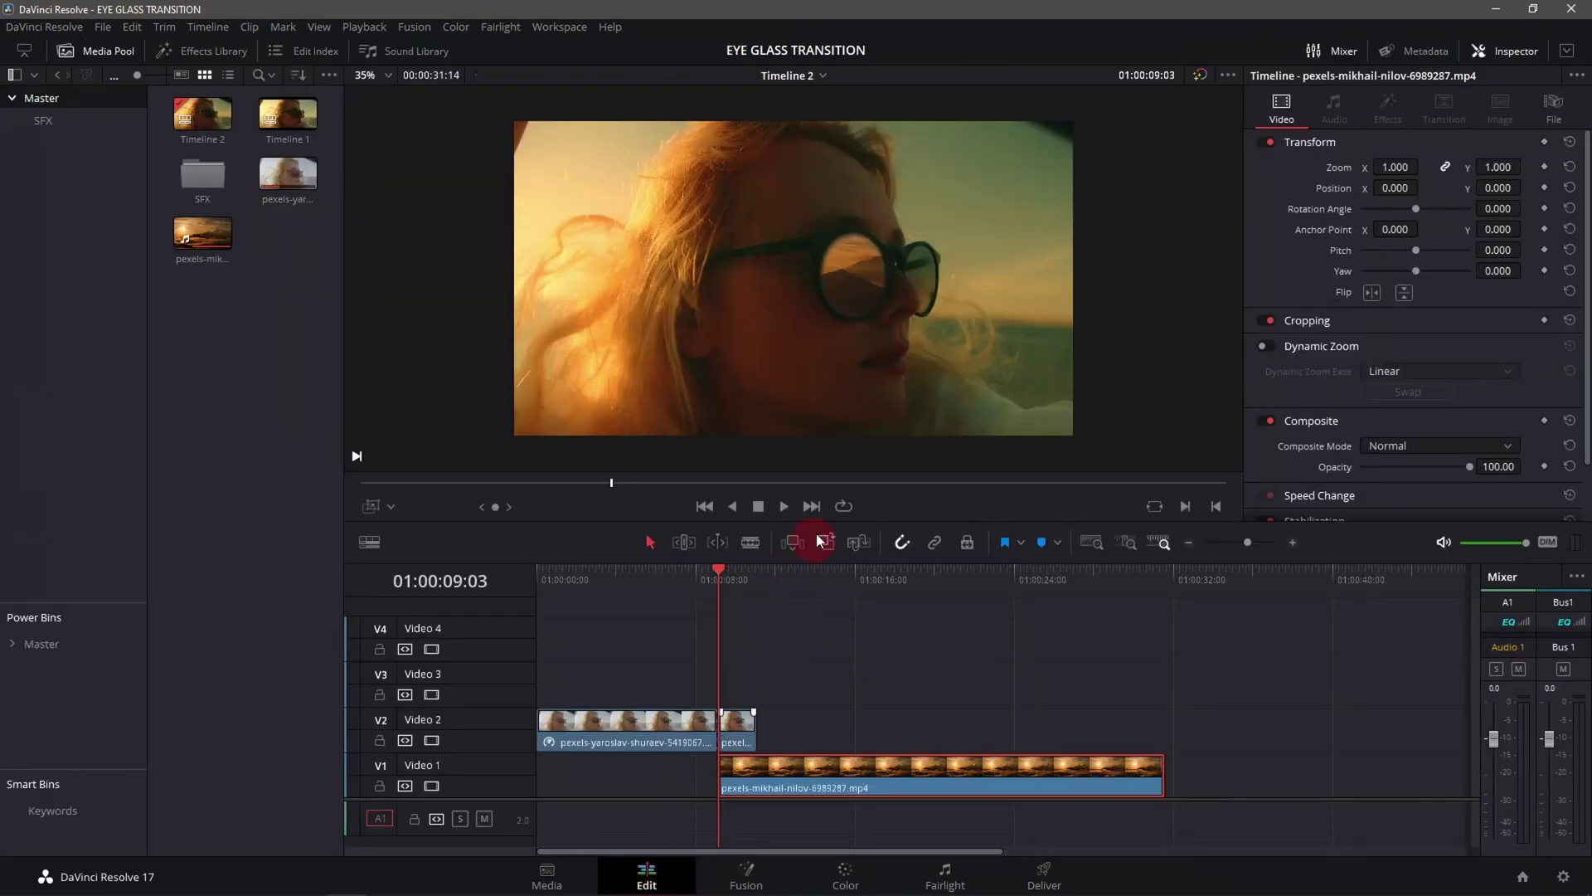
{"action": "left_click", "coordinate": [741, 734]}
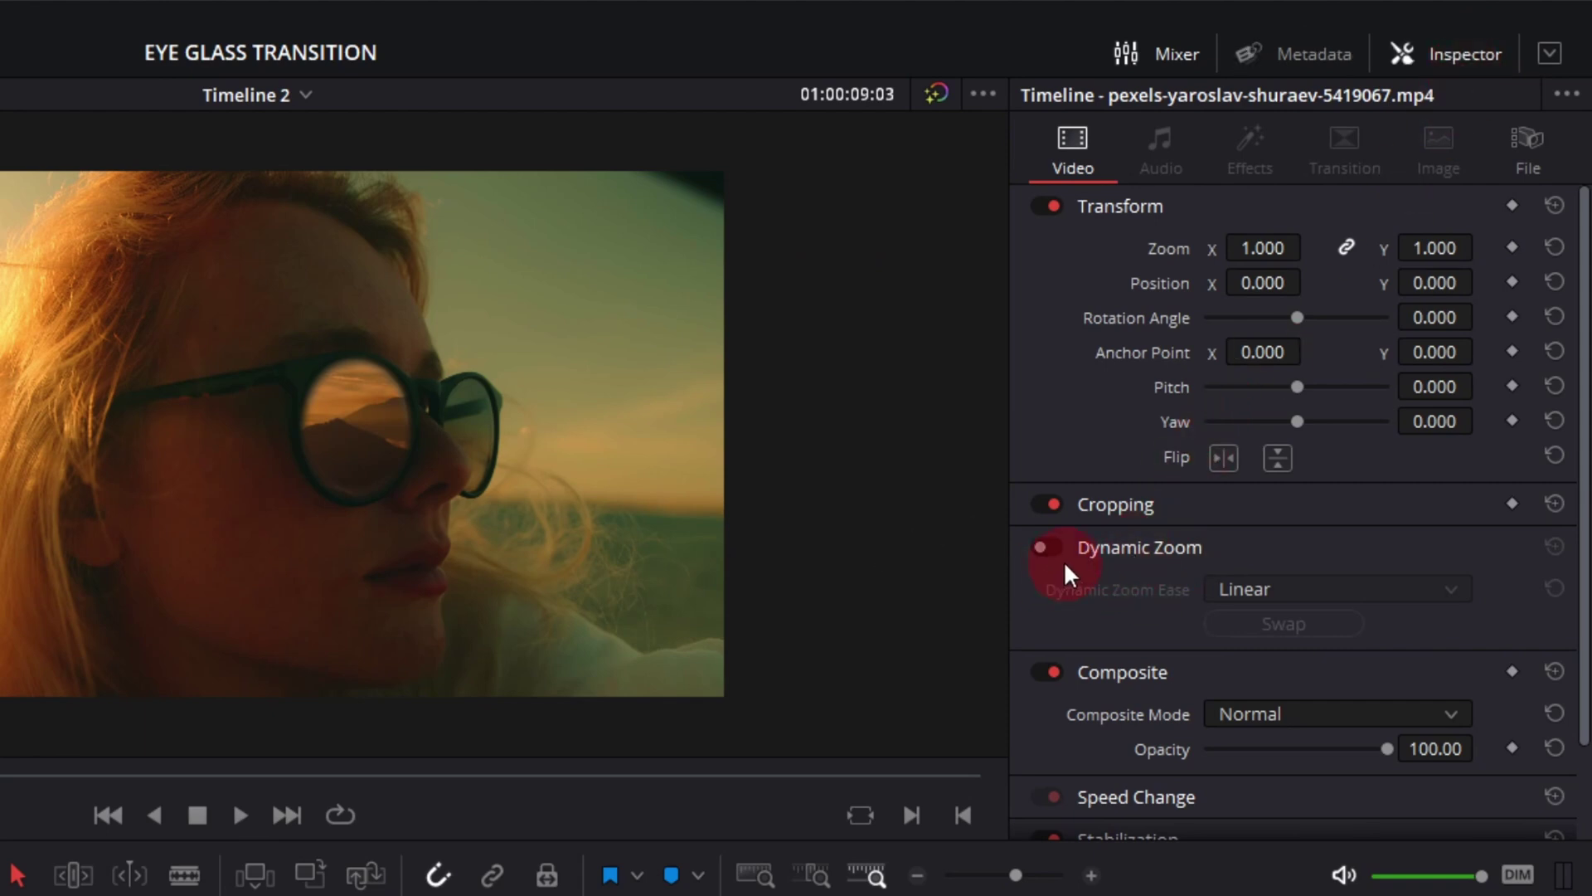
{"action": "left_click", "coordinate": [1042, 547]}
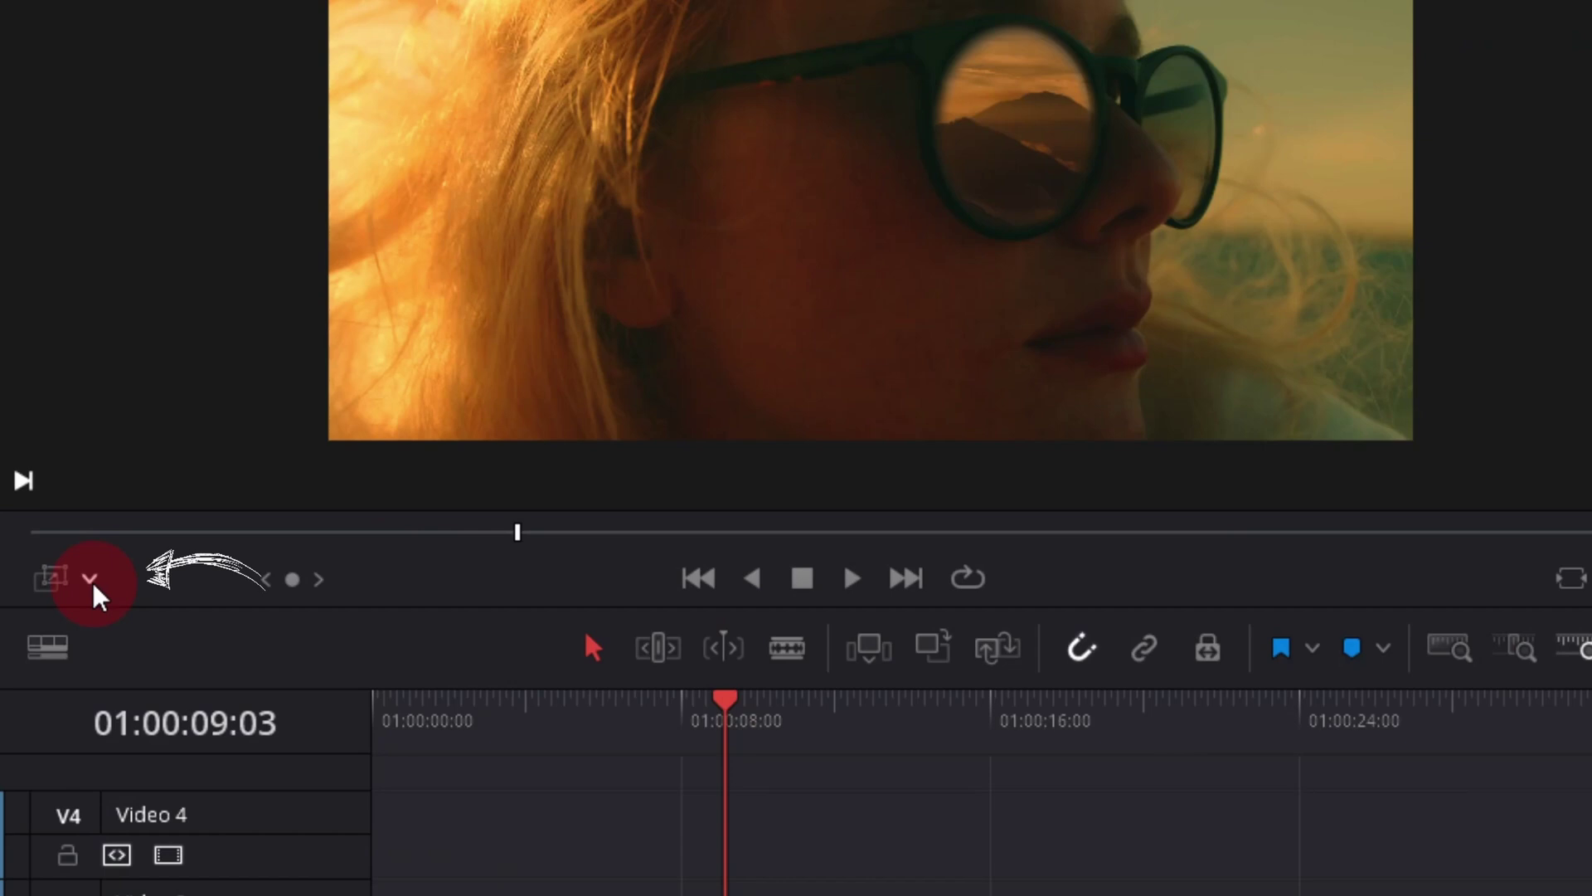
Show the Dynamic Zoom overlay, shrink the red end box onto the lens, and expand the green start box to full frame
{"action": "left_click", "coordinate": [91, 580]}
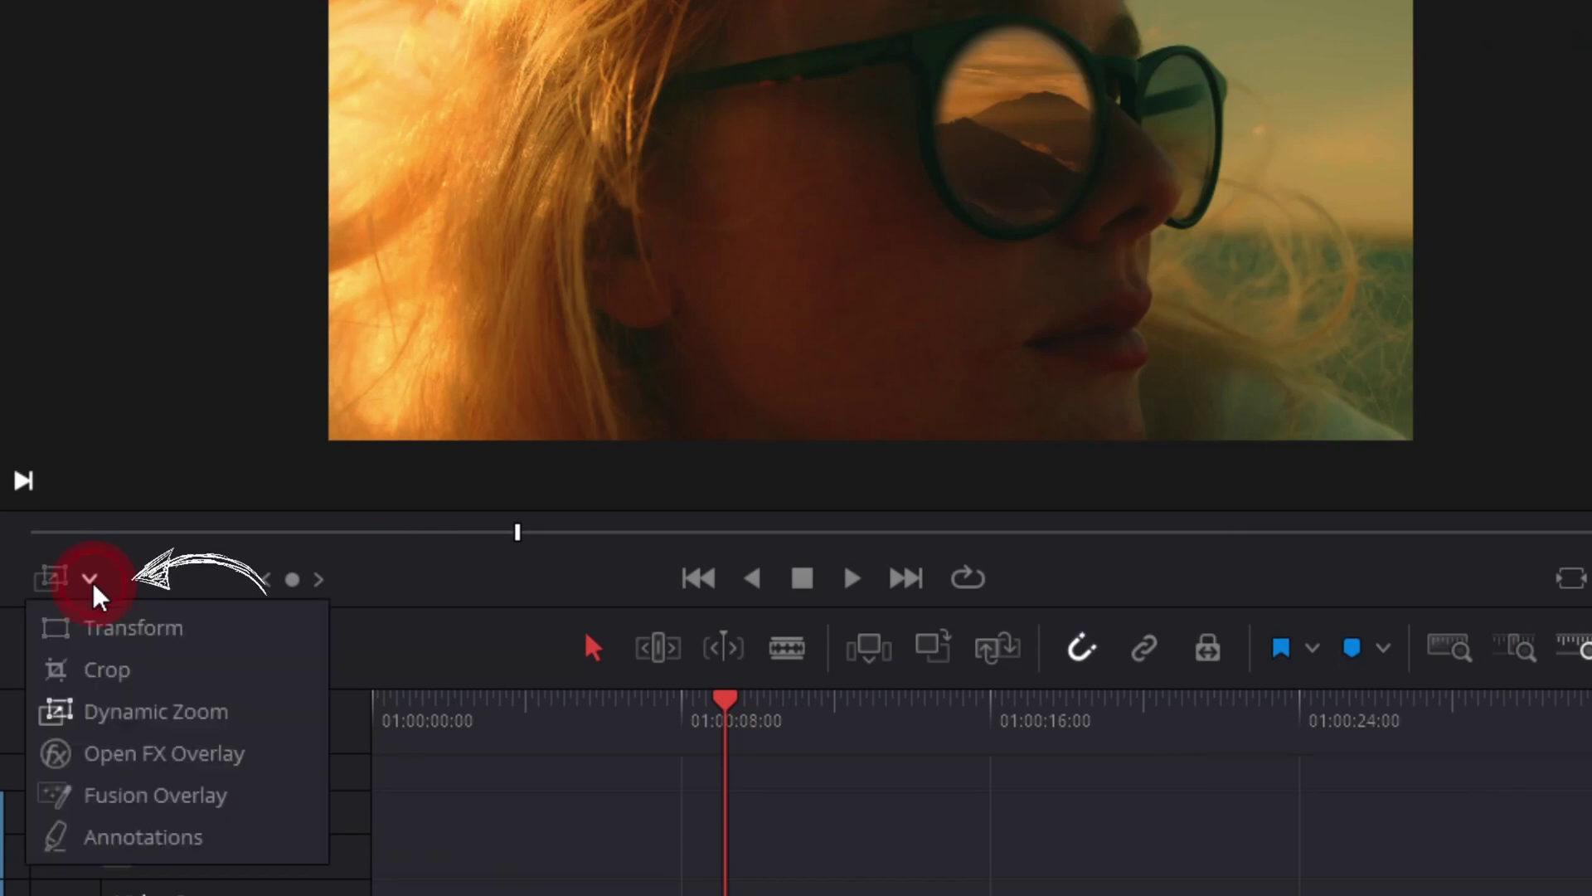
{"action": "left_click", "coordinate": [149, 730]}
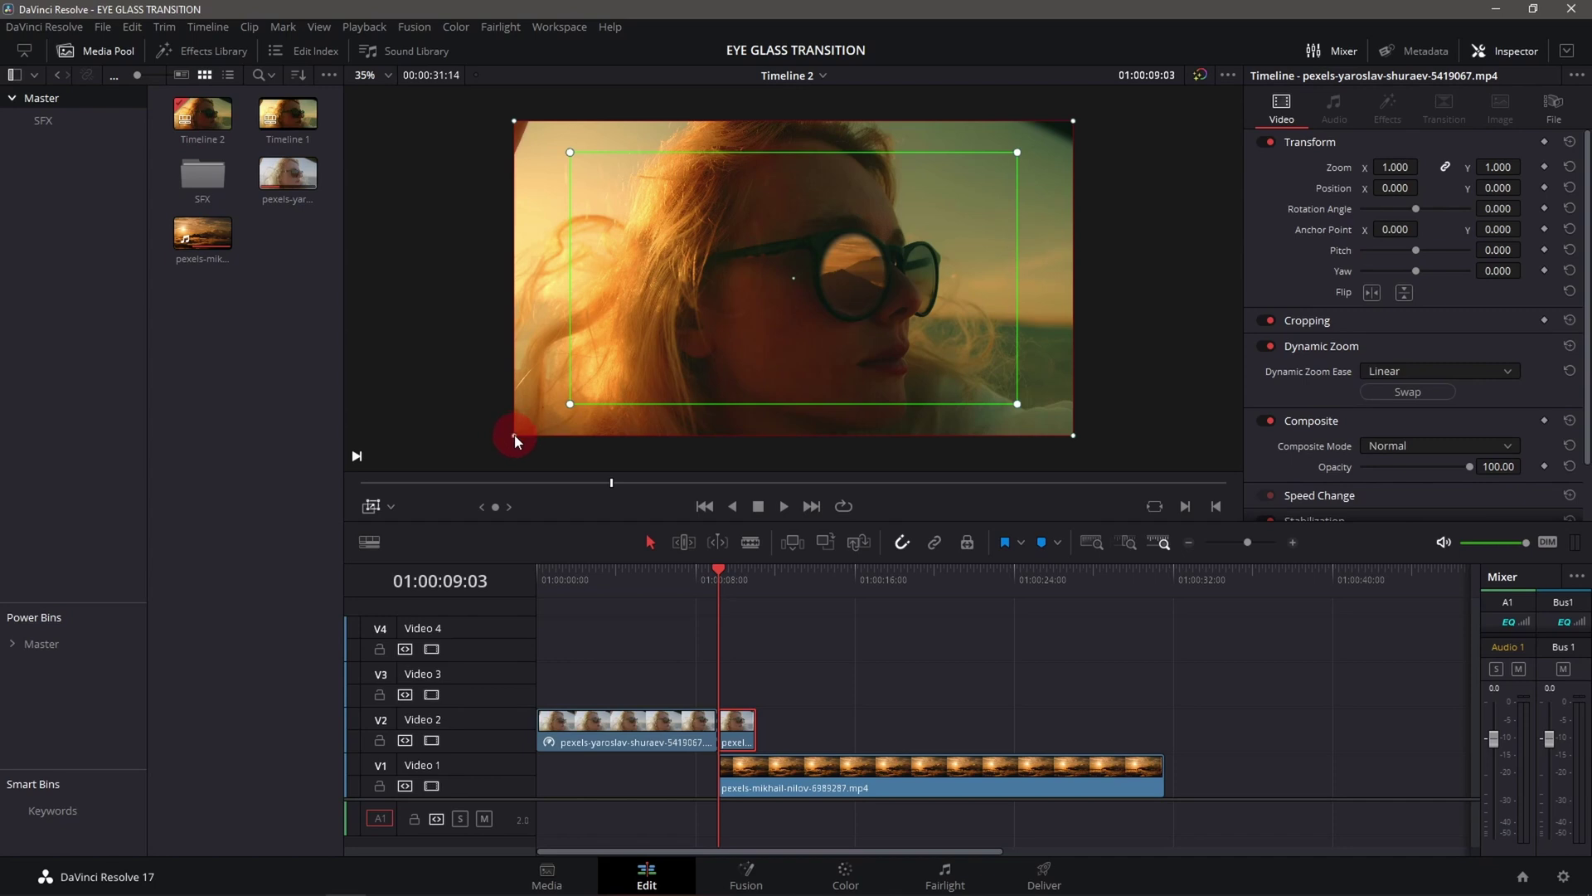
{"action": "left_click_drag", "start_coordinate": [515, 437], "coordinate": [786, 313]}
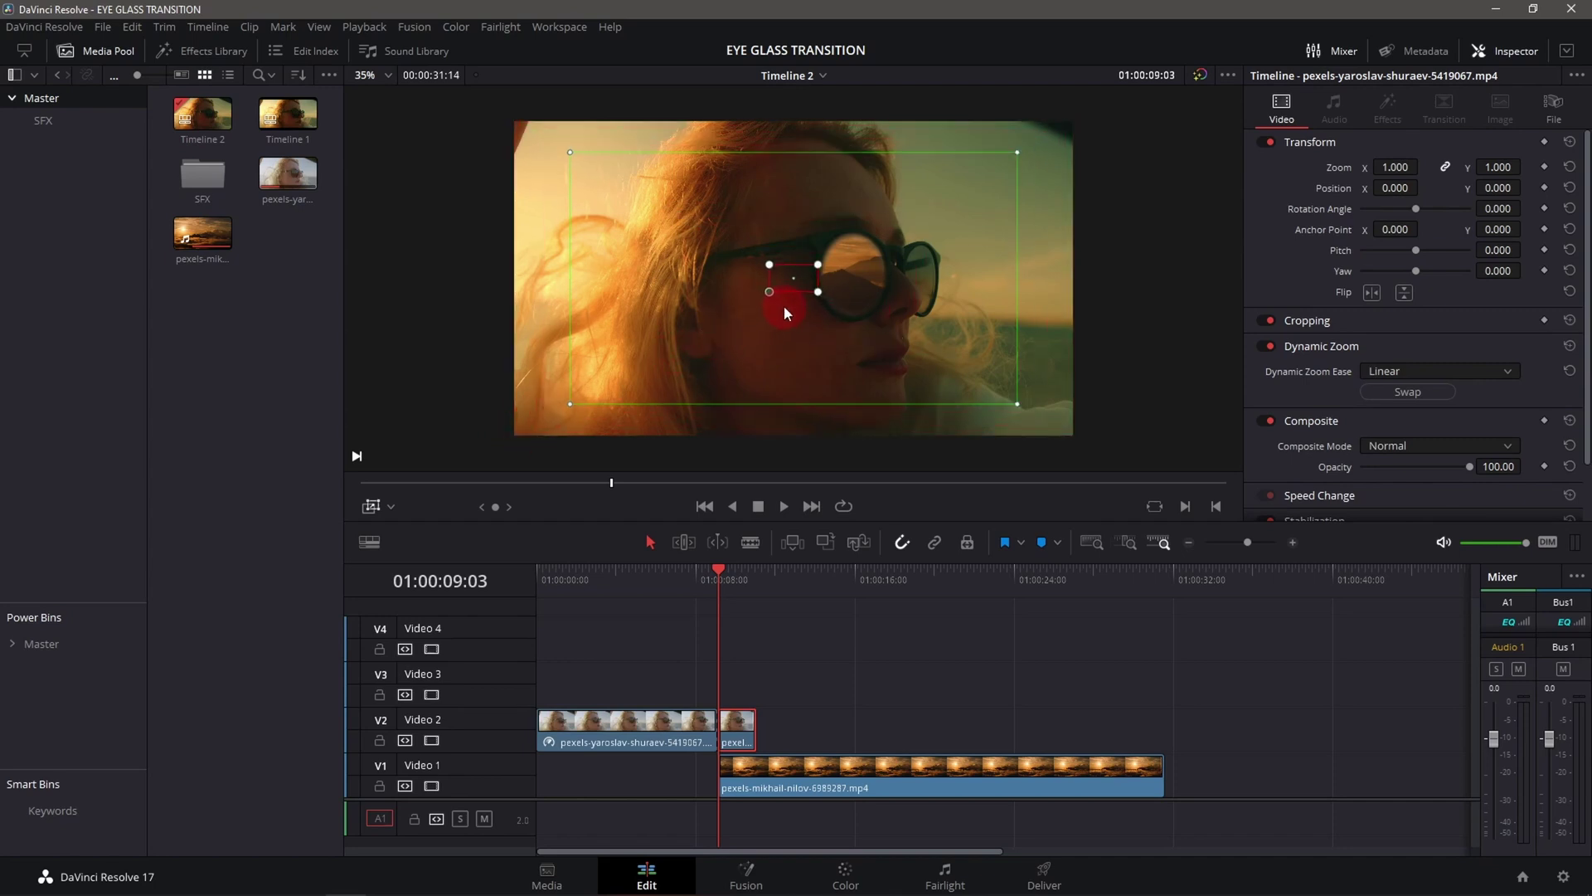
{"action": "left_click", "coordinate": [793, 281]}
{"action": "left_click_drag", "start_coordinate": [578, 408], "coordinate": [539, 456]}
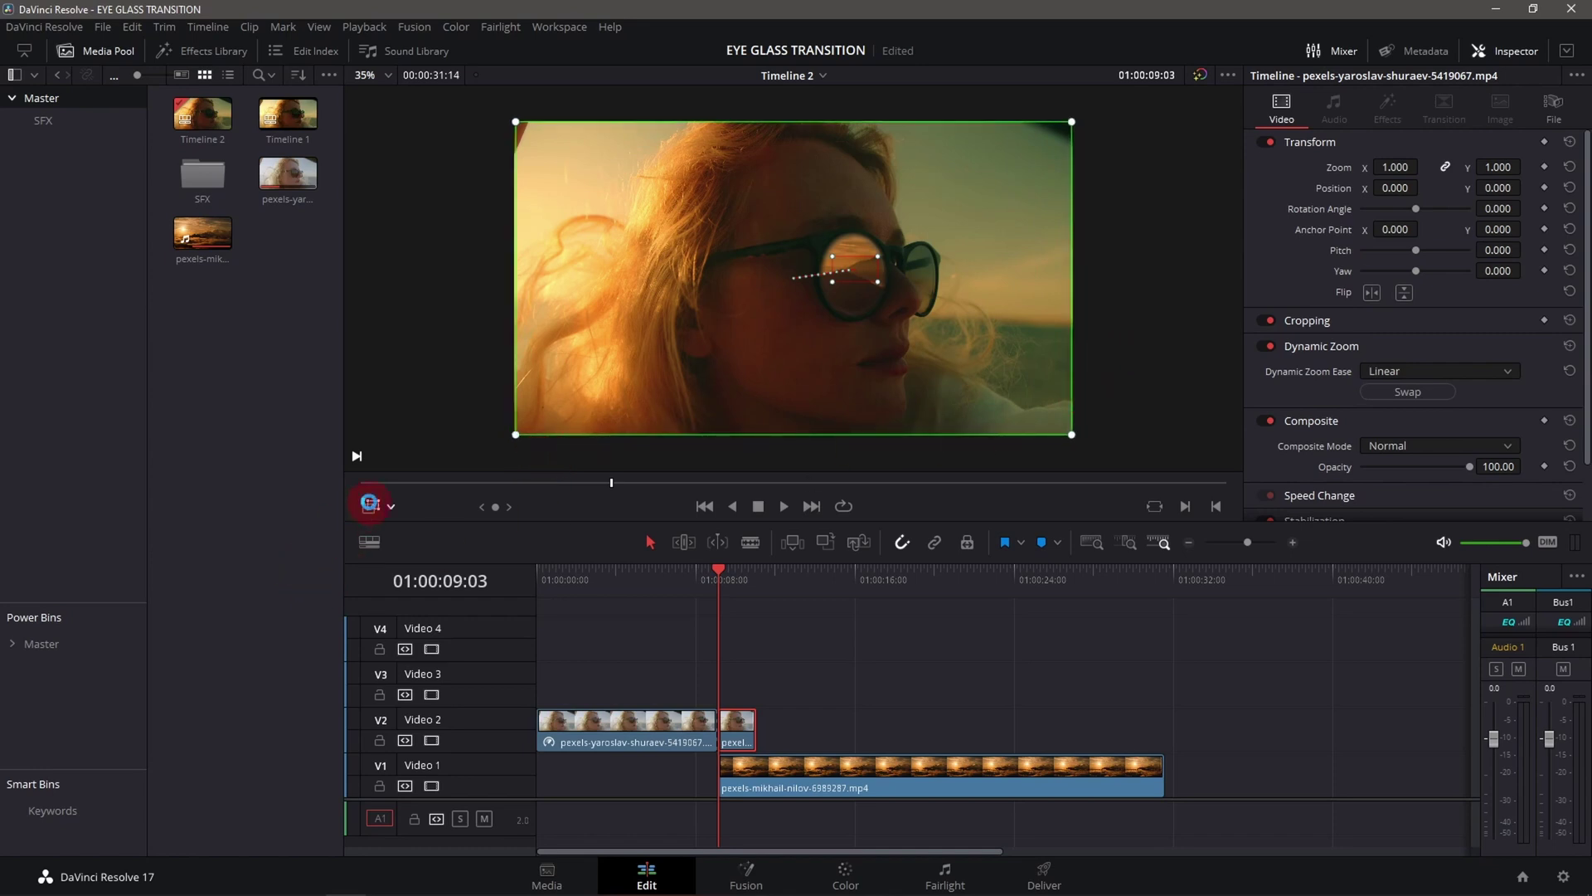
Hide the zoom overlay and play back the linear push into the lens
{"action": "left_click", "coordinate": [369, 502]}
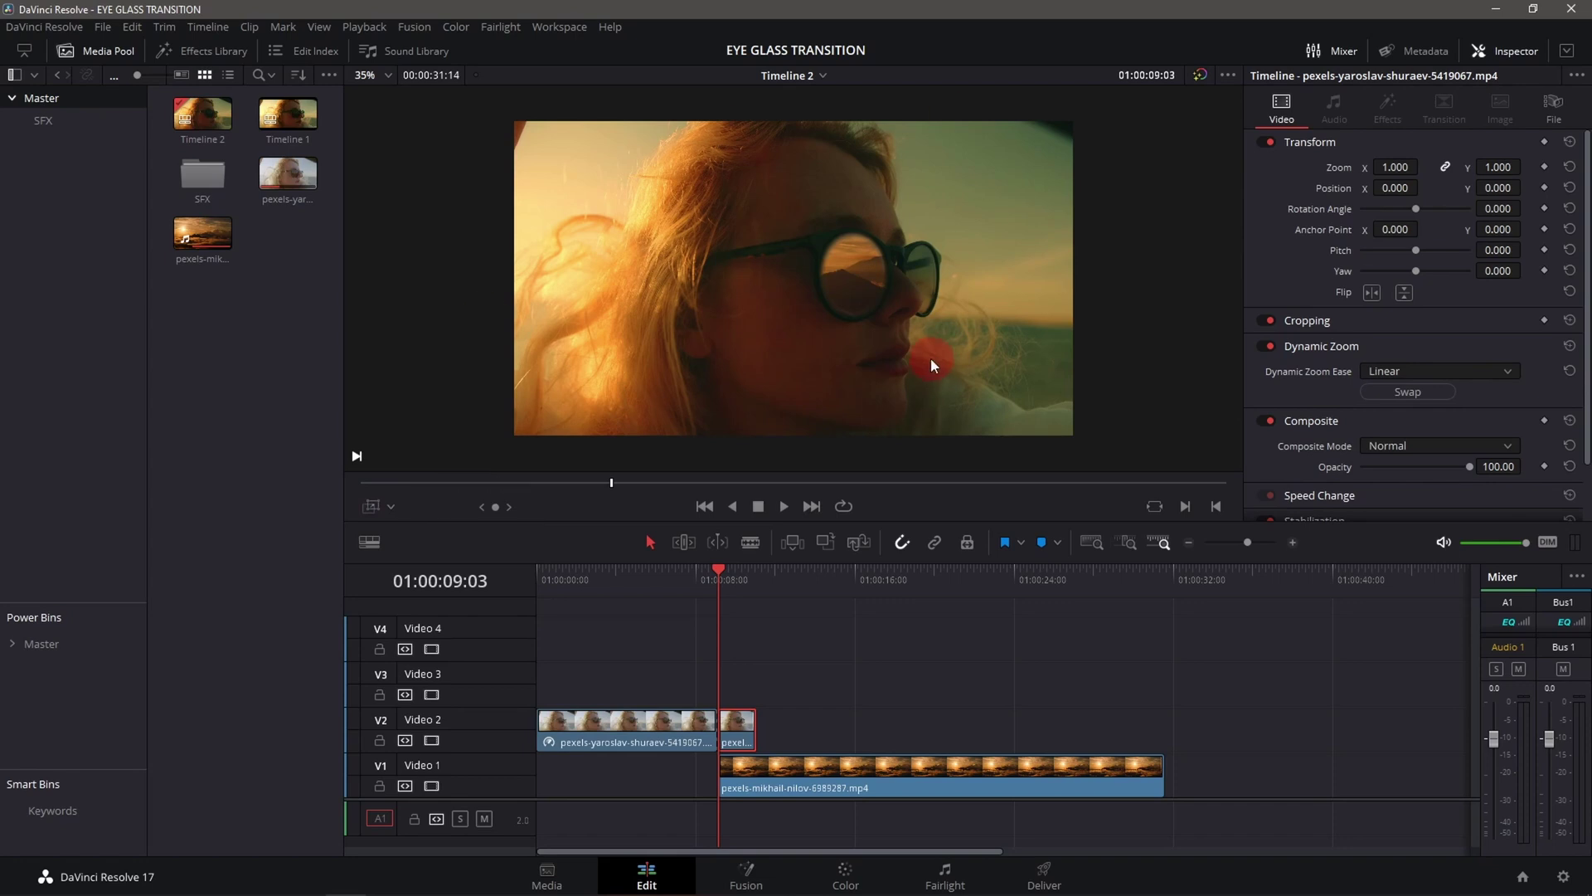
{"action": "key", "text": "space"}
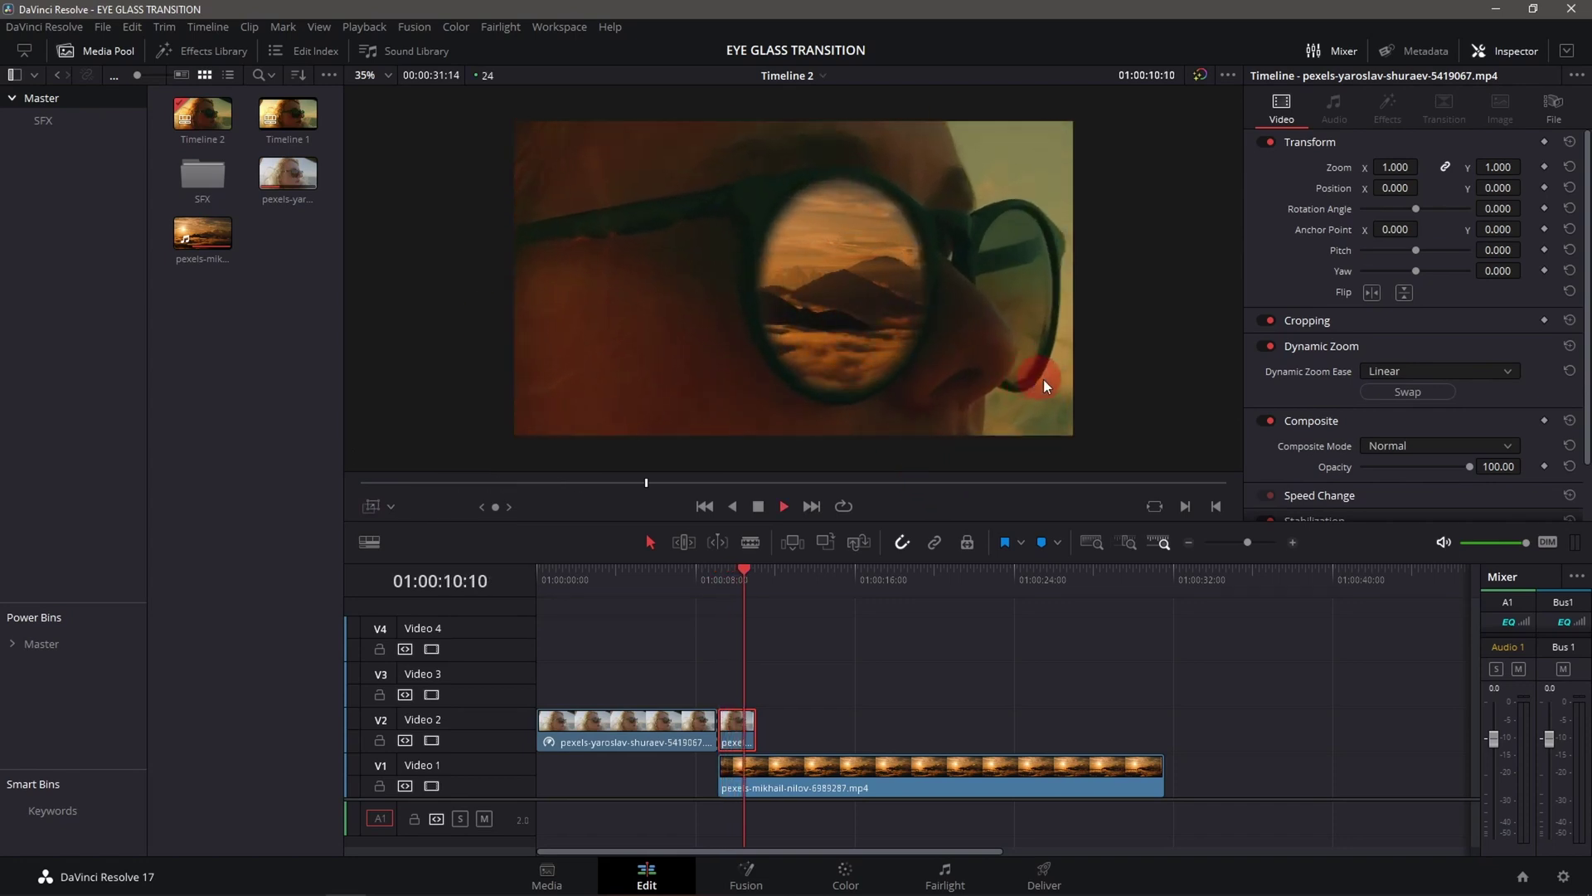
{"action": "left_click_drag", "start_coordinate": [761, 570], "coordinate": [724, 577]}
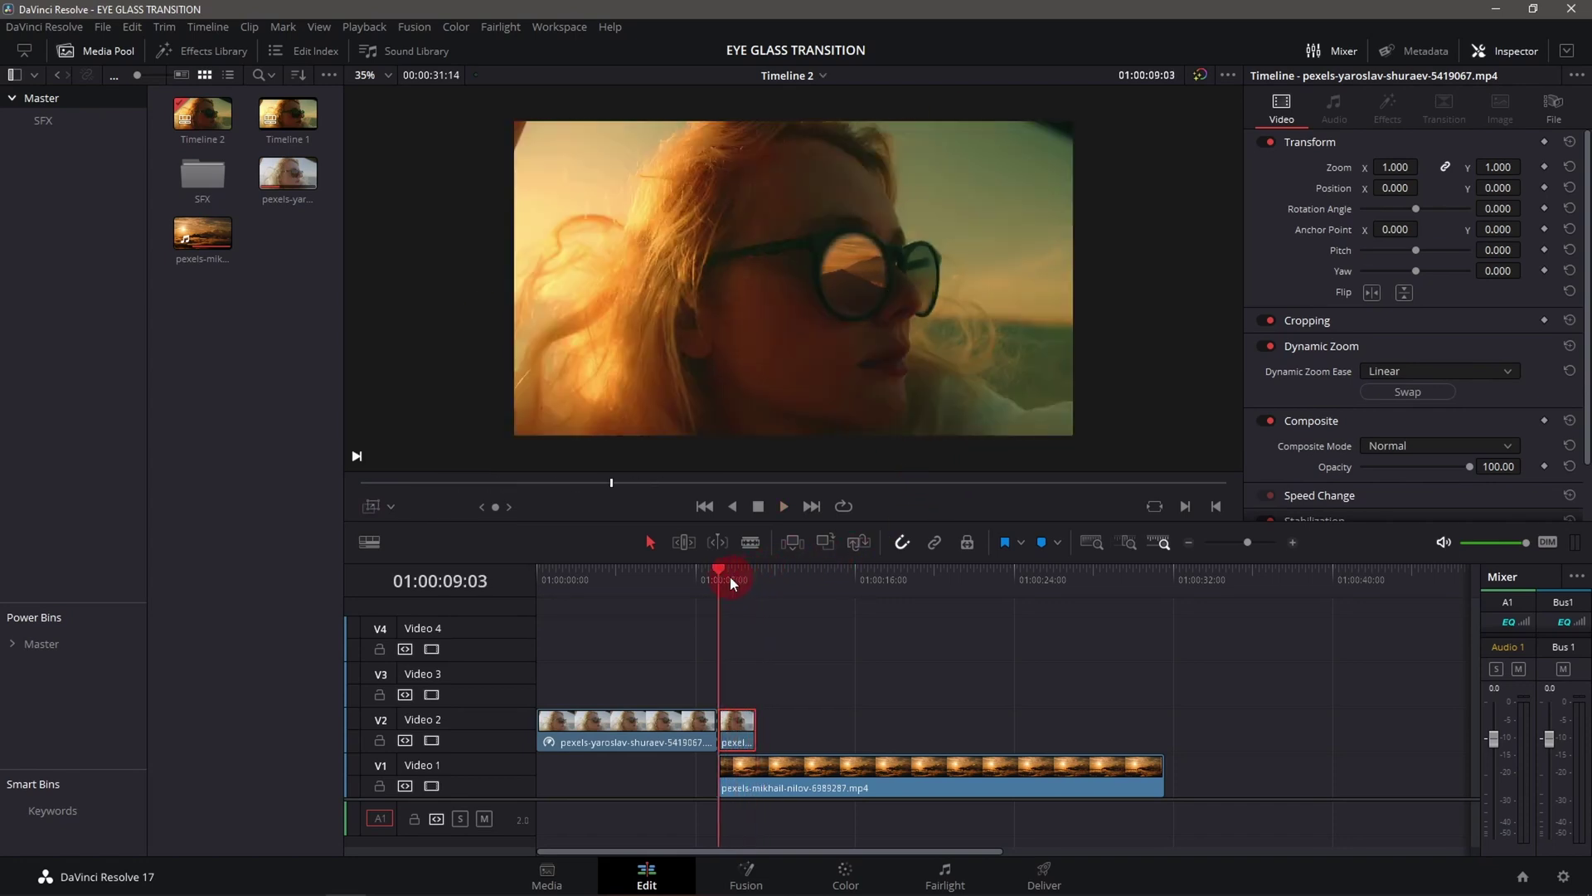
{"action": "left_click", "coordinate": [758, 697]}
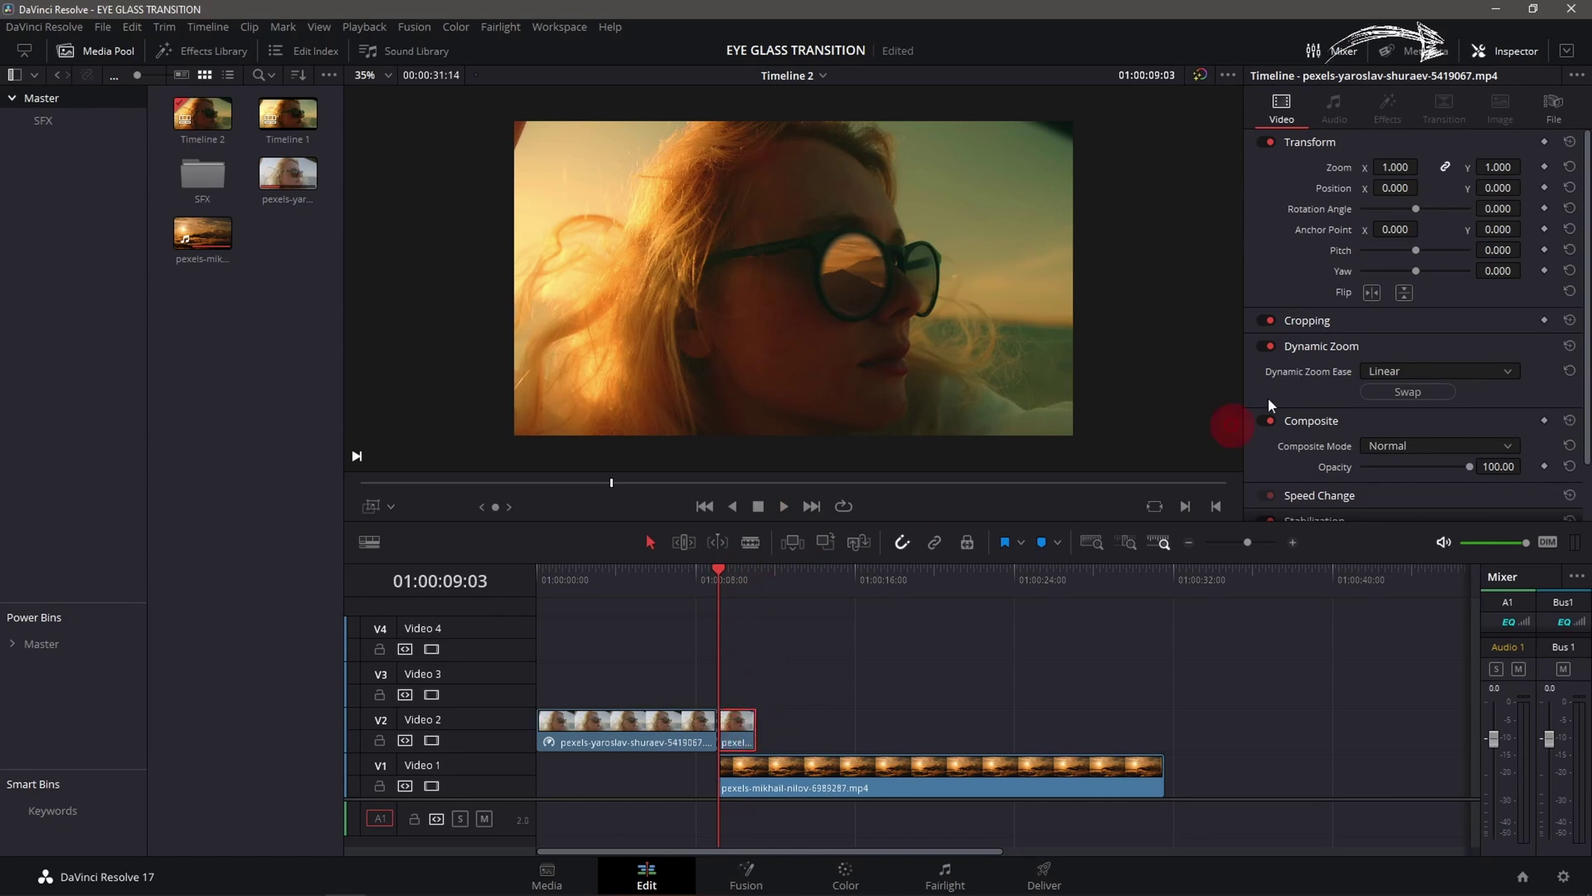
Set Dynamic Zoom Ease to Ease In and preview it through to the sunset clip
{"action": "left_click", "coordinate": [1414, 371]}
{"action": "left_click", "coordinate": [1405, 410]}
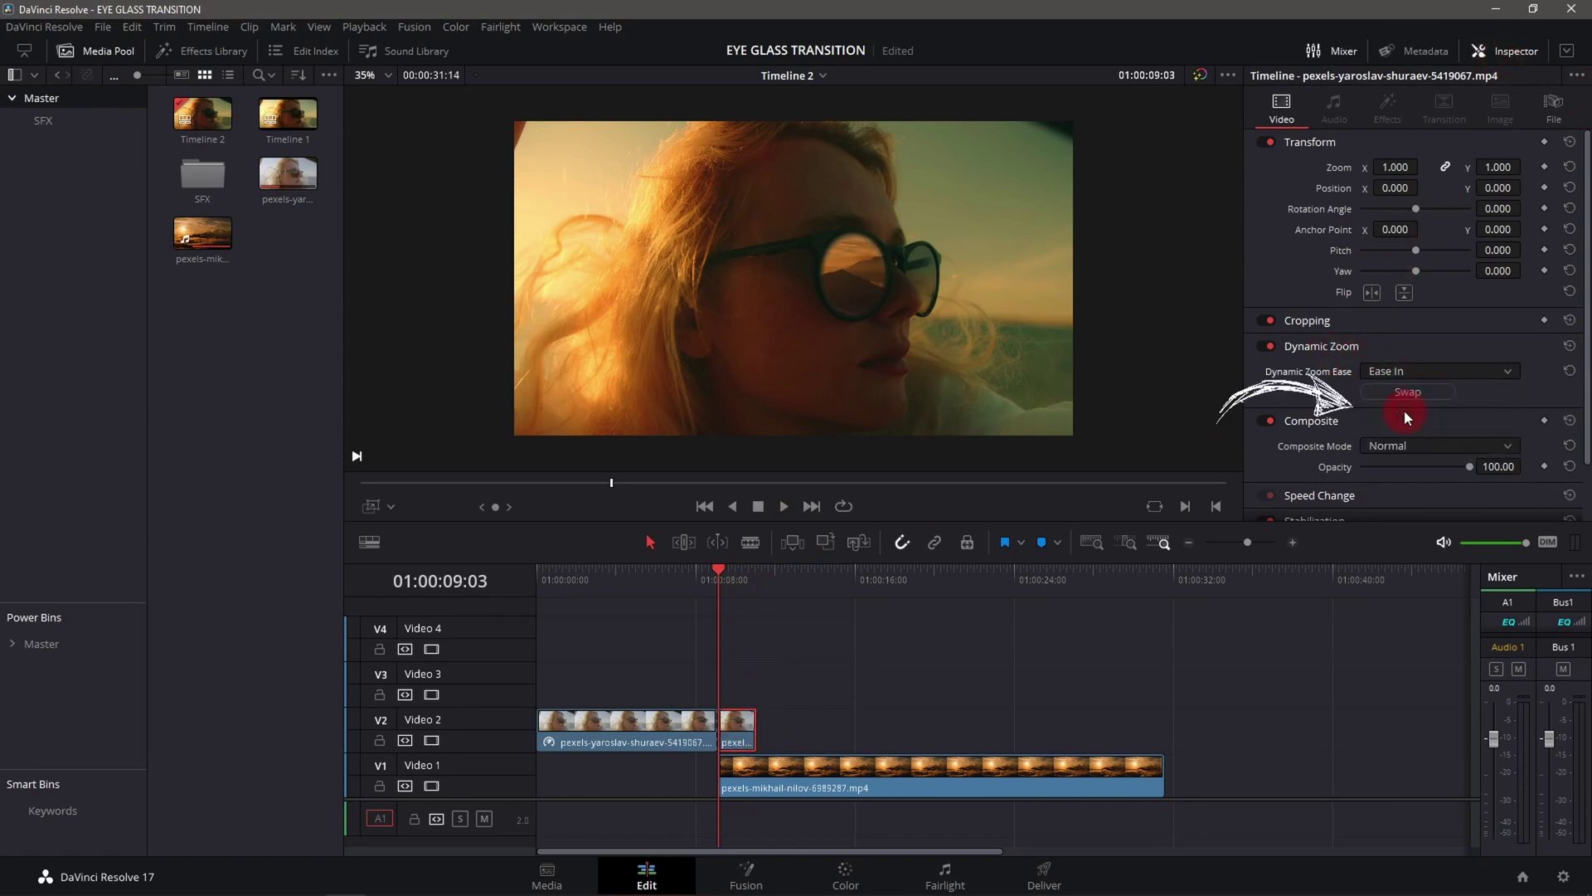
{"action": "key", "text": "space"}
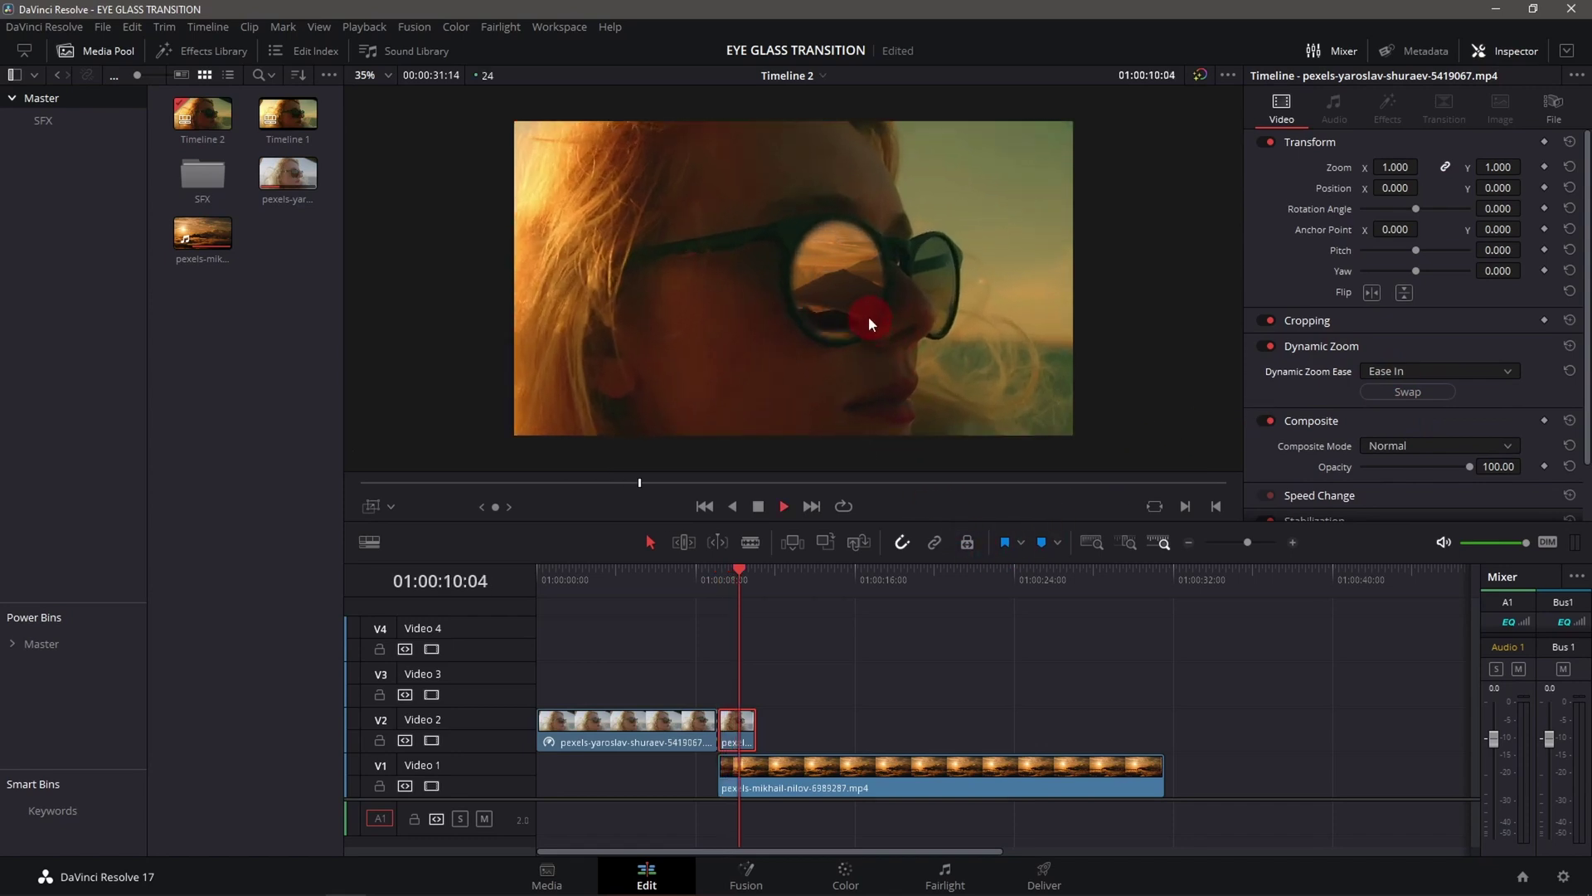
{"action": "key", "text": "space"}
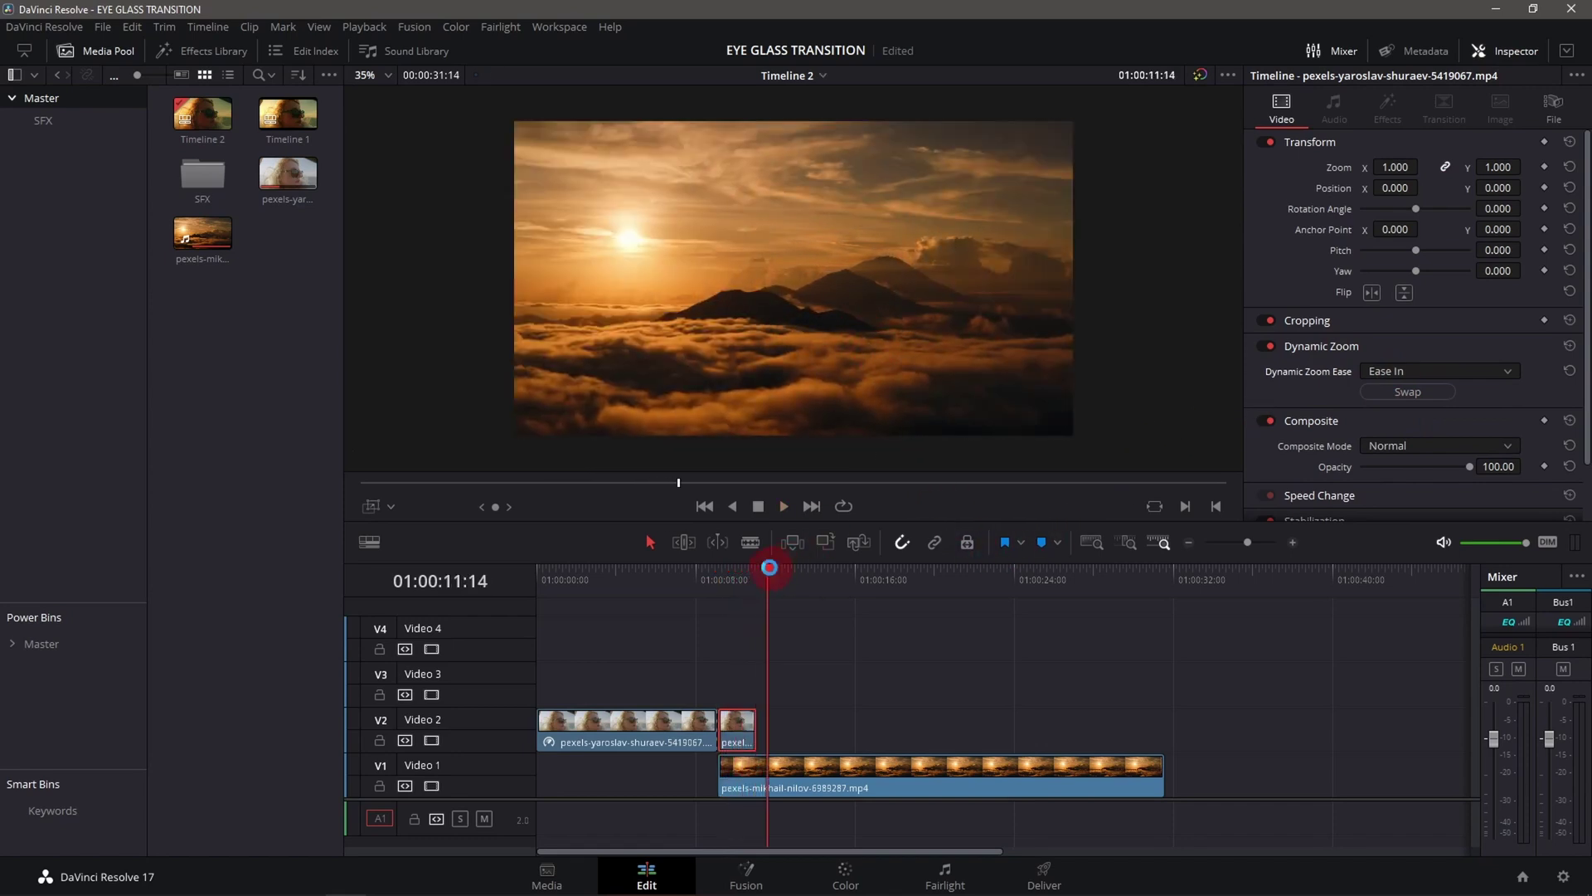
{"action": "left_click_drag", "start_coordinate": [769, 568], "coordinate": [729, 581]}
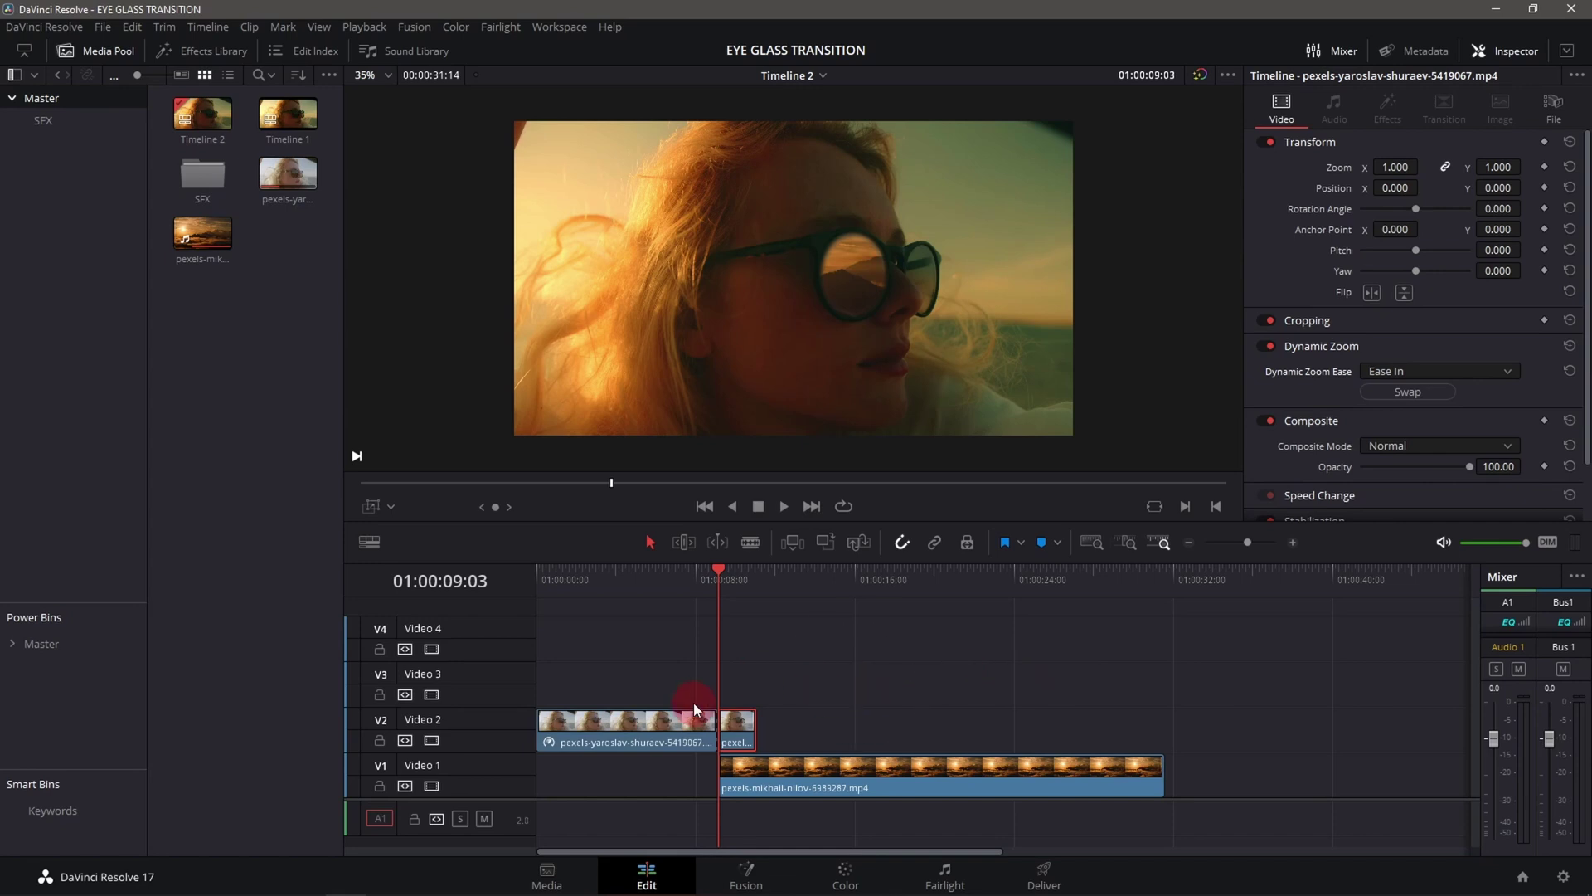
Add a Cross Dissolve from Video Transitions to the end of the glasses clip
{"action": "left_click", "coordinate": [203, 51]}
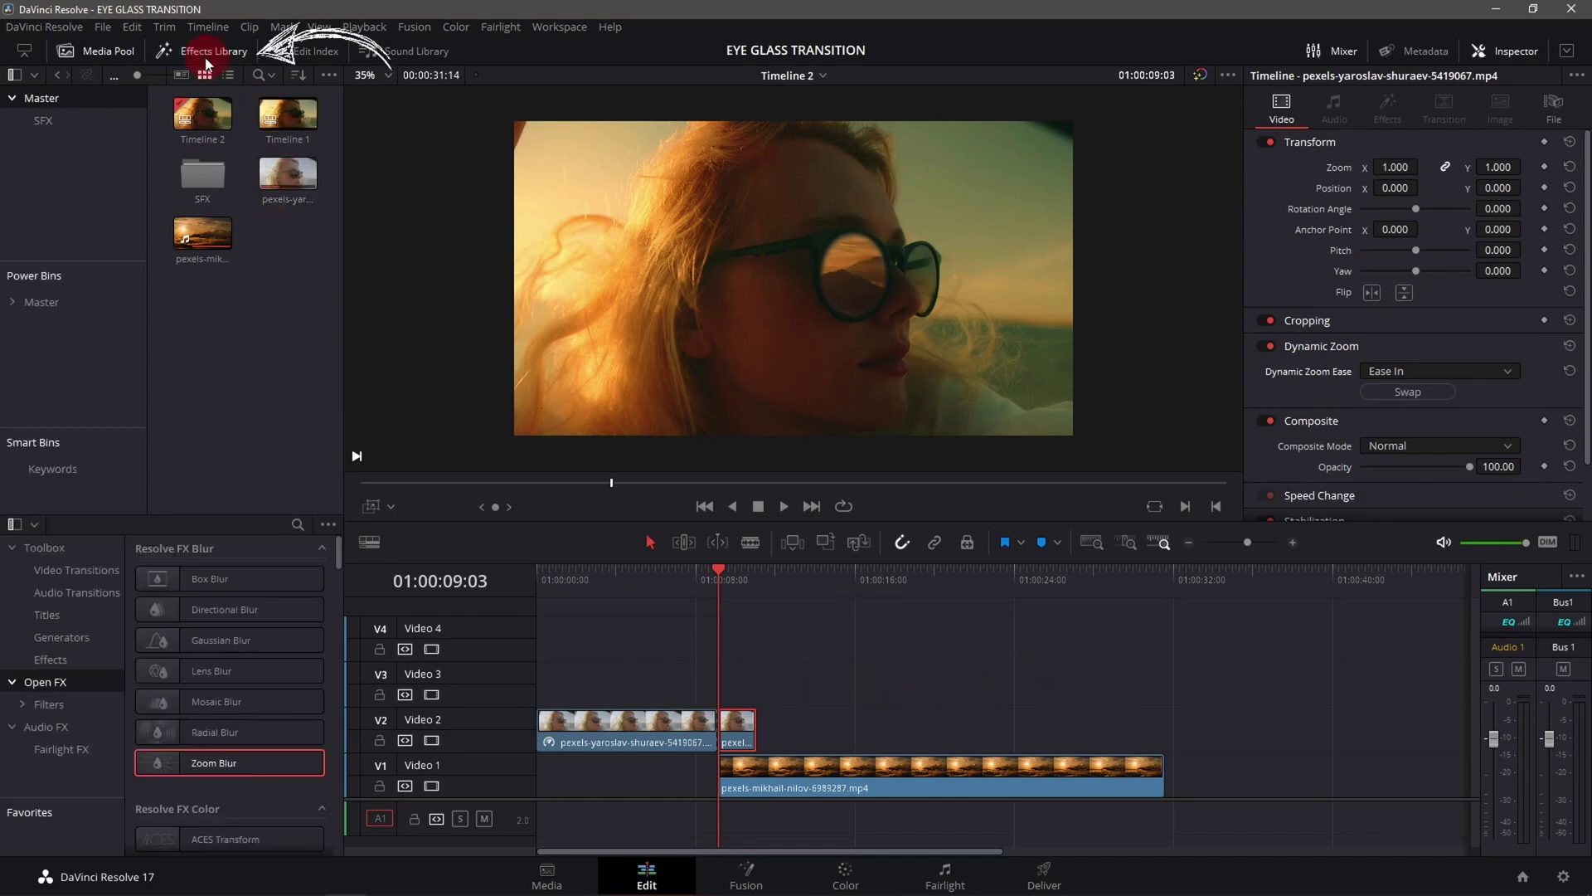
{"action": "left_click", "coordinate": [80, 572]}
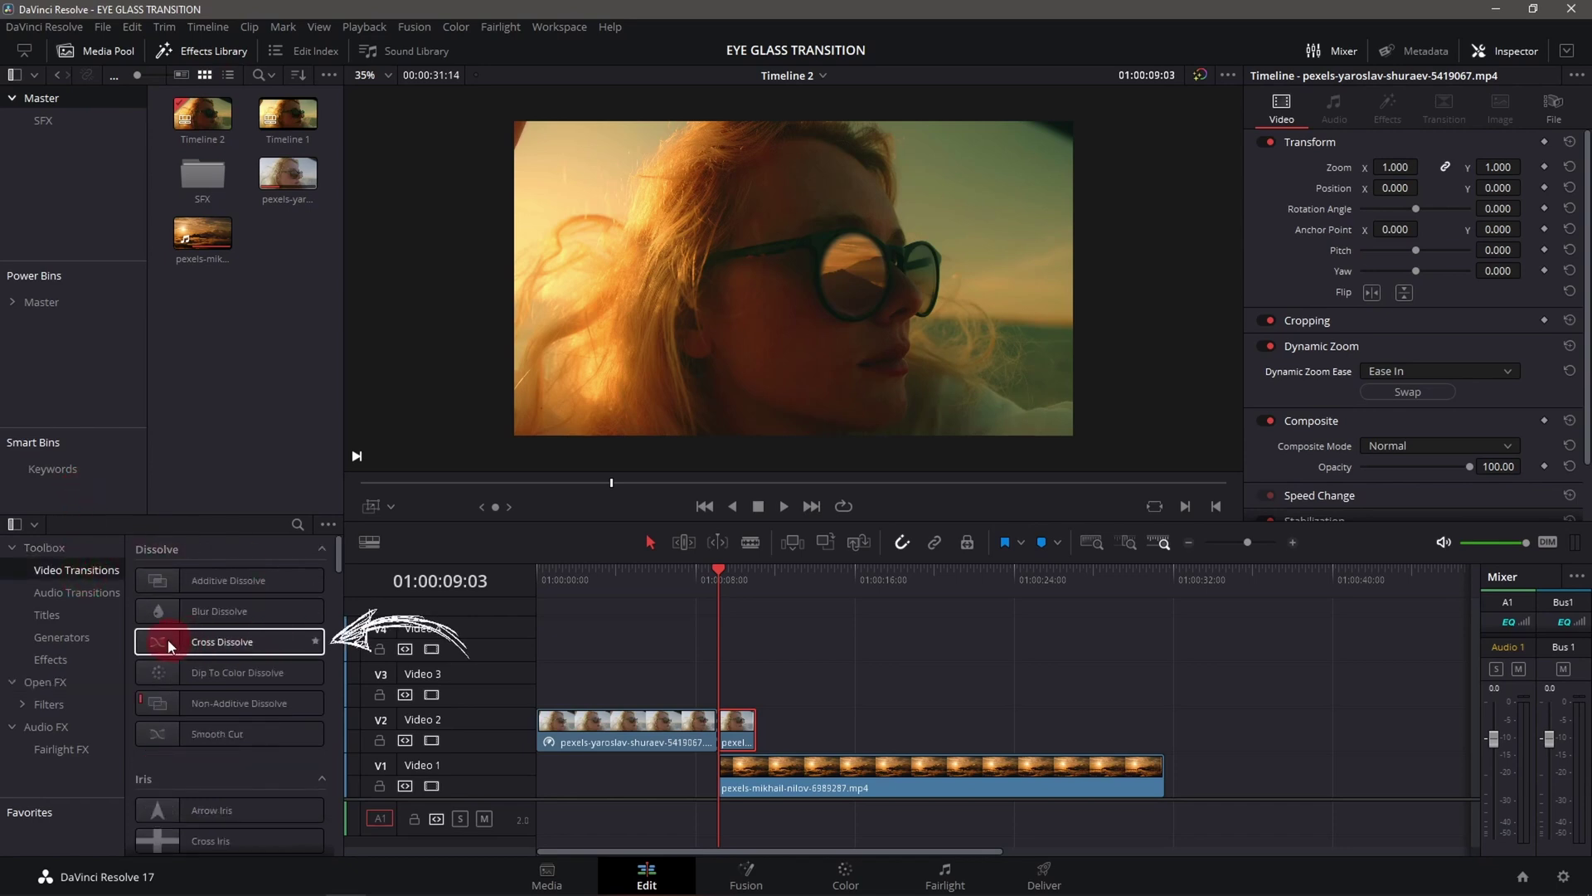
{"action": "left_click_drag", "start_coordinate": [168, 646], "coordinate": [752, 723]}
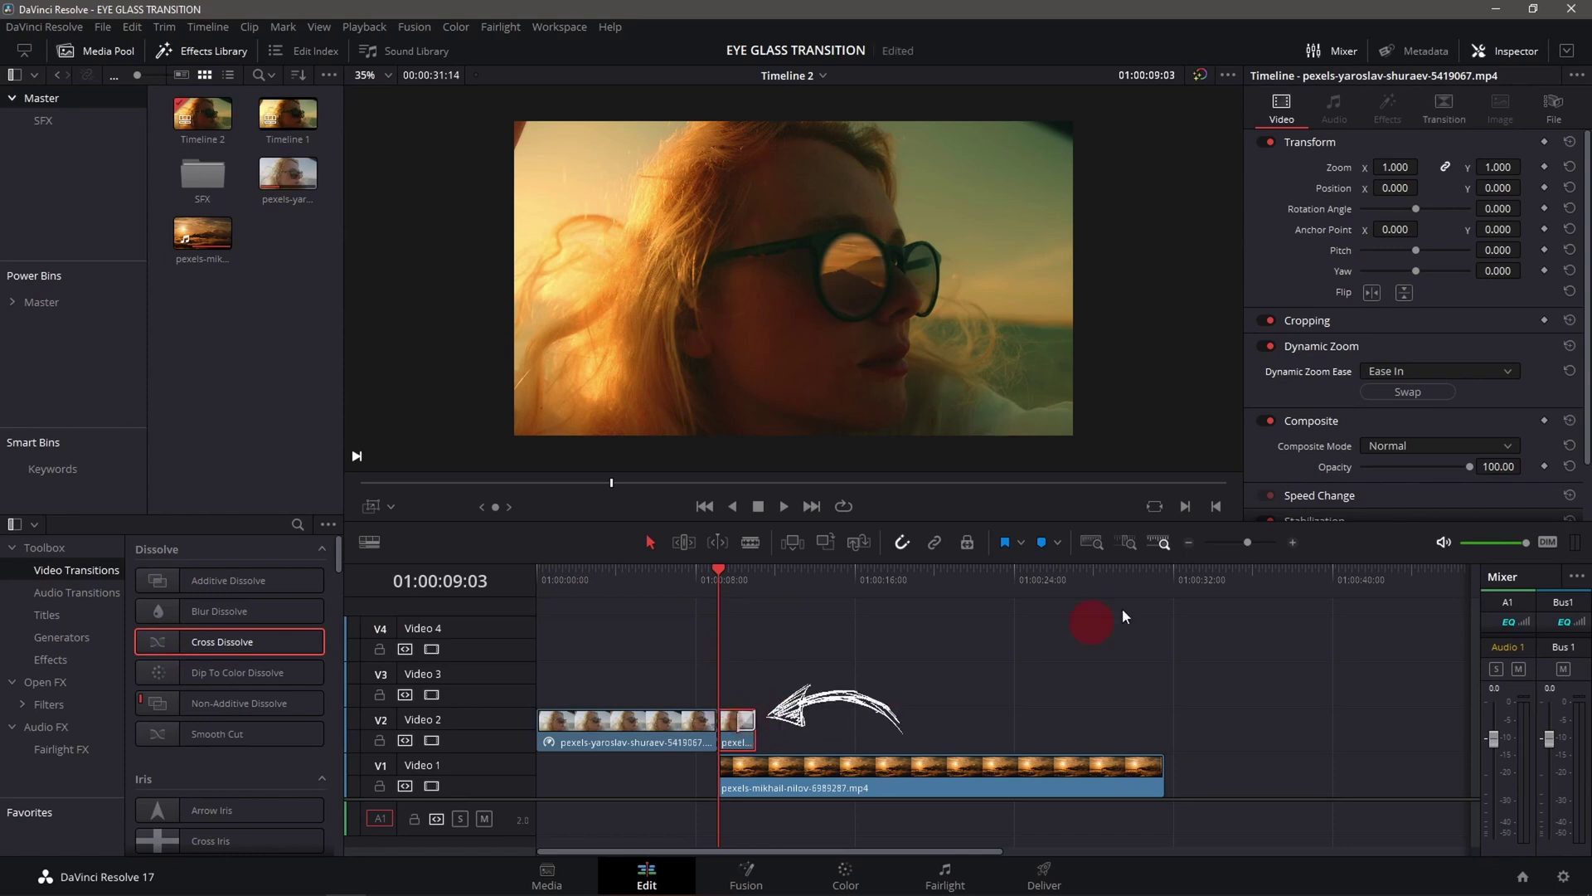
Shorten the dissolve to 0.4 seconds (9 frames), preview it, and zoom the timeline in around it
{"action": "left_click", "coordinate": [1294, 544]}
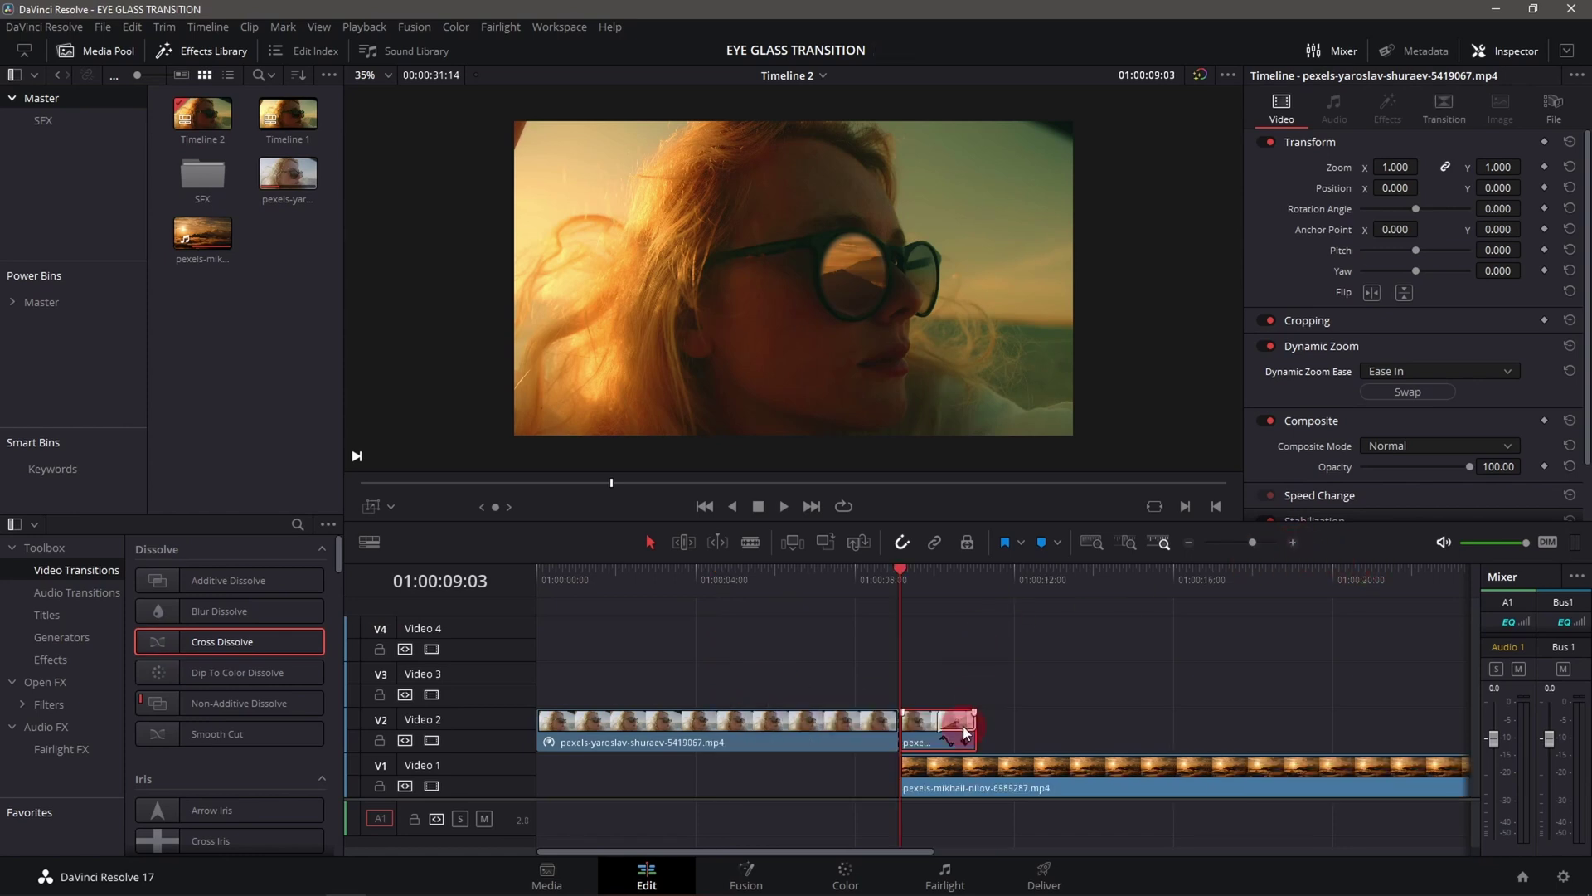
{"action": "left_click", "coordinate": [1294, 543]}
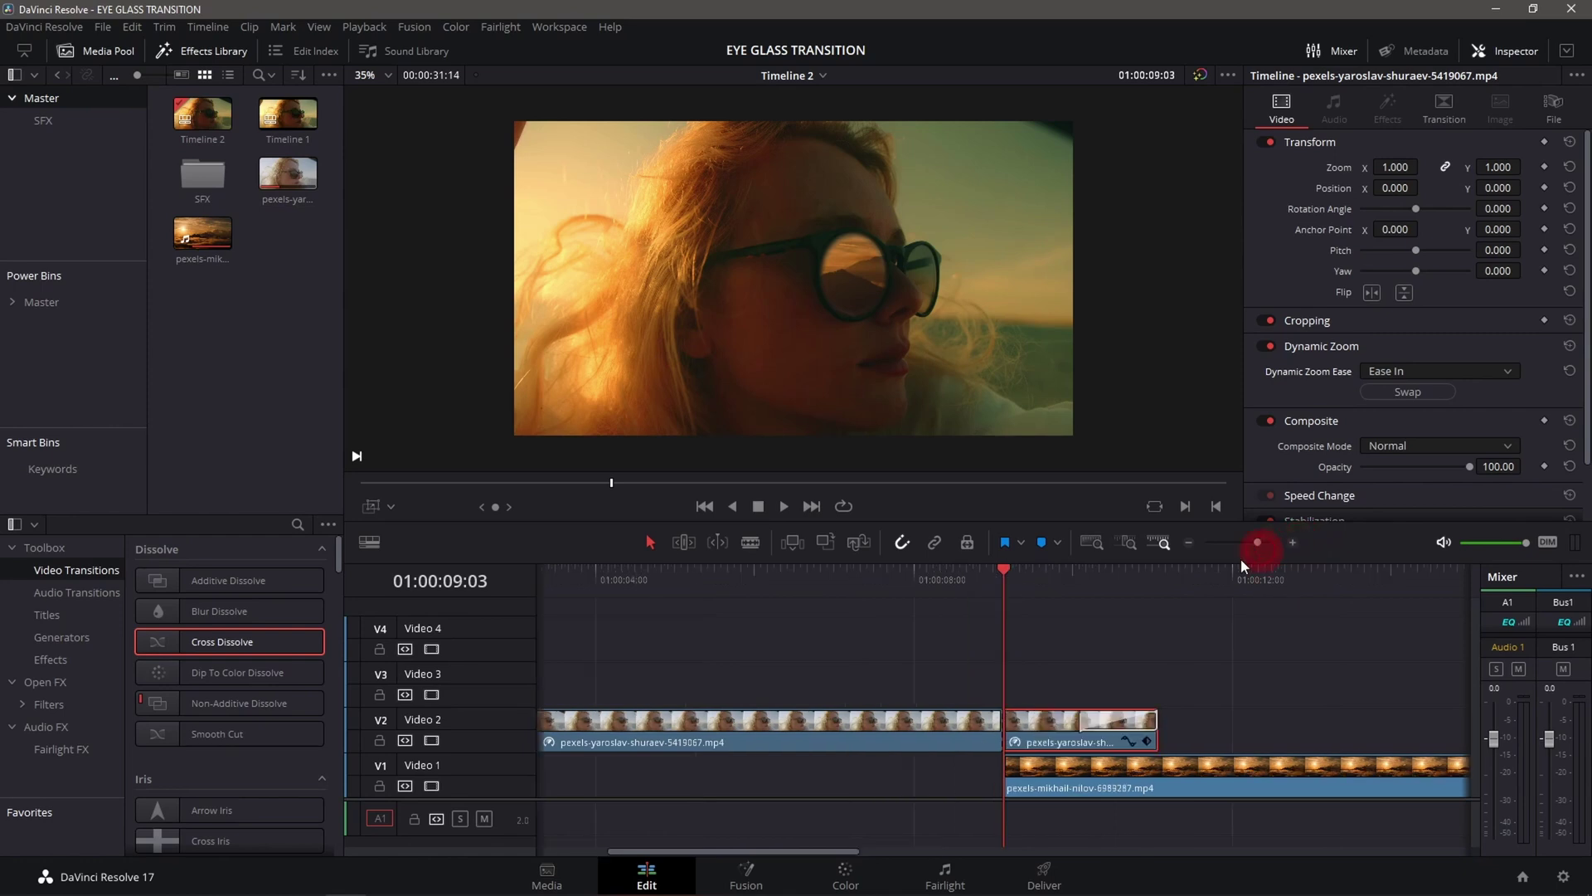
{"action": "left_click", "coordinate": [1070, 713]}
{"action": "left_click_drag", "start_coordinate": [1080, 719], "coordinate": [1126, 730]}
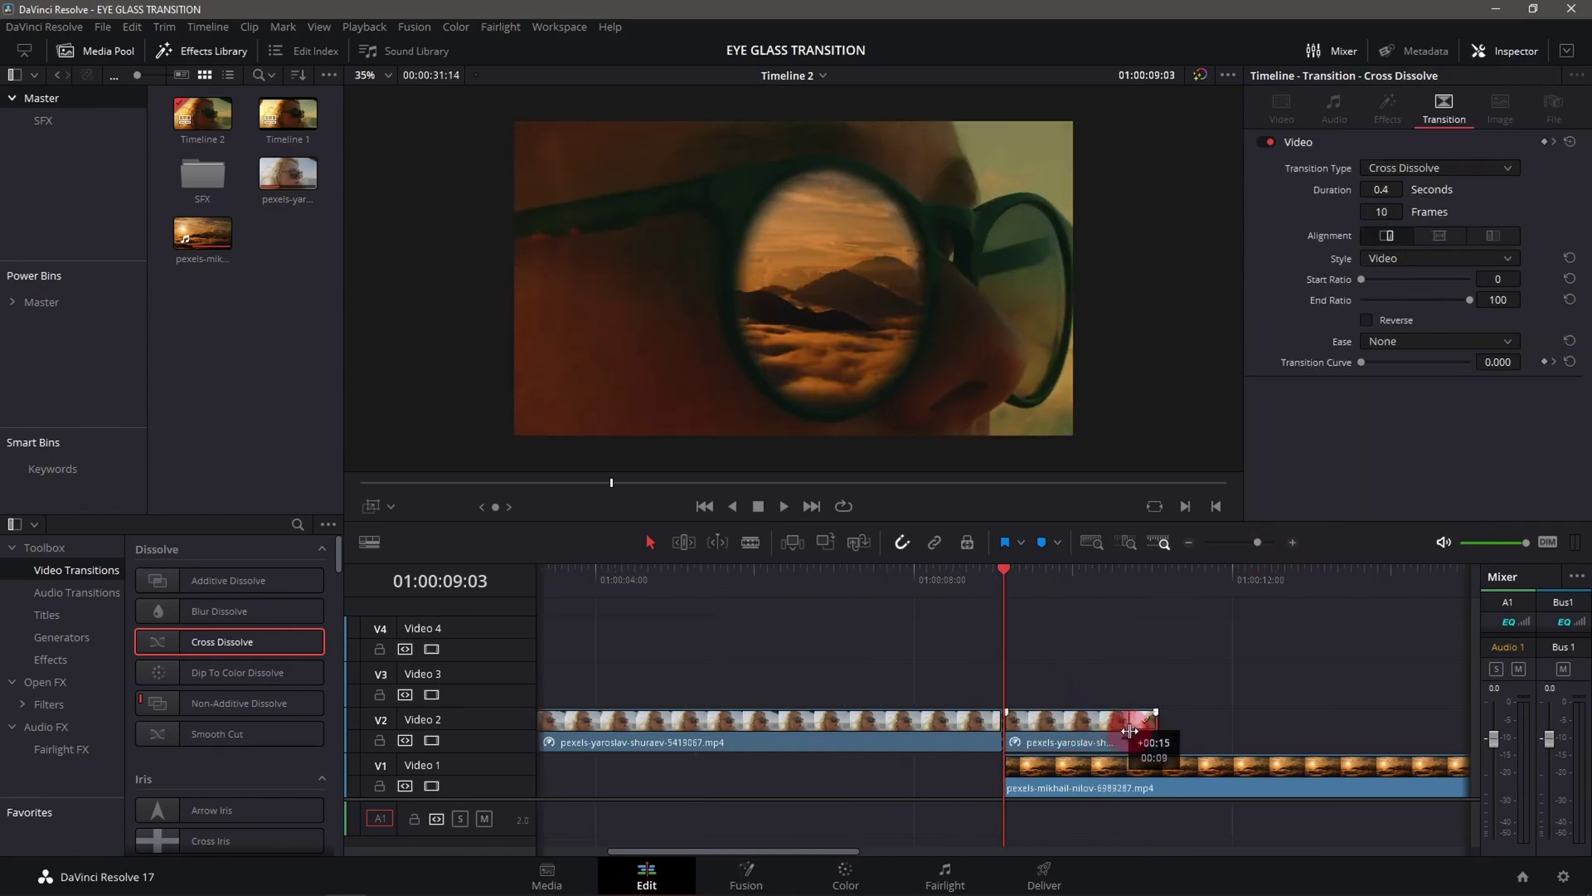
{"action": "left_click_drag", "start_coordinate": [1126, 730], "coordinate": [1132, 730]}
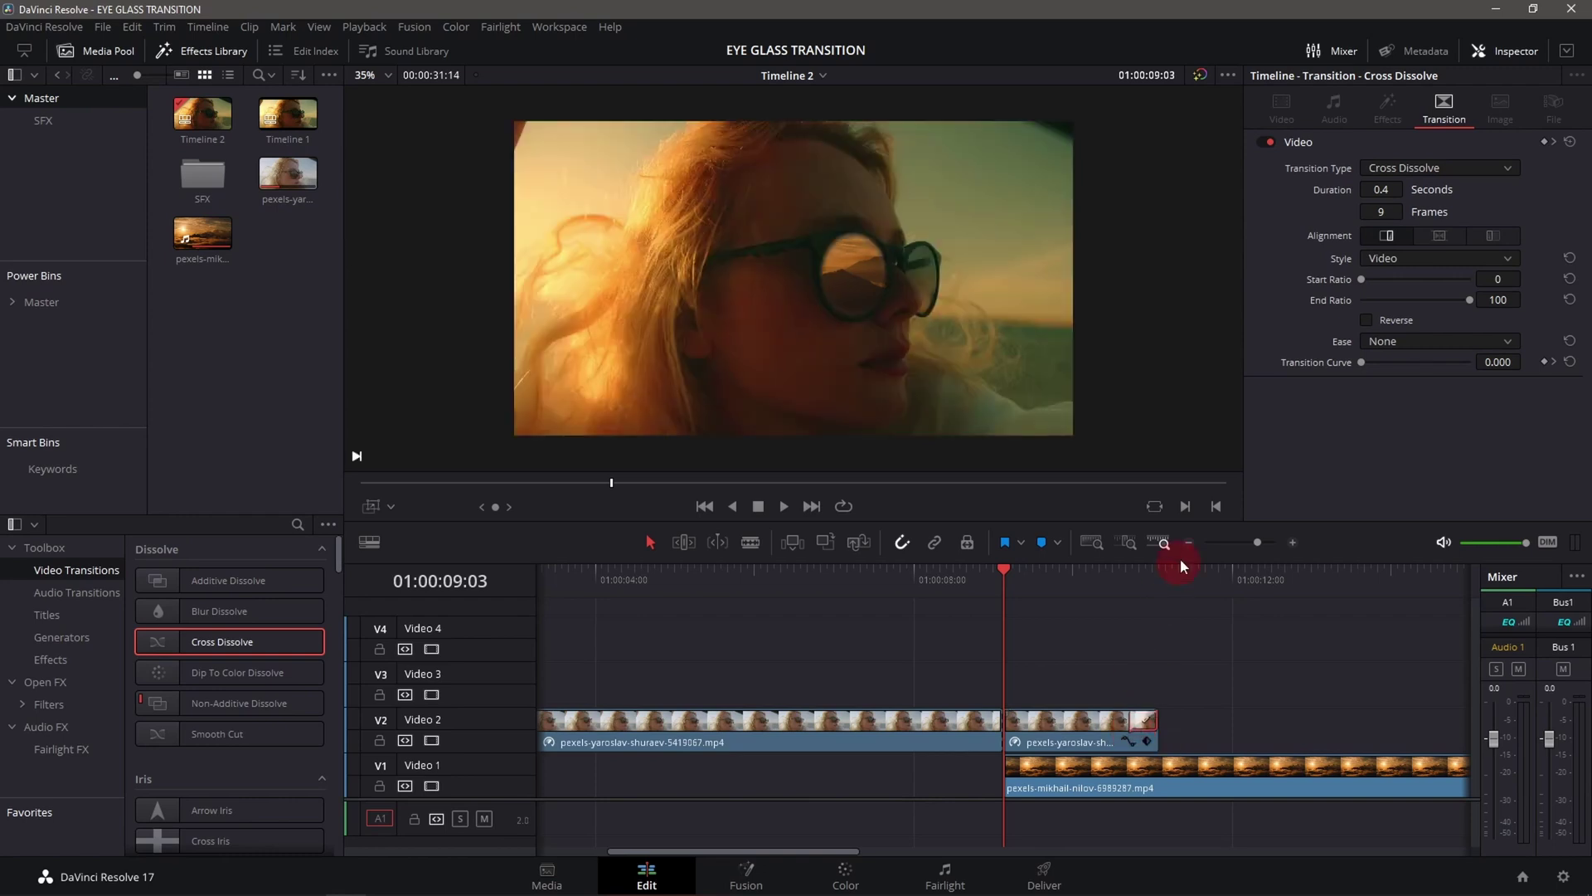
{"action": "left_click", "coordinate": [1188, 542]}
{"action": "key", "text": "space"}
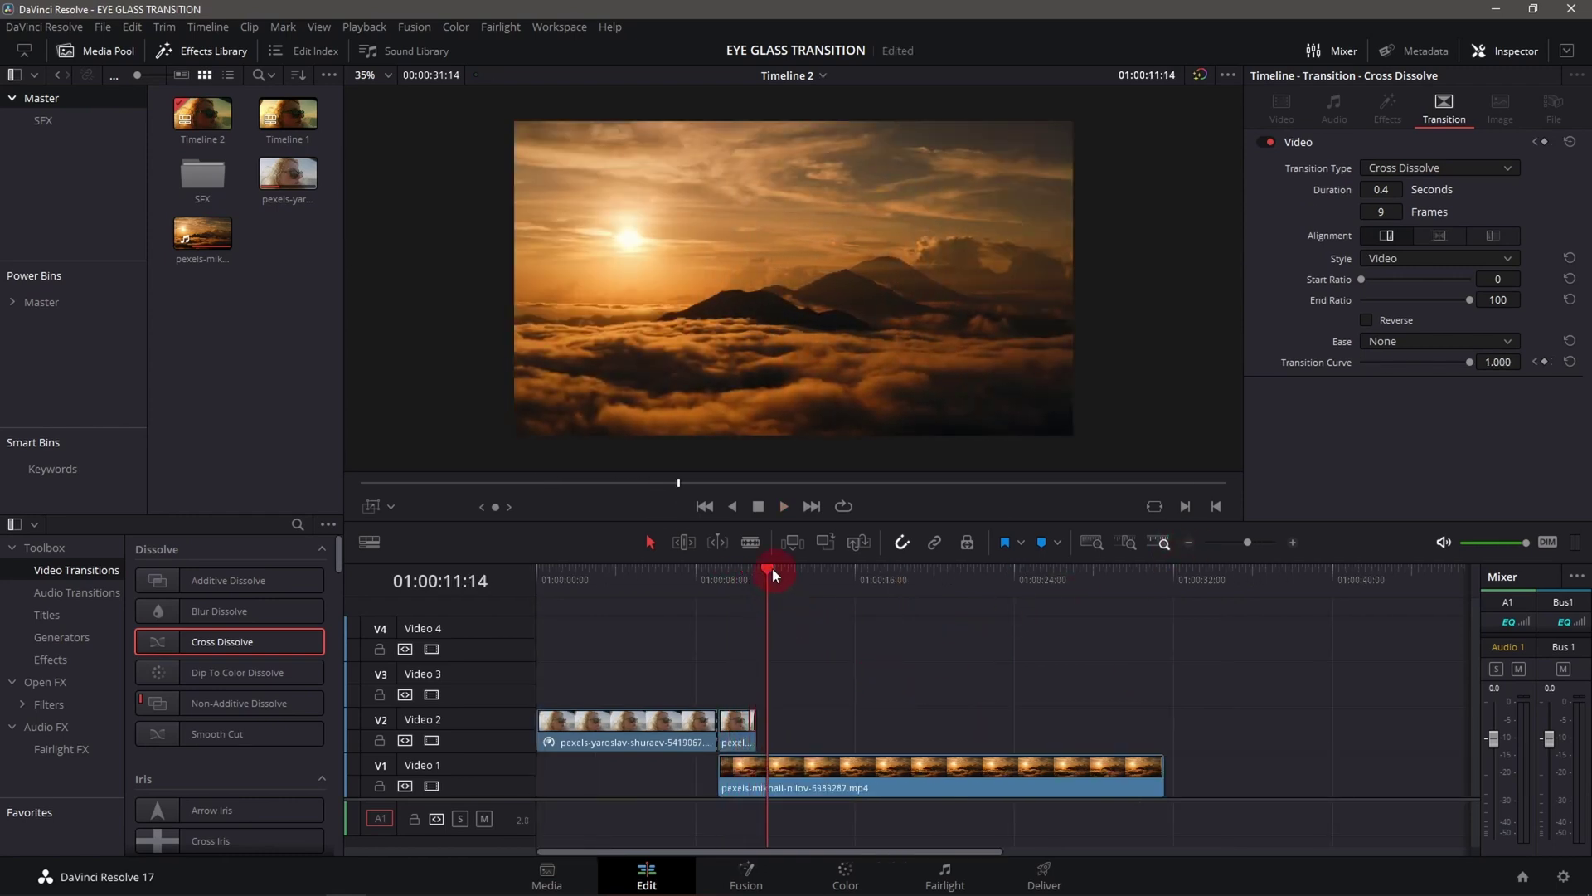
{"action": "left_click_drag", "start_coordinate": [773, 569], "coordinate": [728, 580]}
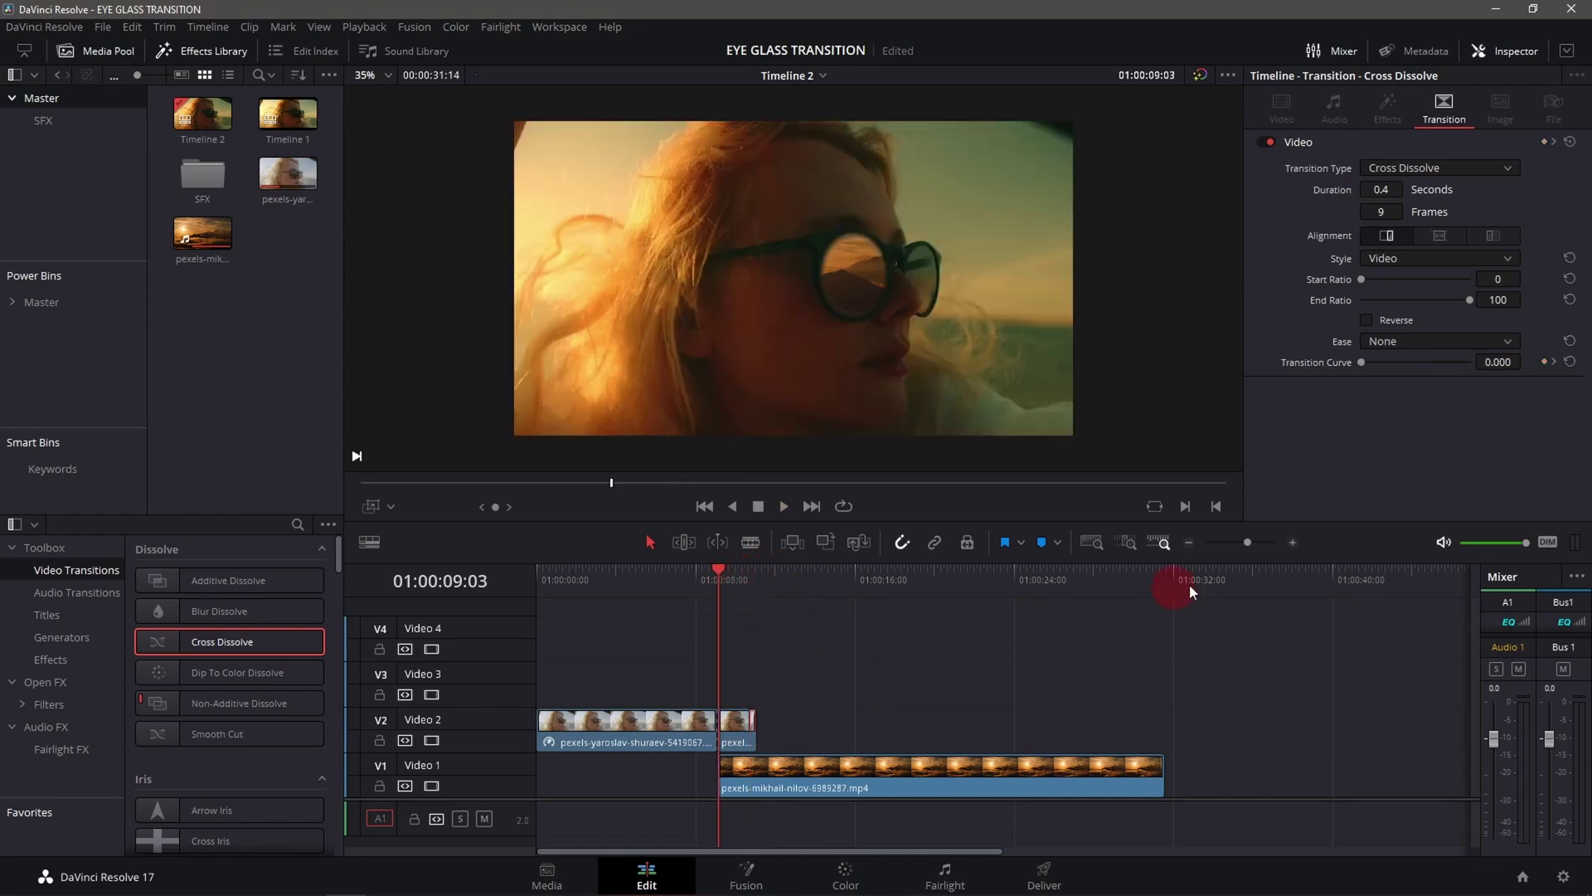
{"action": "left_click", "coordinate": [1292, 542]}
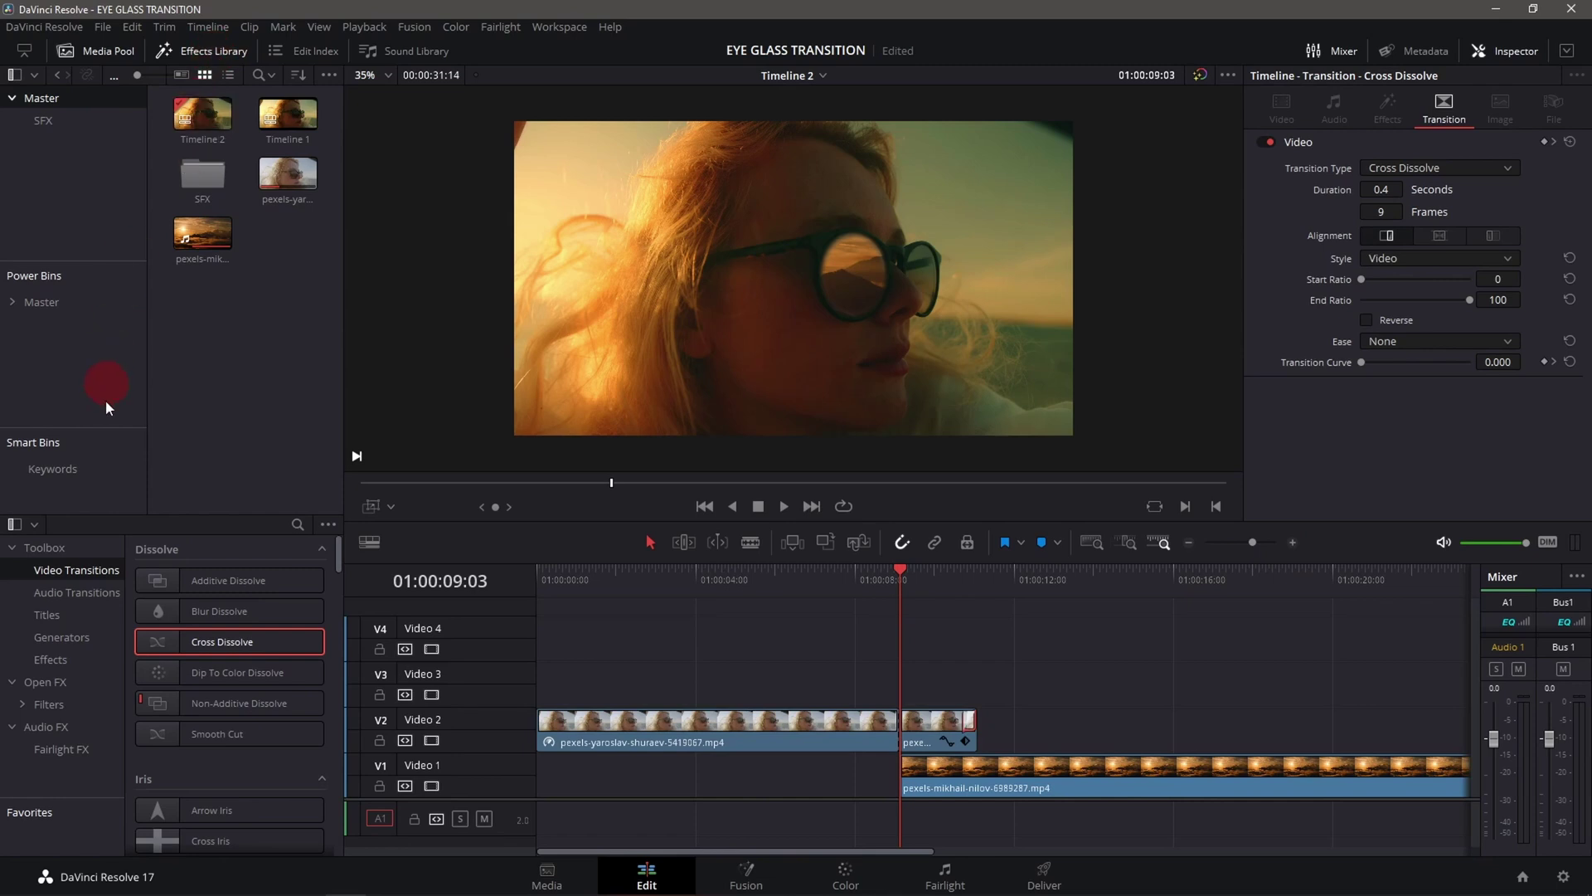
Place an Adjustment Clip on V3 above the cut, trimmed to end with the top clip
{"action": "left_click", "coordinate": [66, 659]}
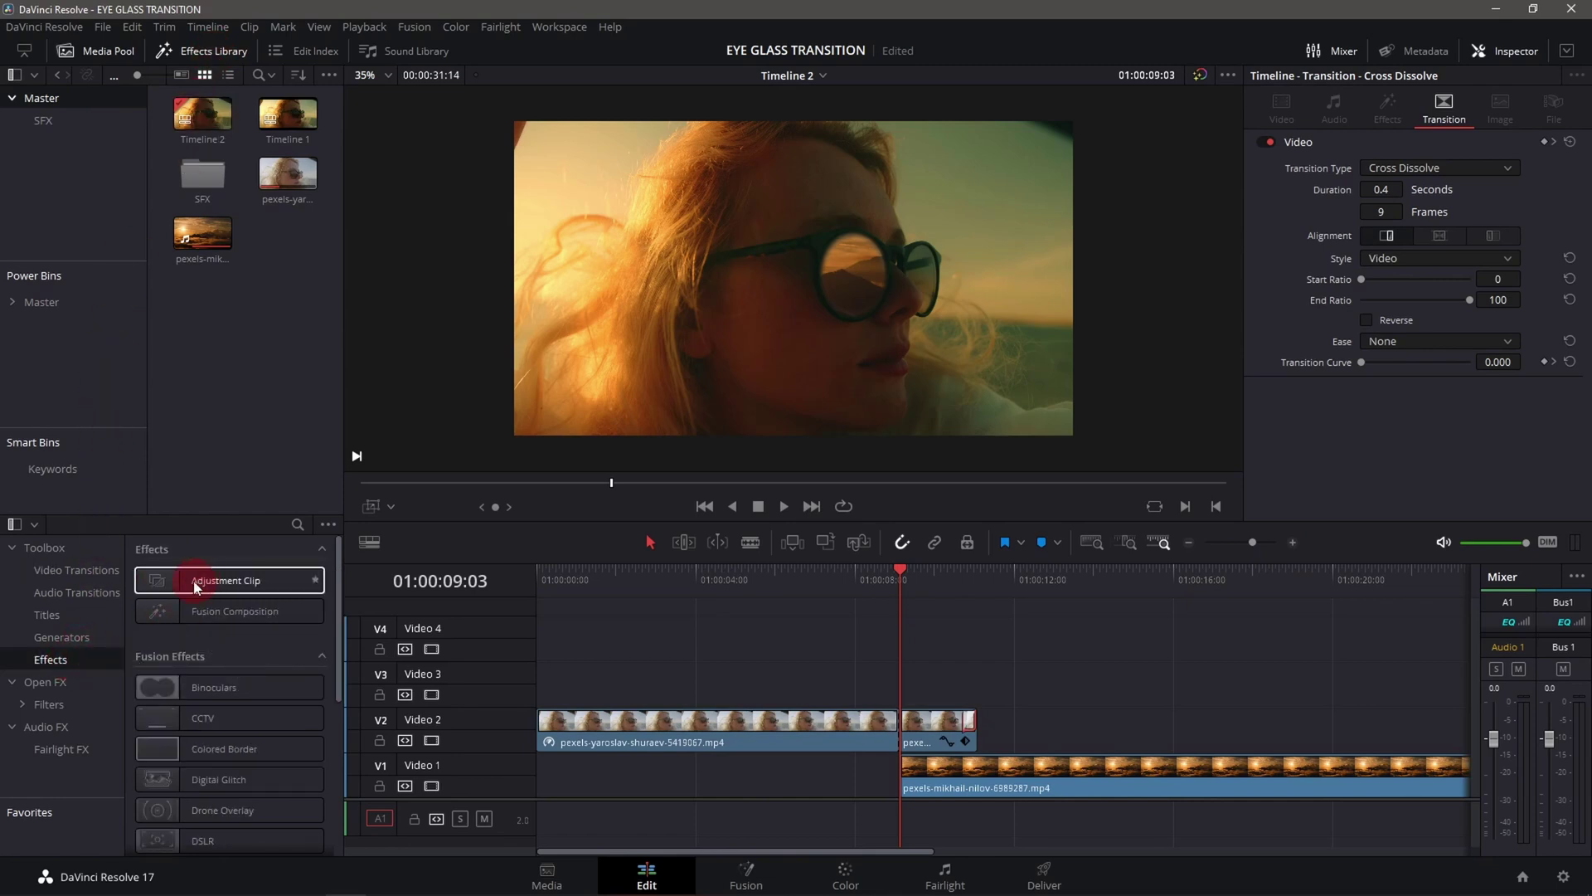
{"action": "mouse_move", "coordinate": [193, 580]}
{"action": "left_mouse_down"}
{"action": "mouse_move", "coordinate": [976, 652]}
{"action": "mouse_move", "coordinate": [973, 674]}
{"action": "left_mouse_up"}
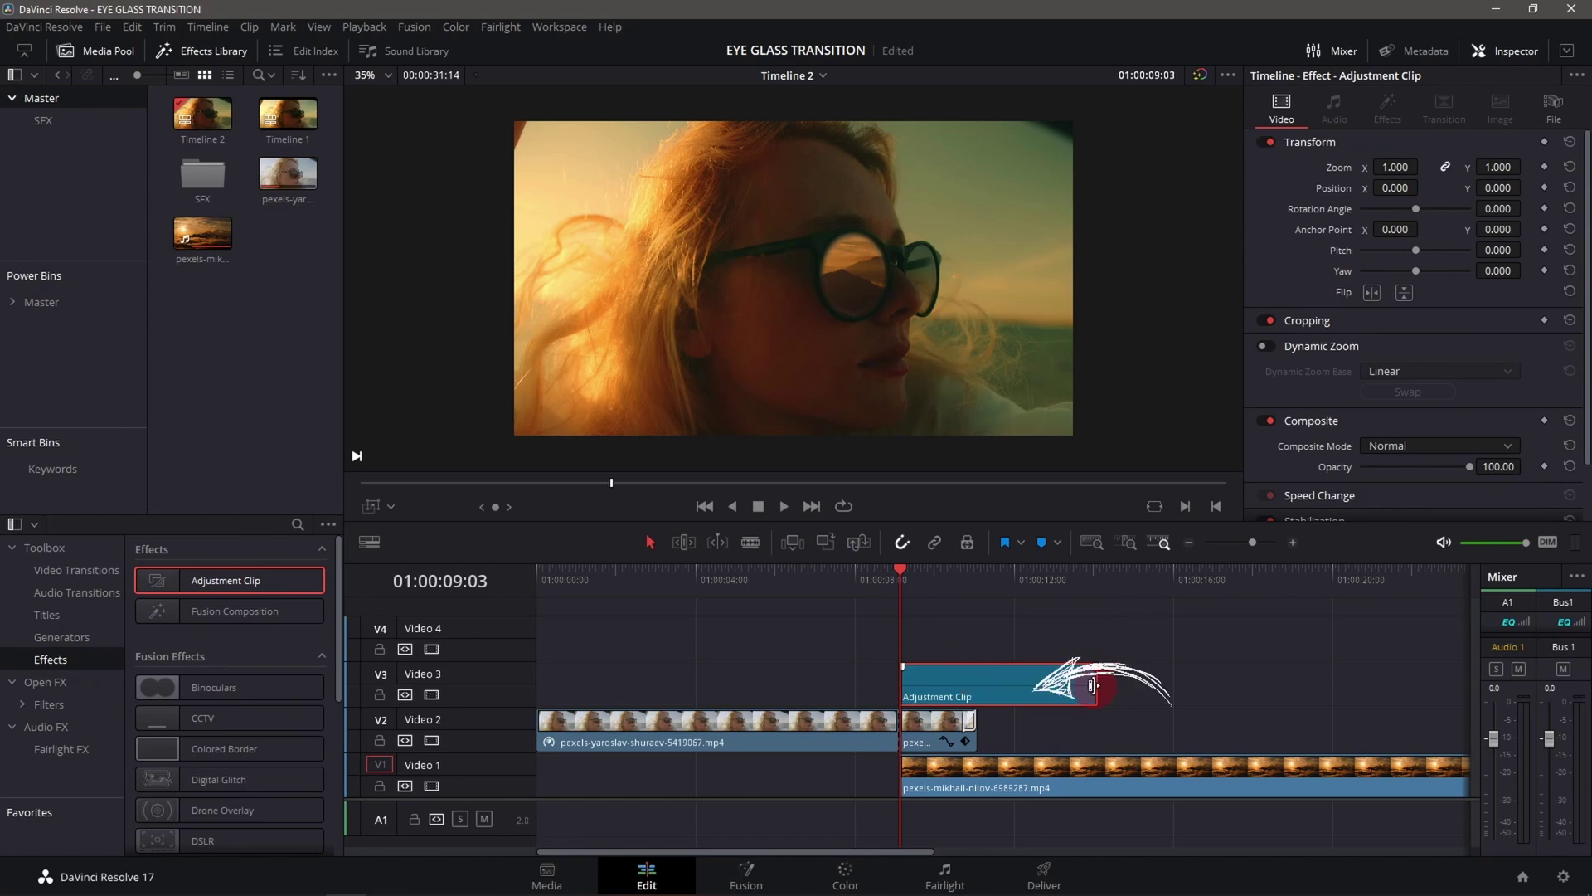
{"action": "left_click_drag", "start_coordinate": [1097, 682], "coordinate": [979, 682]}
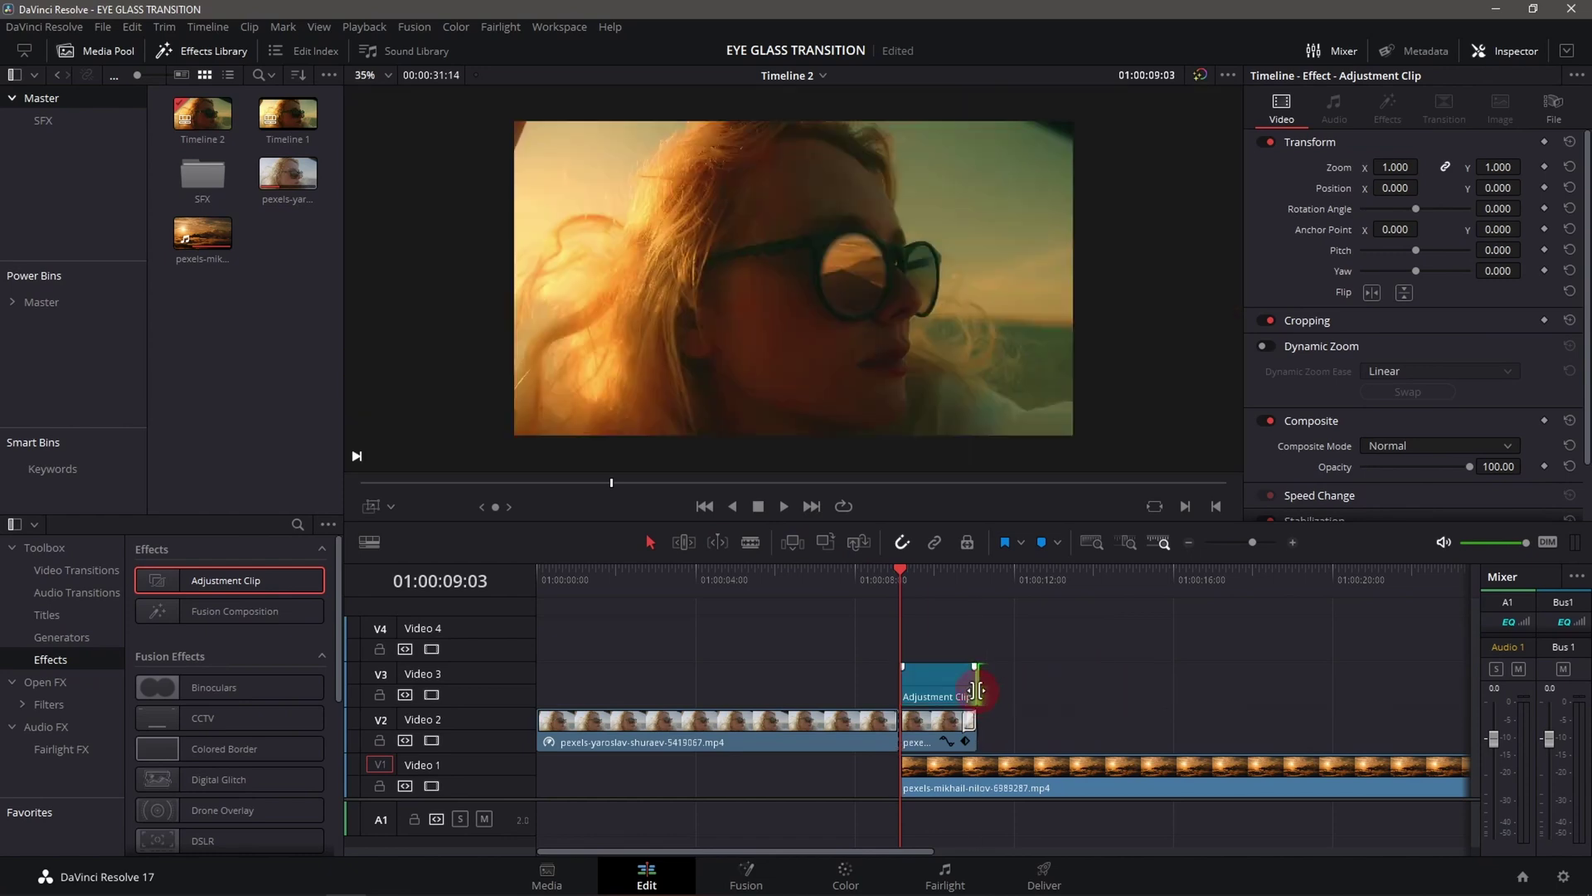
Apply the Resolve FX Zoom Blur effect to the adjustment clip
{"action": "left_click", "coordinate": [38, 681]}
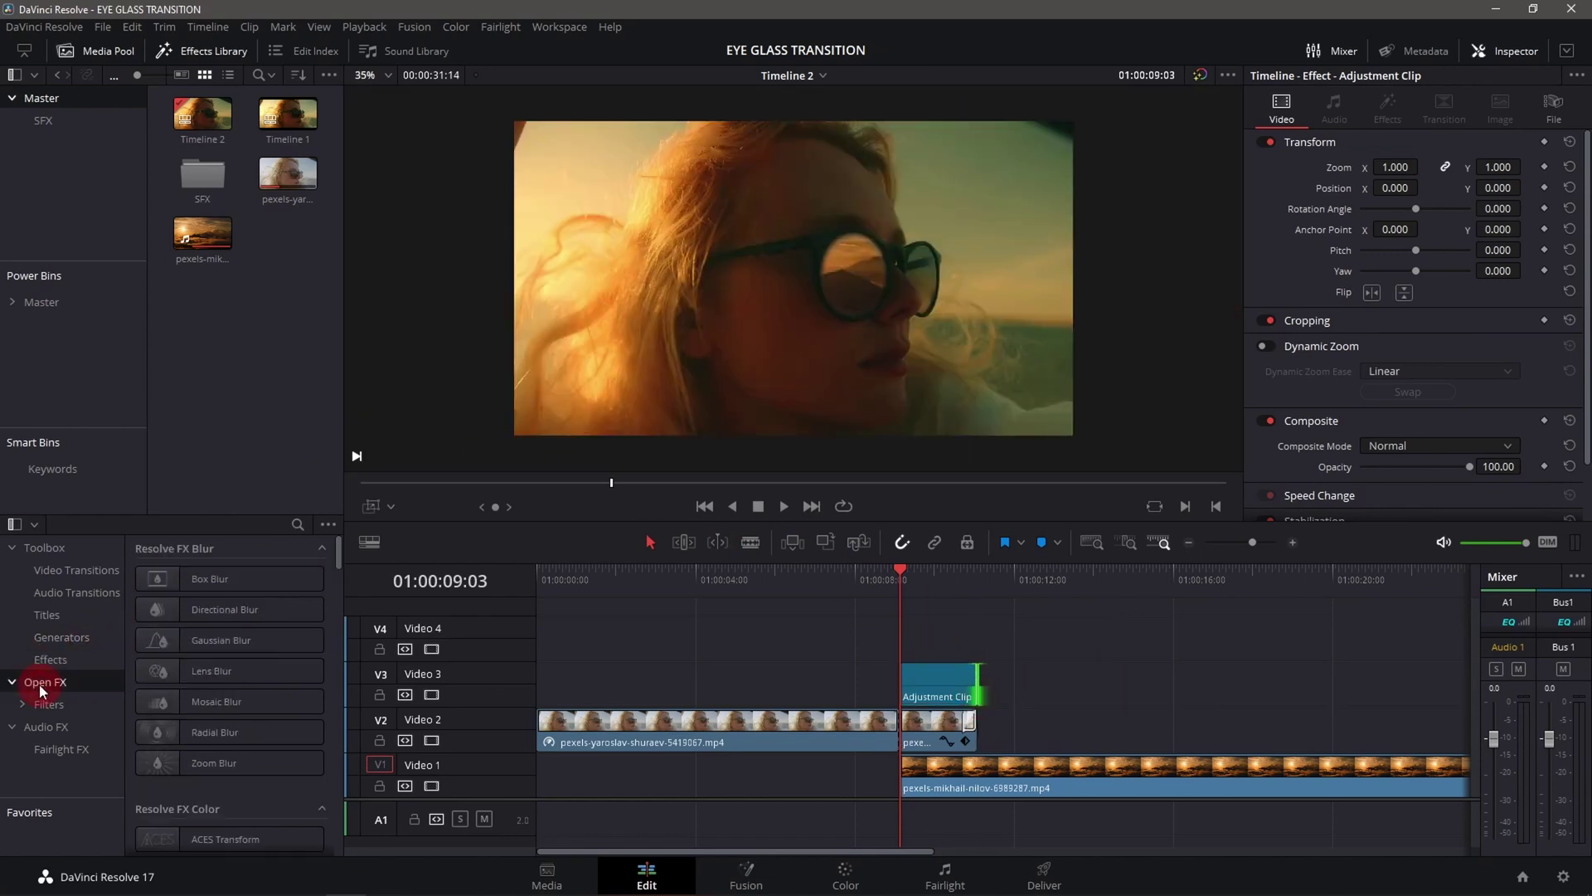
{"action": "mouse_move", "coordinate": [174, 762]}
{"action": "left_mouse_down"}
{"action": "mouse_move", "coordinate": [573, 679]}
{"action": "mouse_move", "coordinate": [930, 680]}
{"action": "left_mouse_up"}
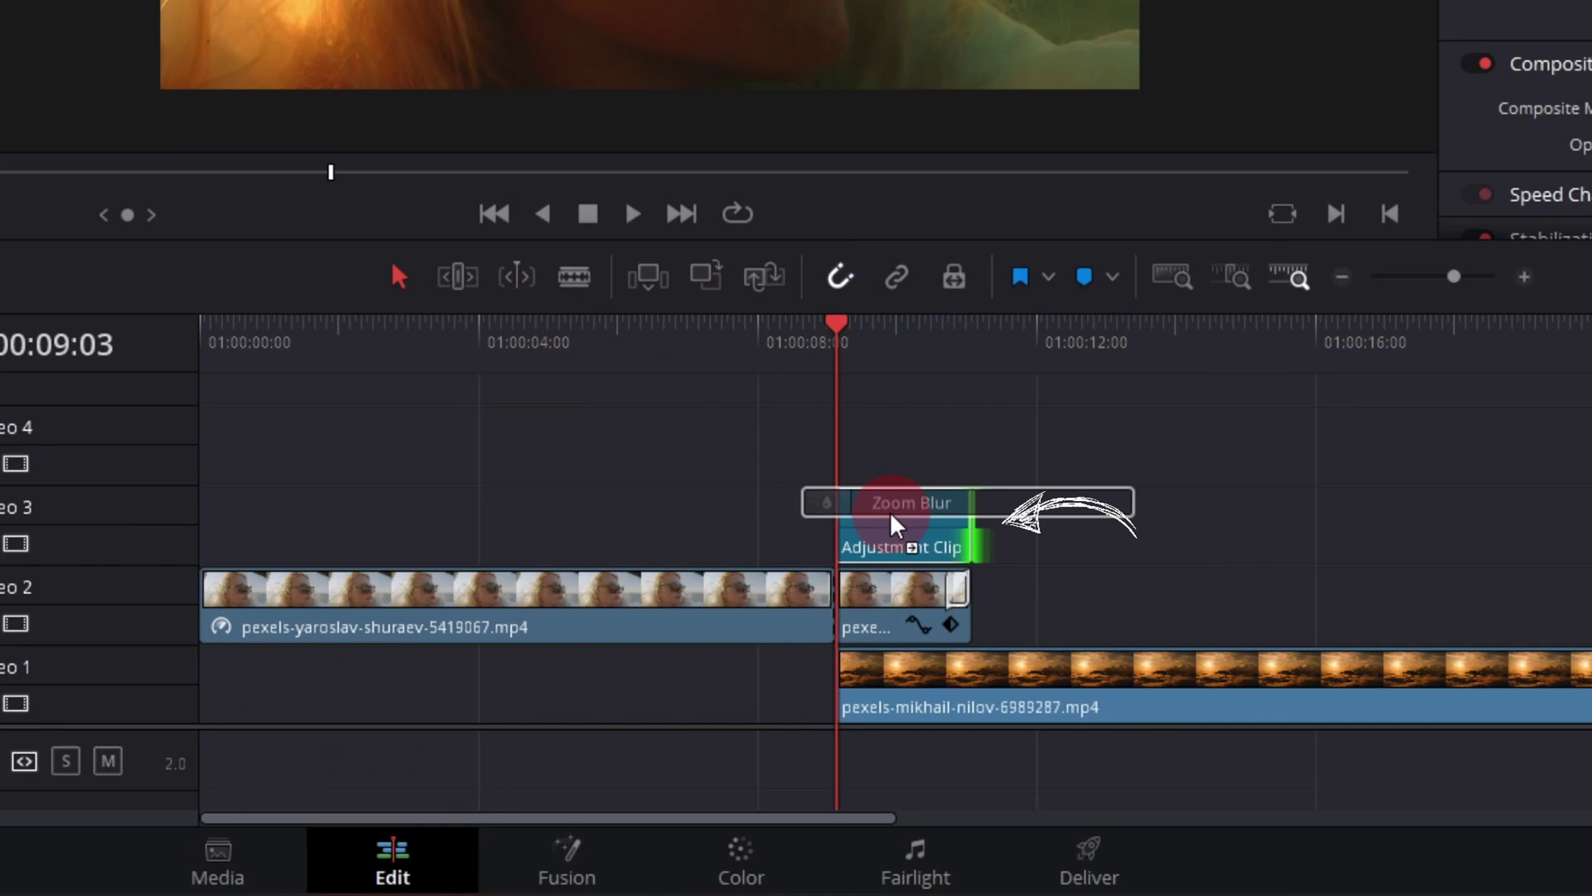
{"action": "left_click_drag", "start_coordinate": [928, 674], "coordinate": [930, 675]}
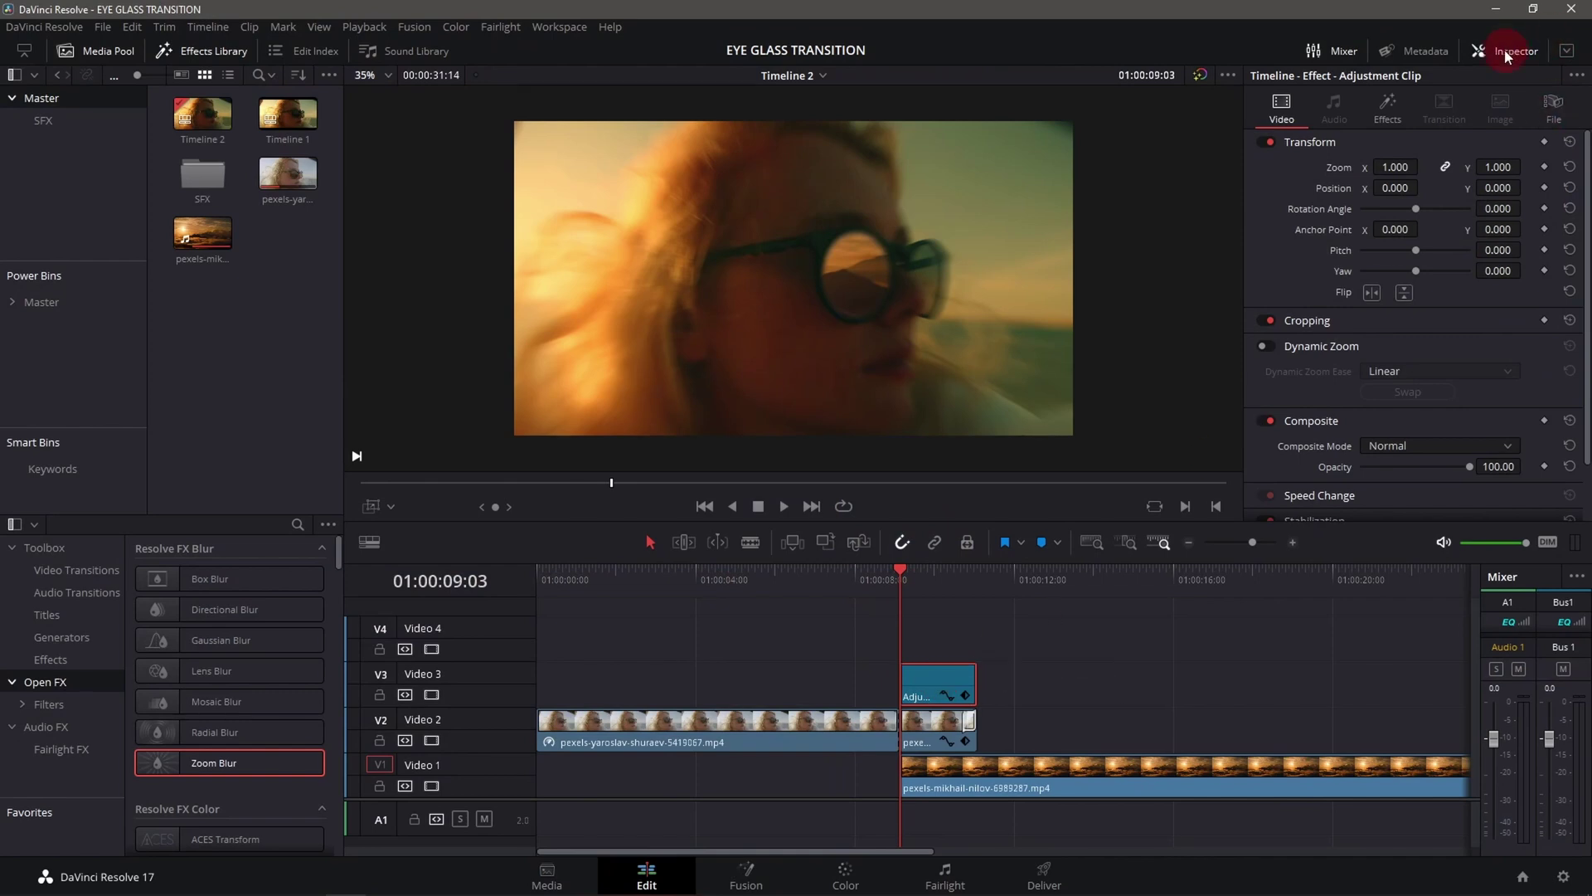
Centre the Zoom Blur at Position X 0.611, lower Zoom Amount to 0.194, and save
{"action": "left_click", "coordinate": [1389, 114]}
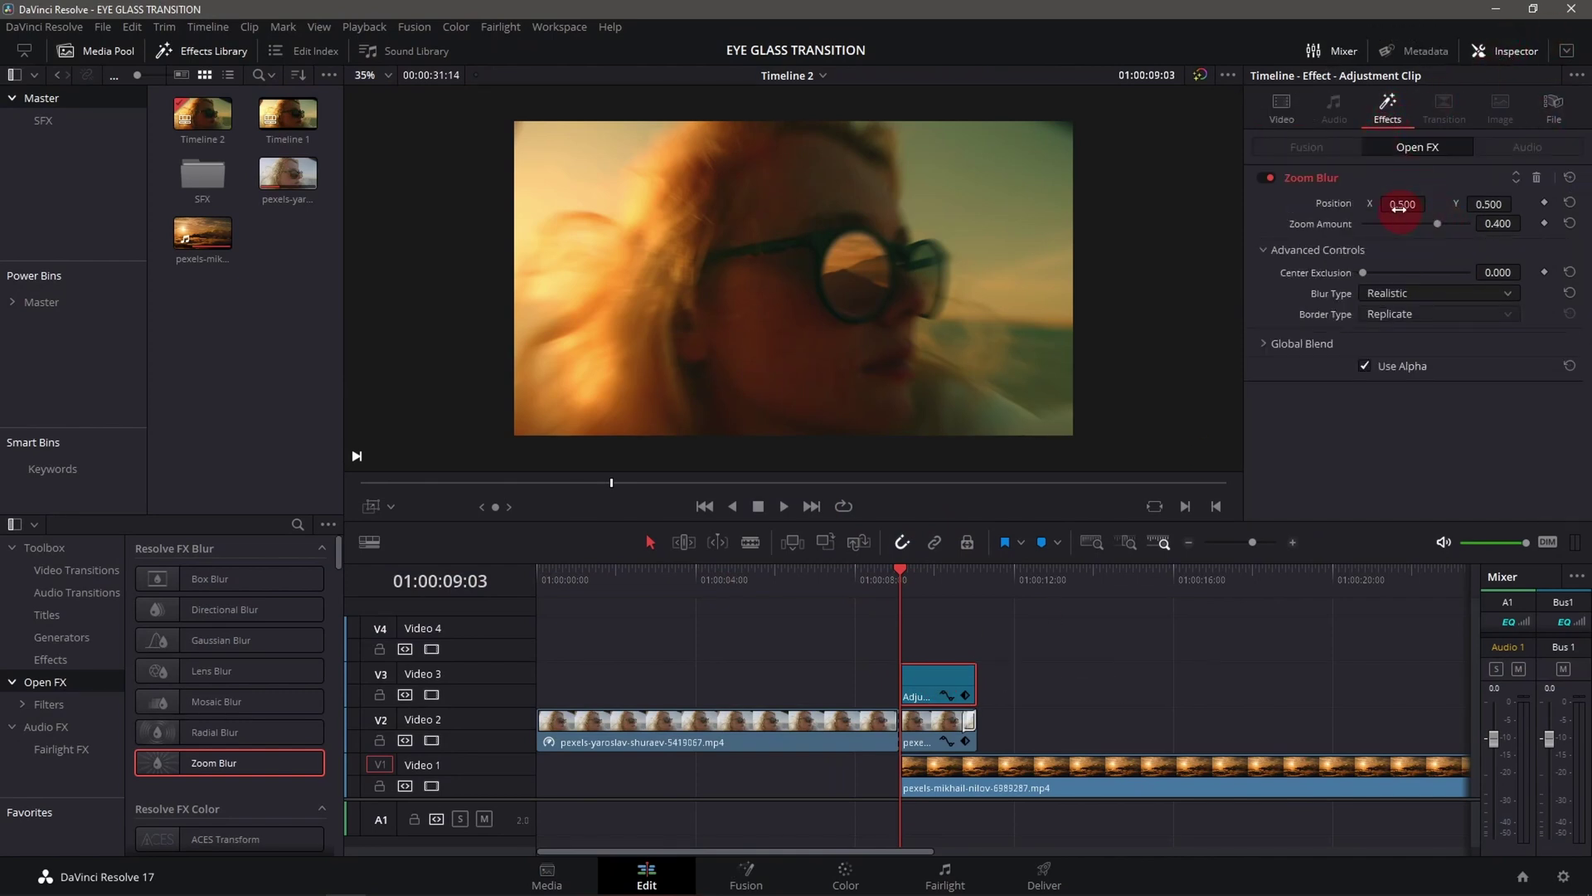
{"action": "left_click_drag", "start_coordinate": [1400, 205], "coordinate": [1526, 228]}
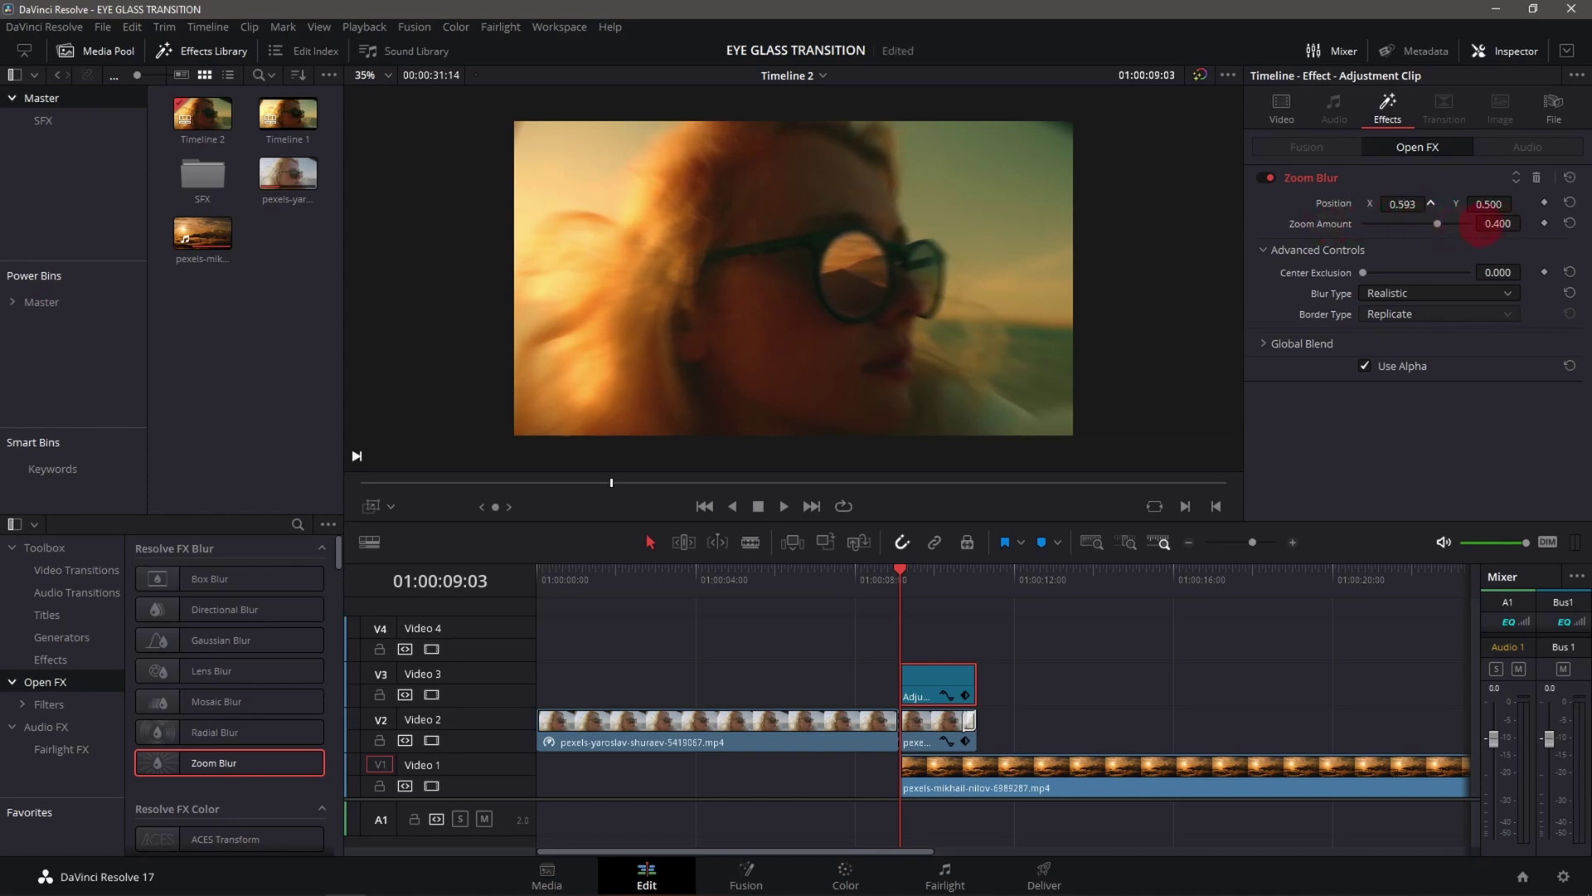
{"action": "left_click", "coordinate": [1402, 201]}
{"action": "left_click_drag", "start_coordinate": [1460, 219], "coordinate": [1426, 231]}
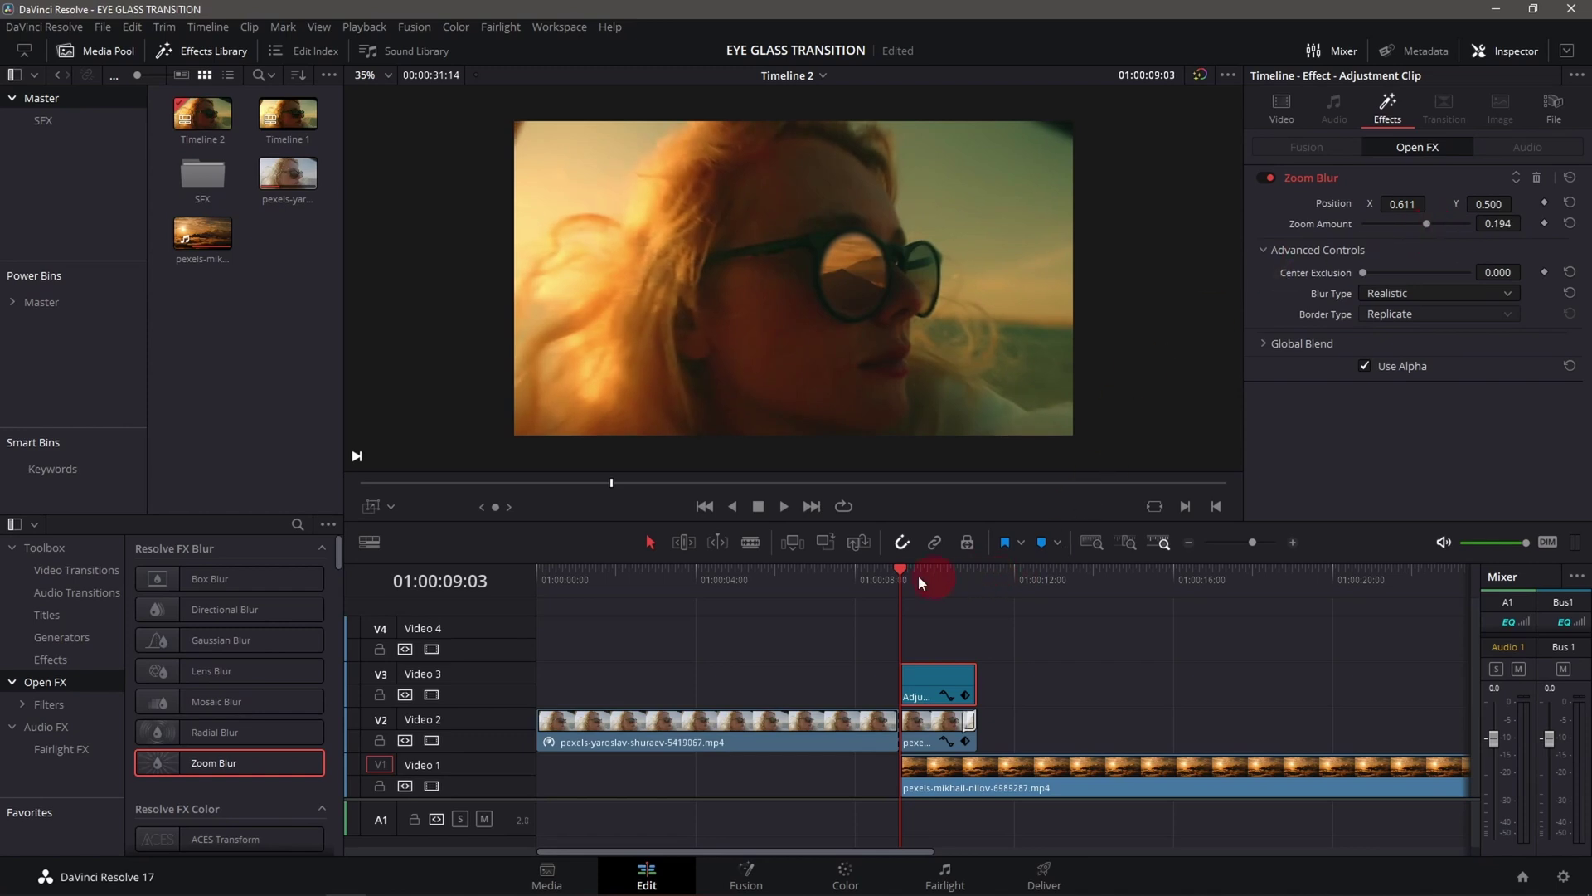
{"action": "key", "text": "ctrl+s"}
Keyframe Zoom Amount at 0.194, then add a later keyframe raising it to 0.612
{"action": "left_click", "coordinate": [1544, 223]}
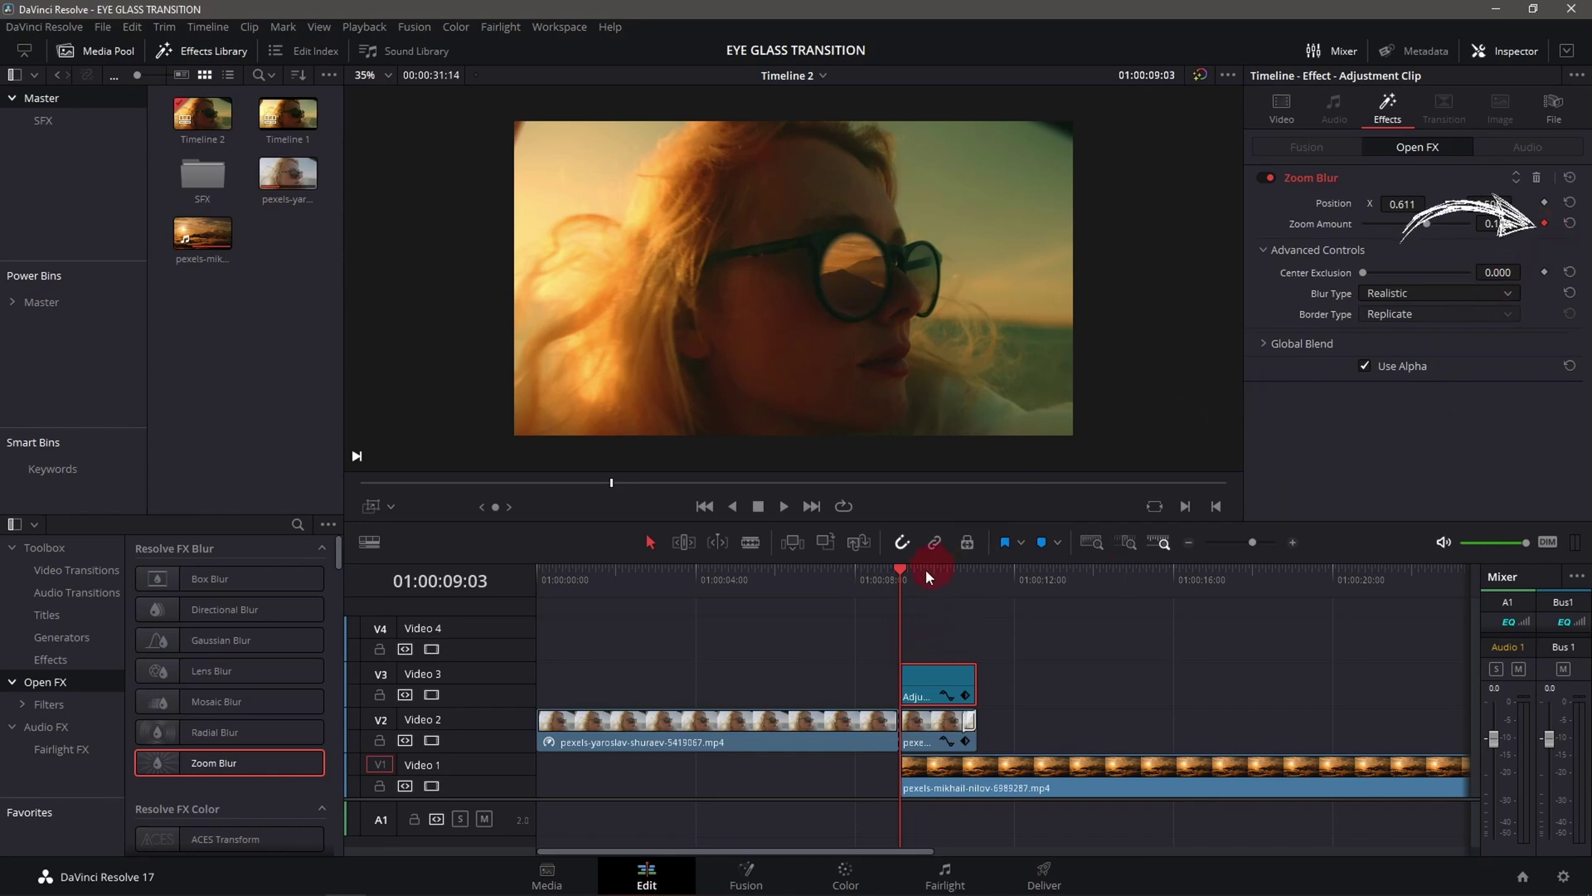
{"action": "left_click_drag", "start_coordinate": [912, 566], "coordinate": [929, 570]}
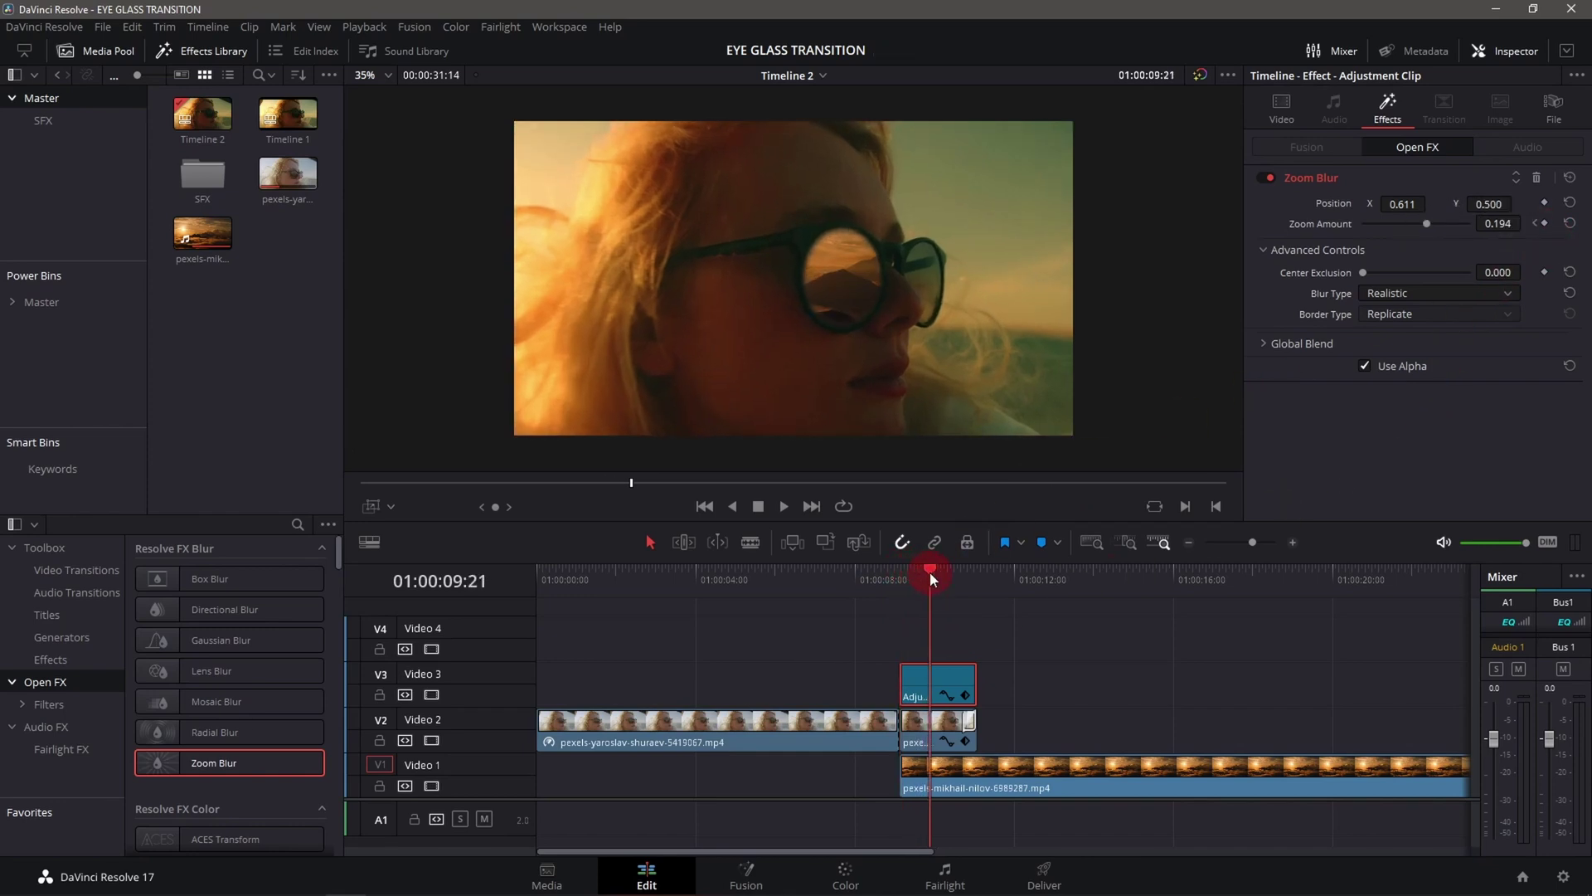
{"action": "key", "text": "ctrl+s"}
{"action": "left_click_drag", "start_coordinate": [1433, 226], "coordinate": [1425, 225]}
{"action": "left_click_drag", "start_coordinate": [1426, 225], "coordinate": [1449, 227]}
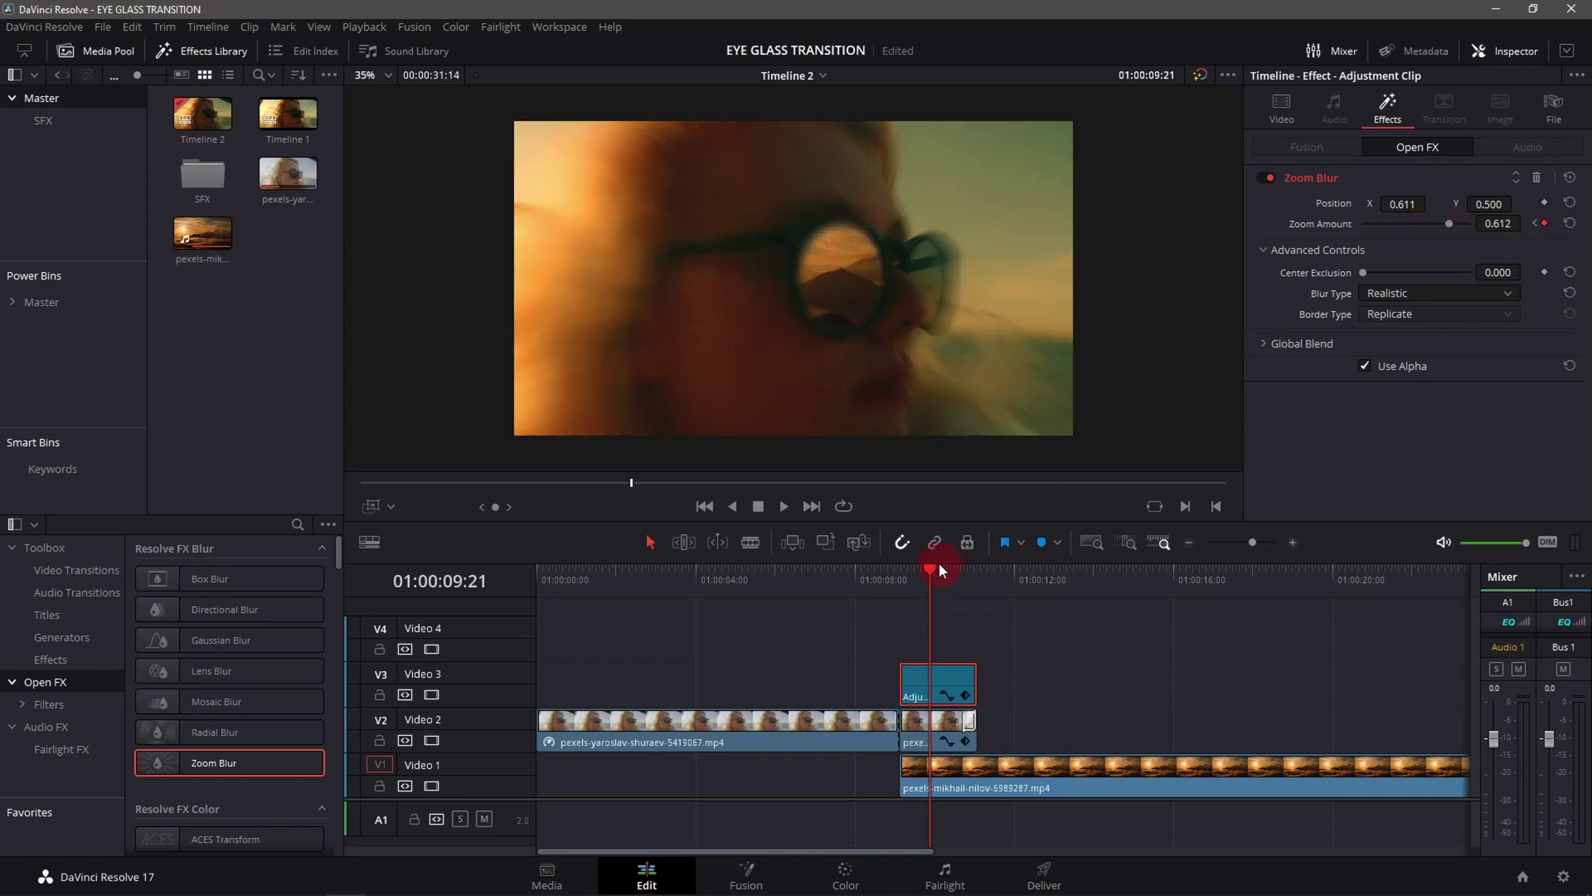
Scrub and play back the transition to check the zoom blur ramp
{"action": "left_click_drag", "start_coordinate": [939, 570], "coordinate": [952, 572]}
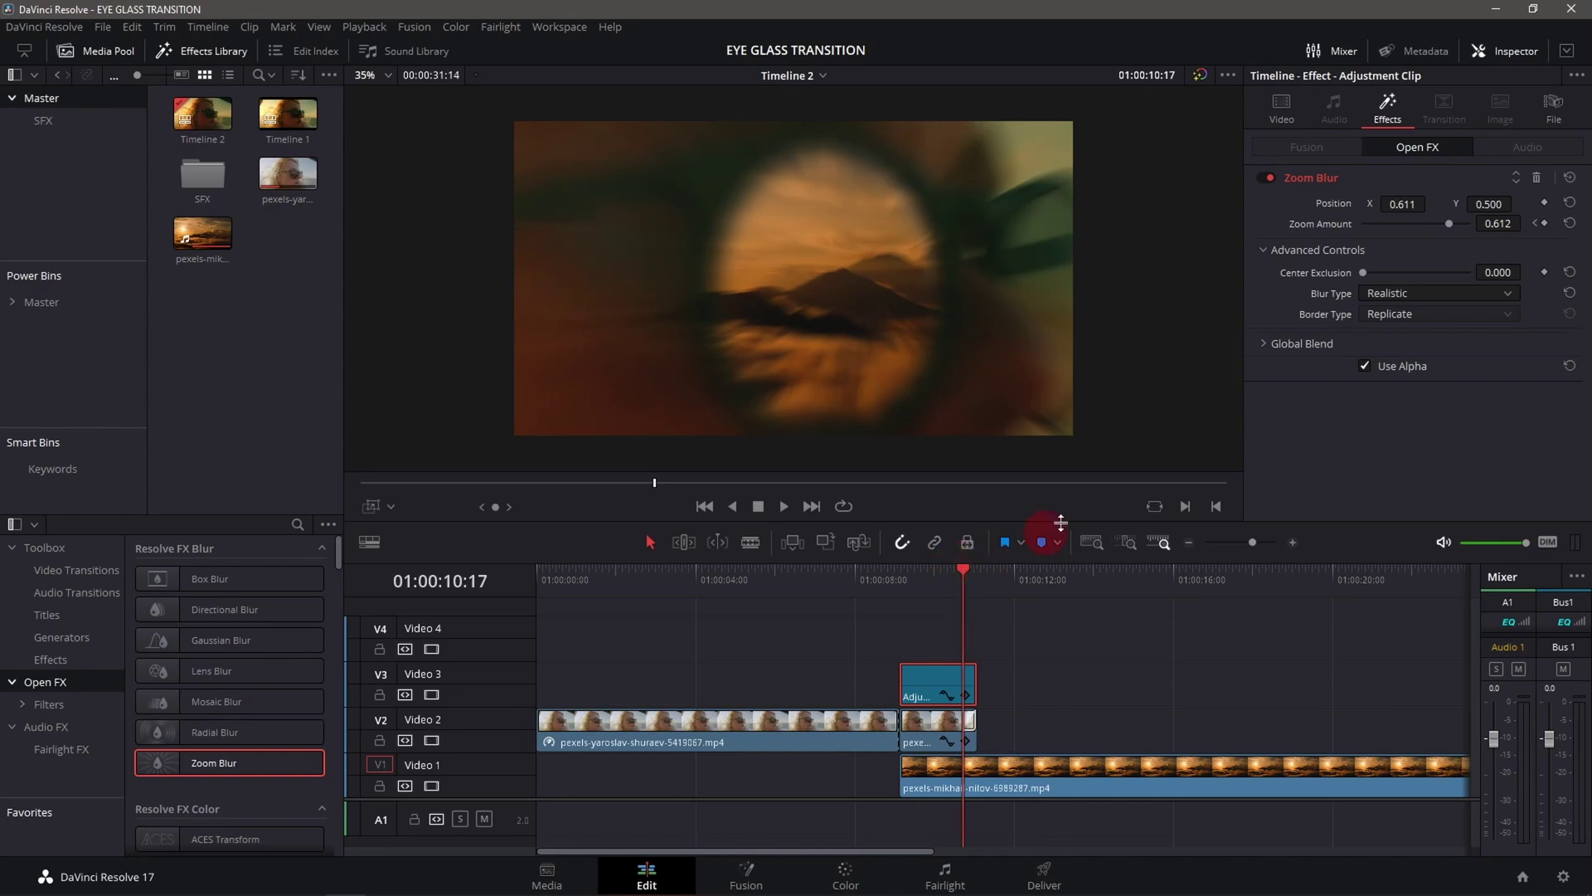
{"action": "key", "text": "space"}
{"action": "left_click_drag", "start_coordinate": [987, 584], "coordinate": [904, 585]}
Add Standard Swoosh.wav from the SFX bin to audio track A1
{"action": "left_click", "coordinate": [1188, 543]}
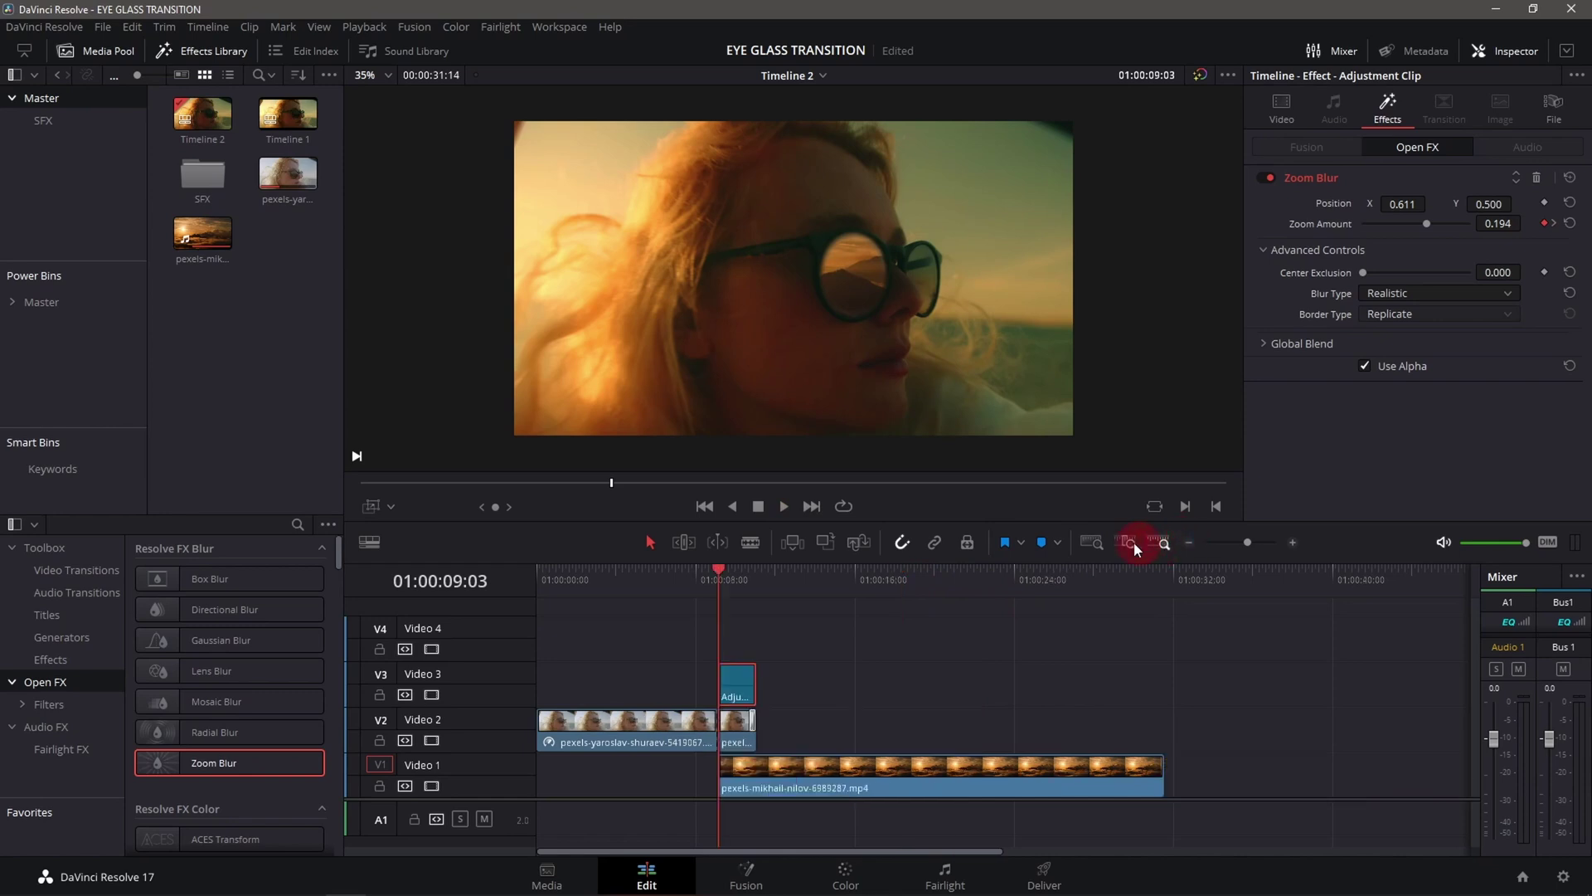
{"action": "left_click", "coordinate": [62, 122]}
{"action": "left_click", "coordinate": [199, 117]}
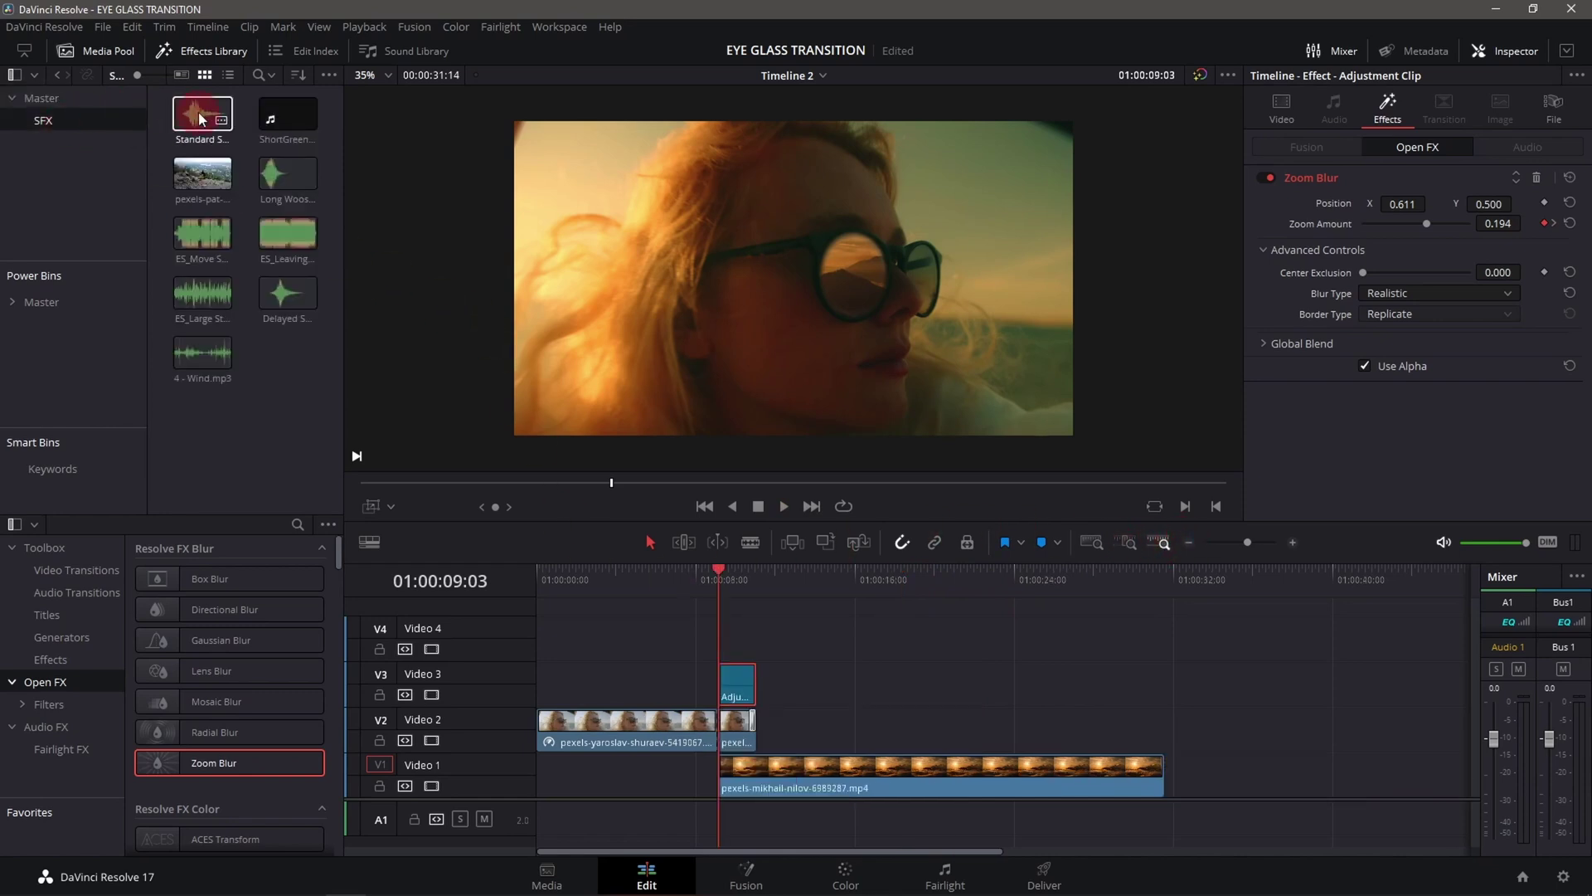
{"action": "left_click_drag", "start_coordinate": [193, 115], "coordinate": [739, 823]}
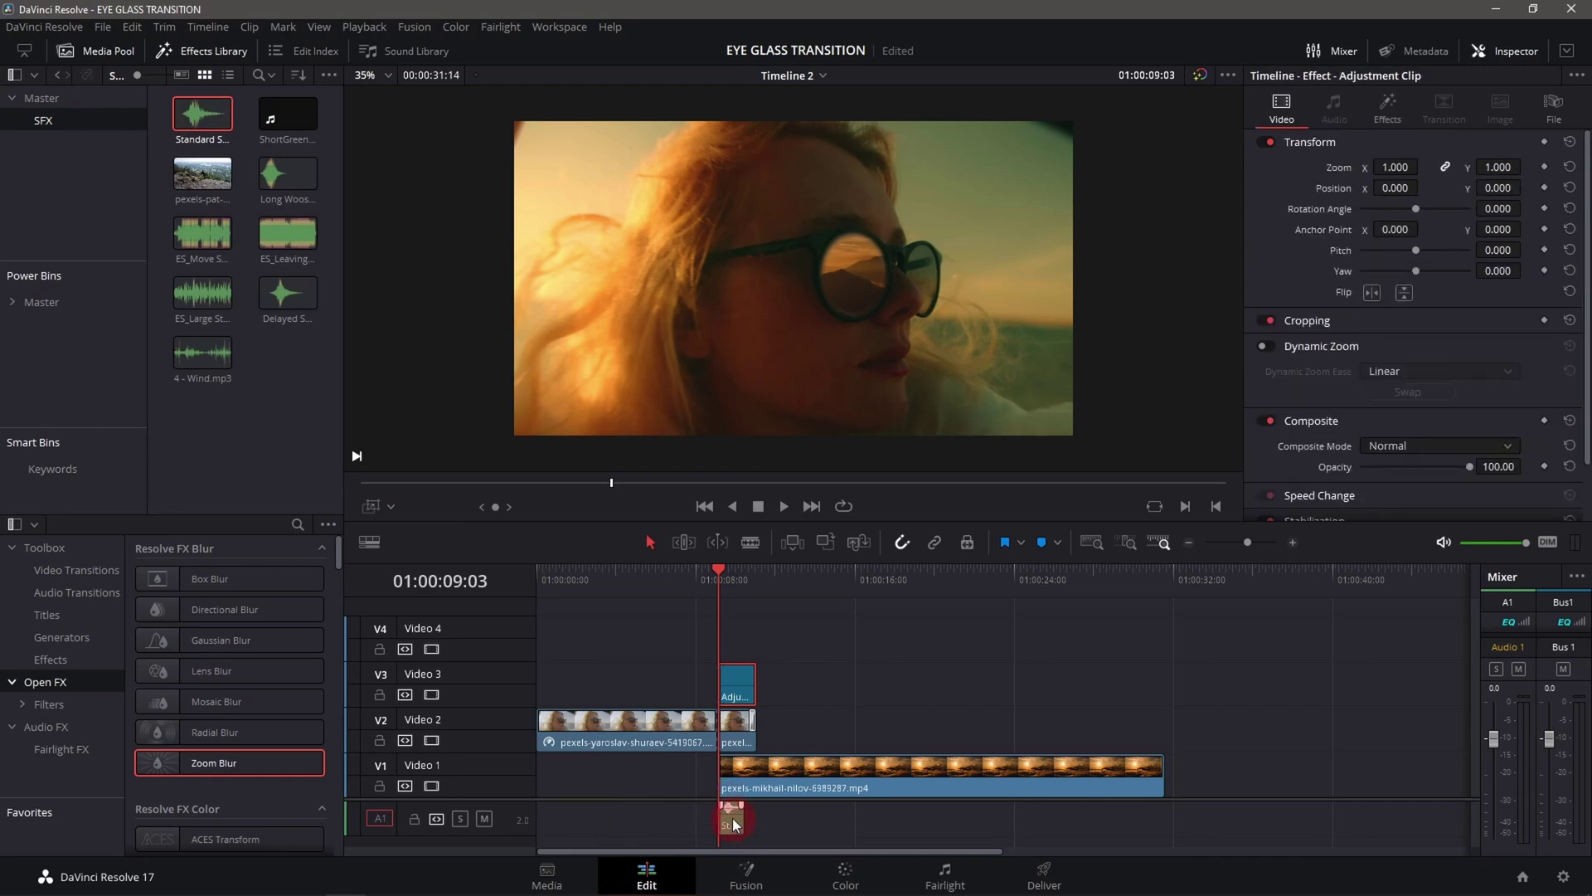
Line the swoosh up with the cut and preview the transition with sound
{"action": "left_click", "coordinate": [1292, 542]}
{"action": "left_click", "coordinate": [920, 825]}
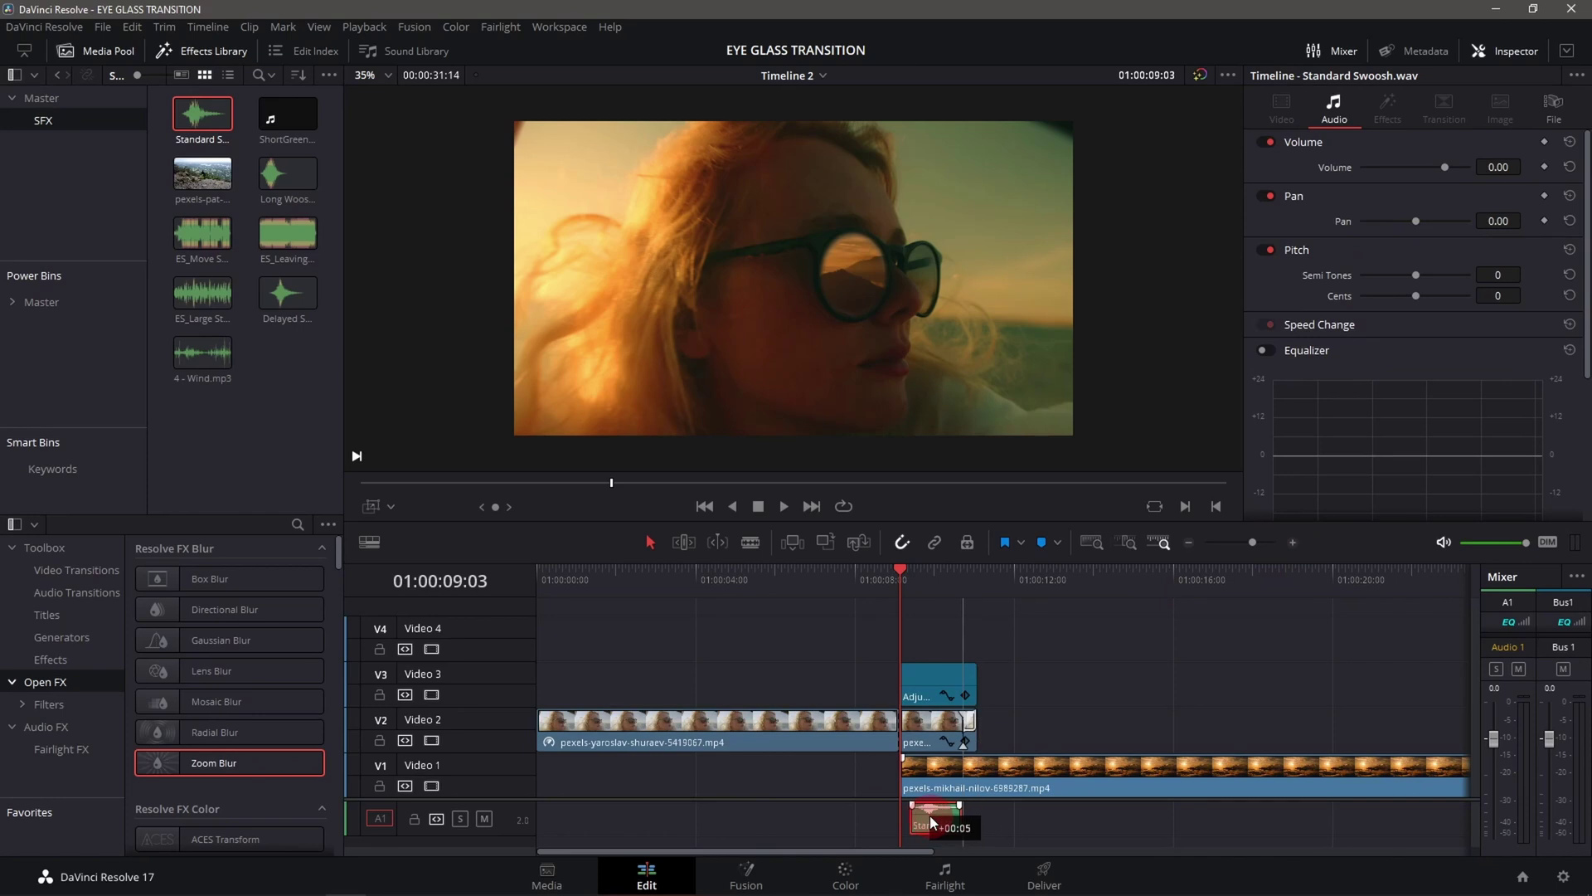
{"action": "left_click_drag", "start_coordinate": [939, 819], "coordinate": [929, 814]}
{"action": "key", "text": "space"}
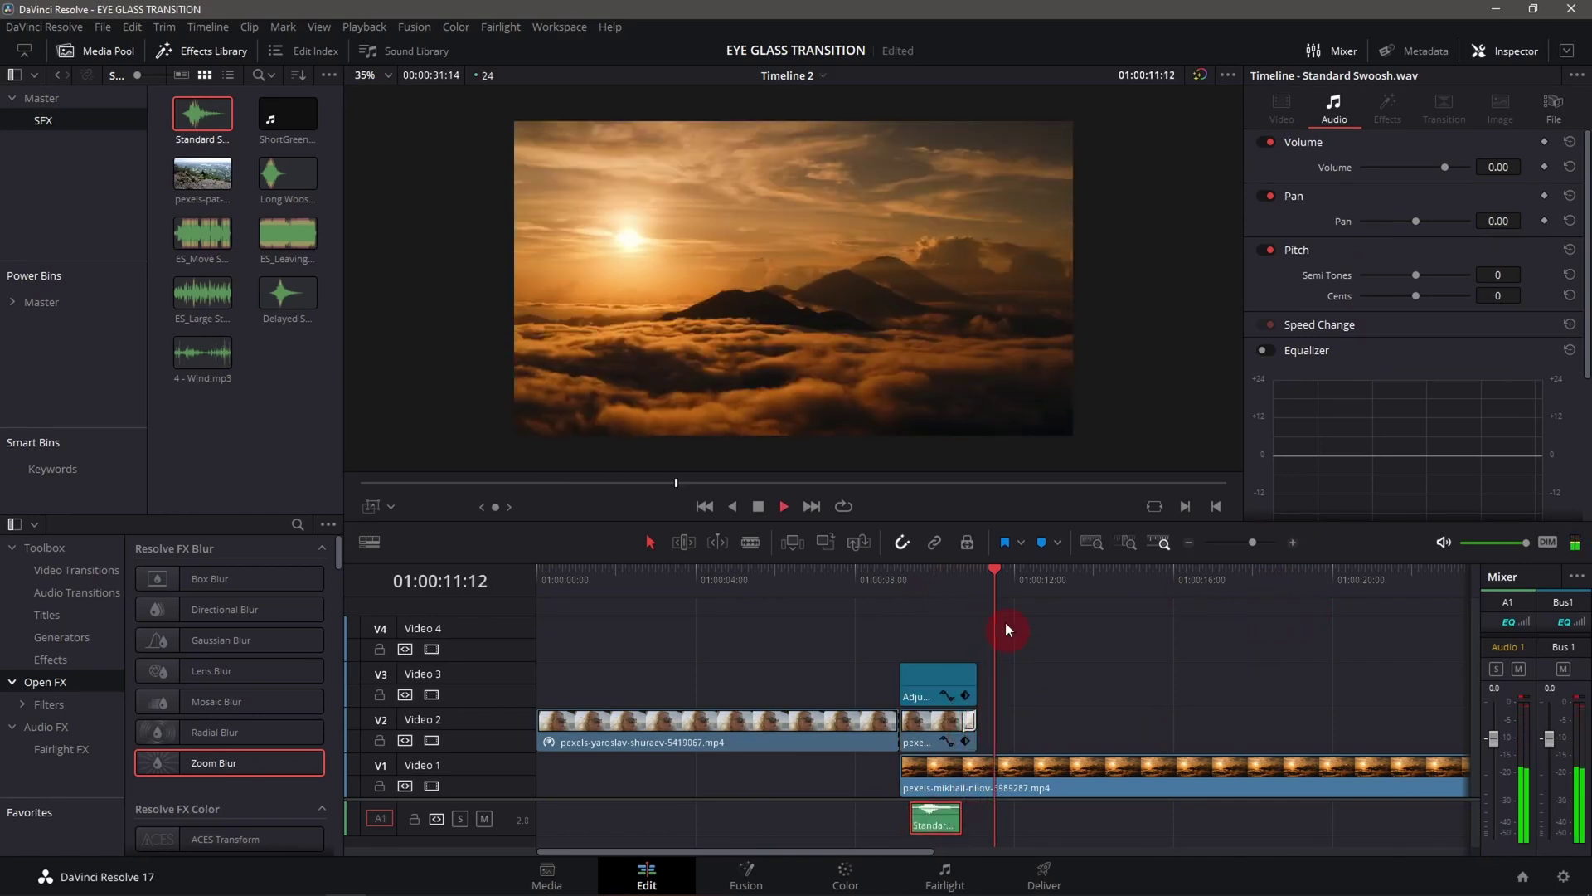
{"action": "left_click", "coordinate": [900, 594]}
{"action": "left_click", "coordinate": [1070, 630]}
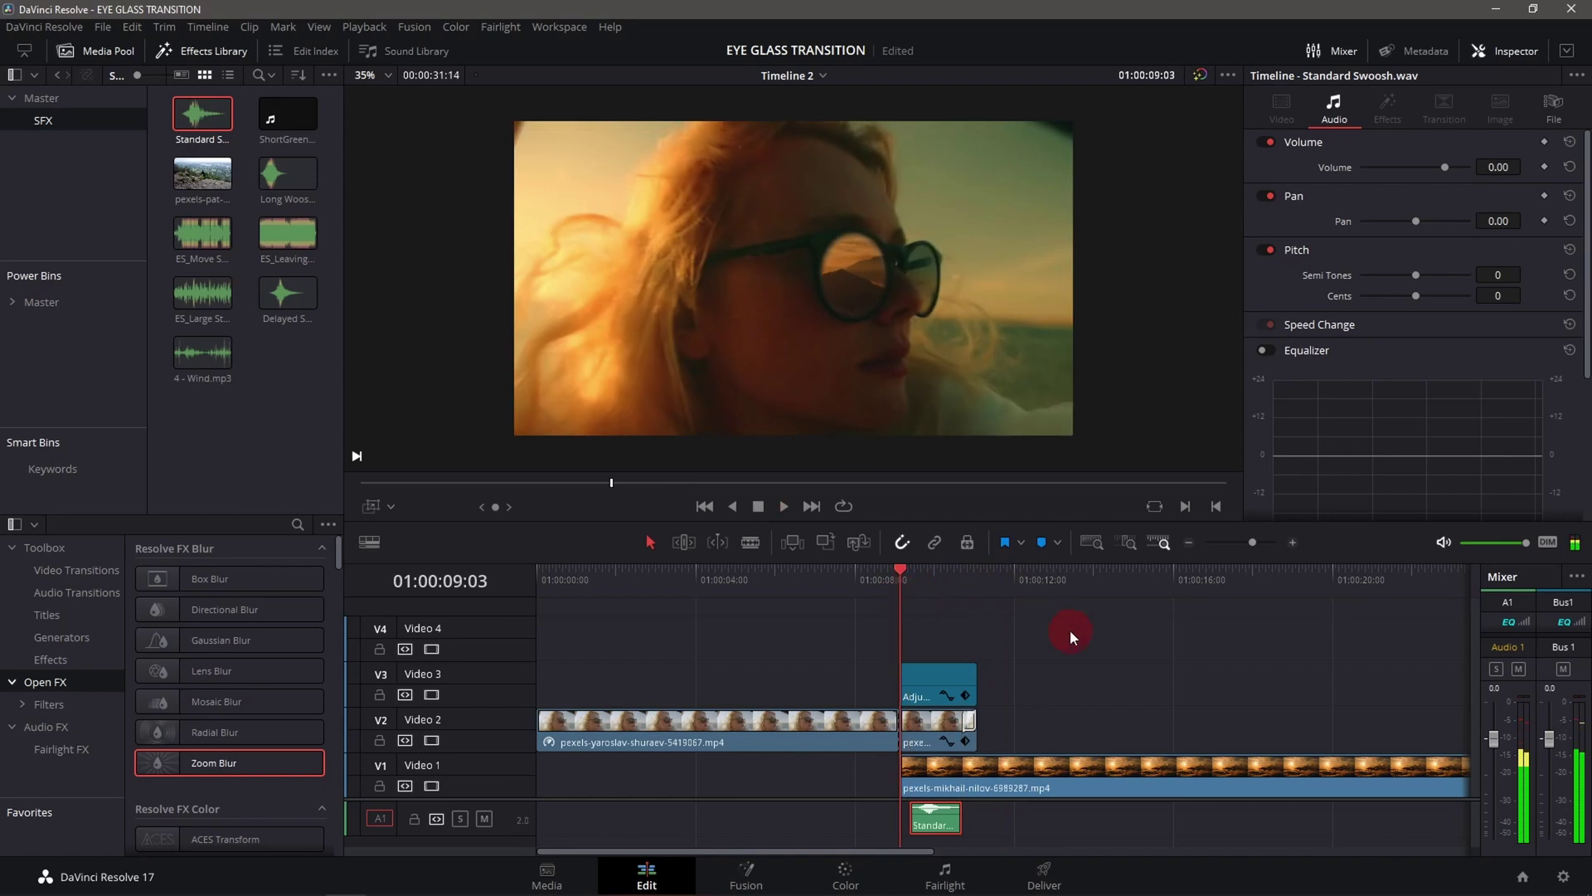